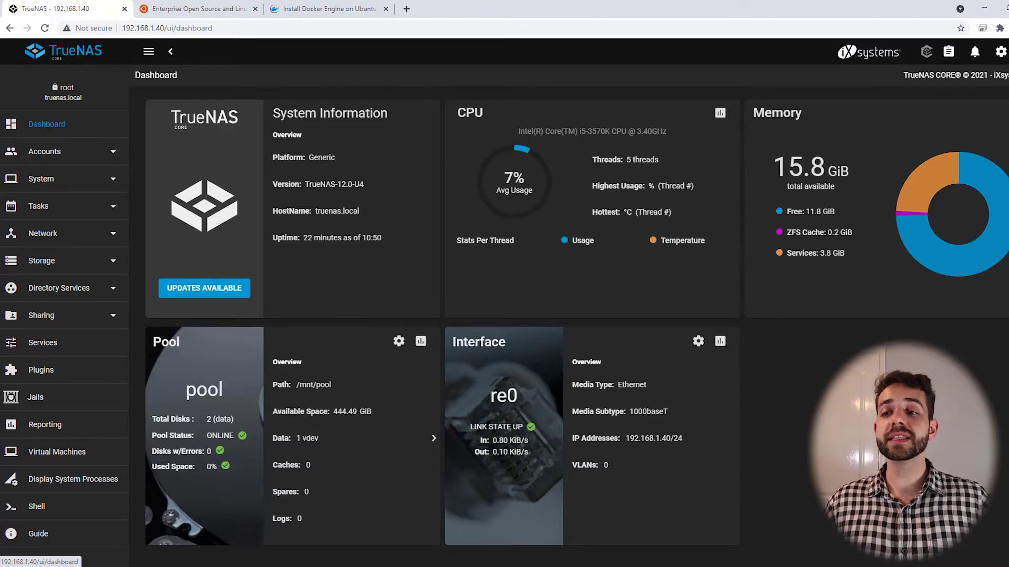
Review the Users list under Accounts, noting the non-builtin user account.
{"action": "left_click_drag", "start_coordinate": [329, 411], "coordinate": [377, 408]}
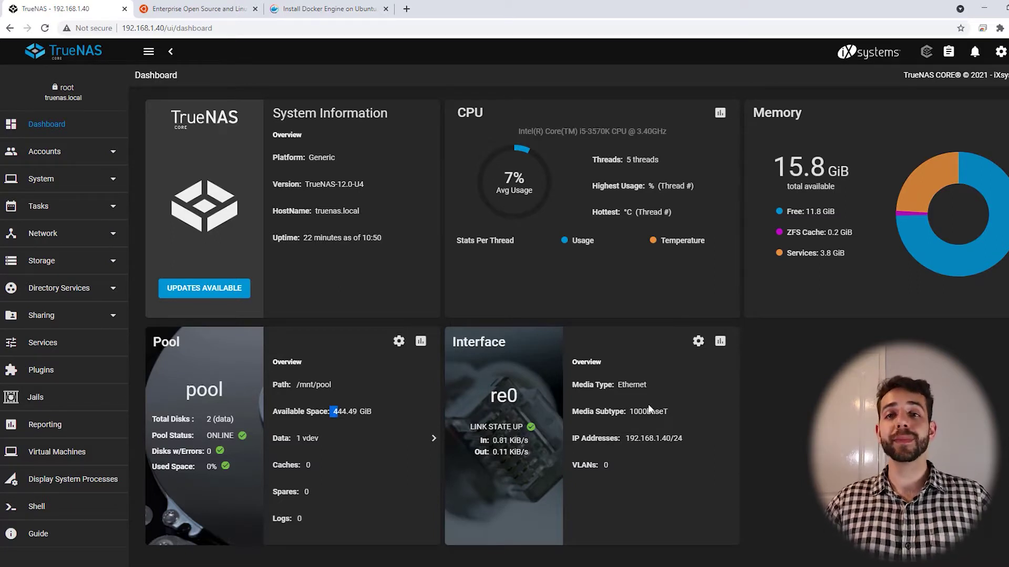
{"action": "left_click", "coordinate": [63, 156]}
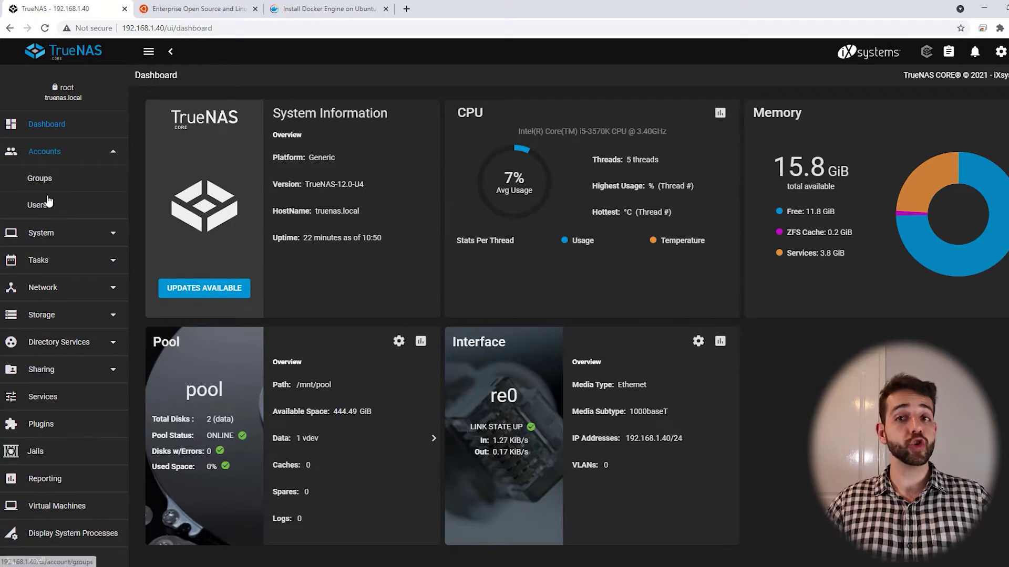
{"action": "left_click", "coordinate": [40, 206]}
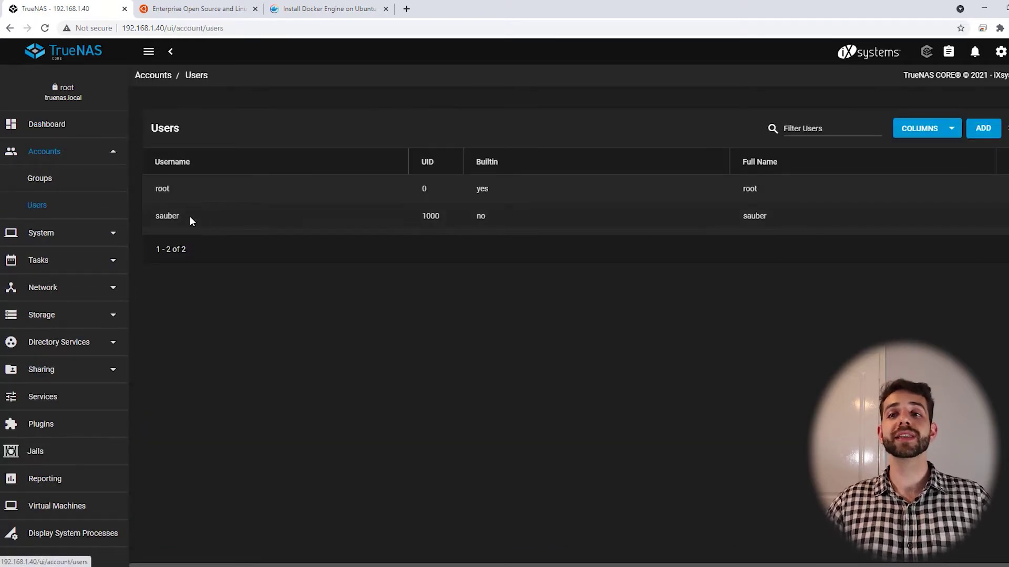
{"action": "left_click_drag", "start_coordinate": [191, 217], "coordinate": [148, 230]}
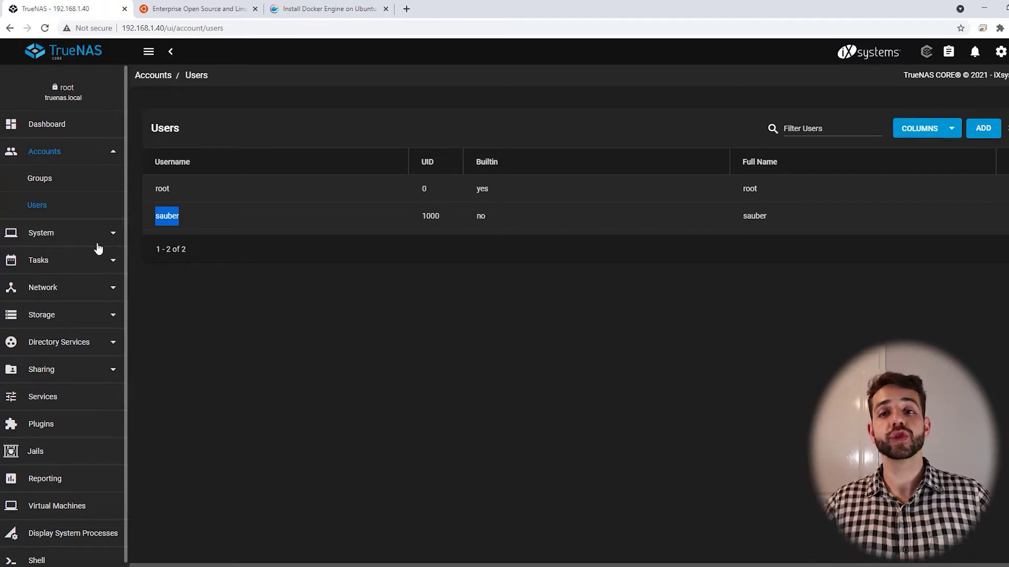
Inspect Storage > Pools, expanding iocage to view its child datasets and the Home dataset.
{"action": "left_click", "coordinate": [38, 317]}
{"action": "left_click", "coordinate": [39, 289]}
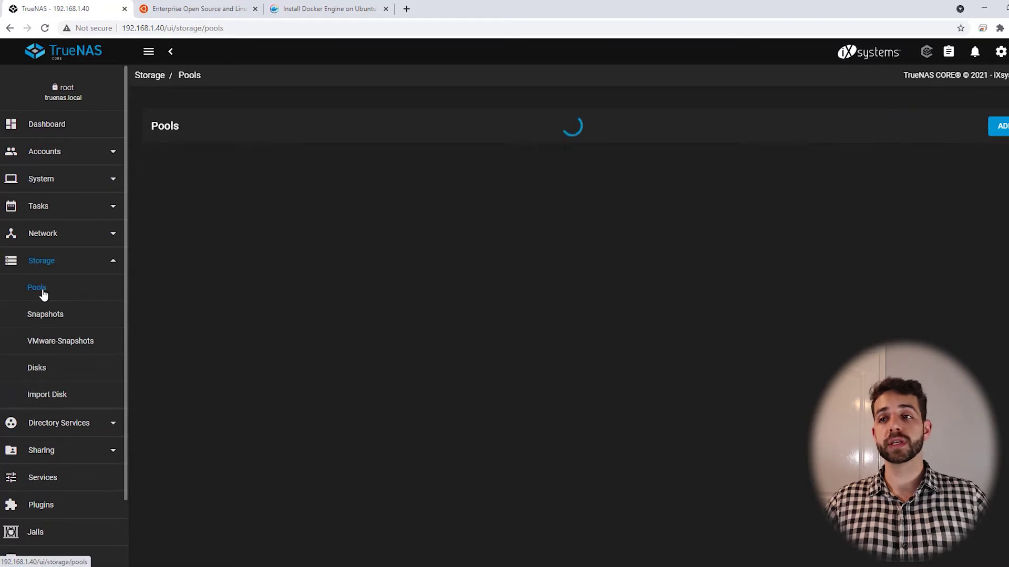
{"action": "left_click", "coordinate": [288, 248]}
{"action": "left_click", "coordinate": [191, 227]}
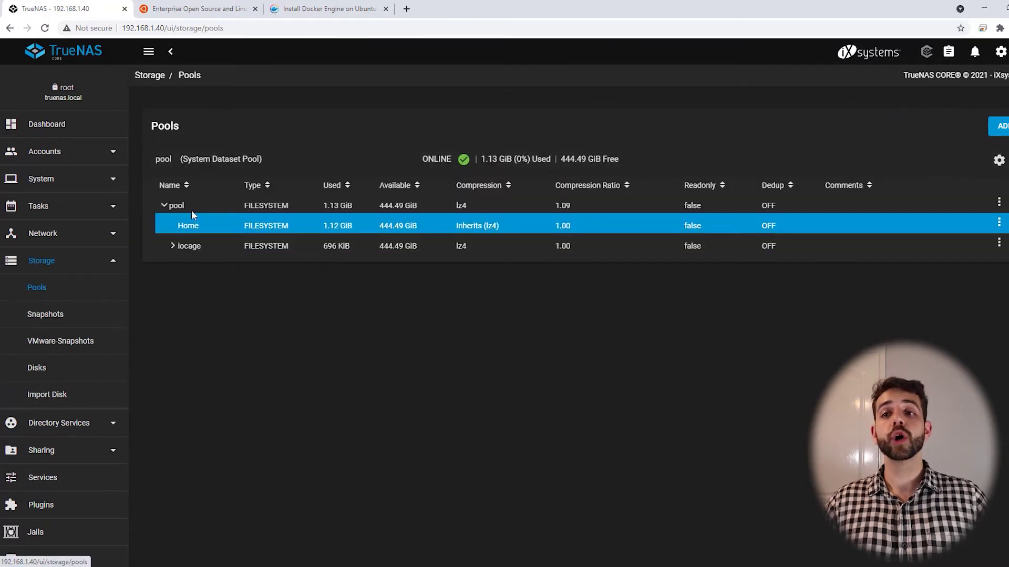
{"action": "left_click", "coordinate": [172, 246]}
{"action": "left_click", "coordinate": [200, 245]}
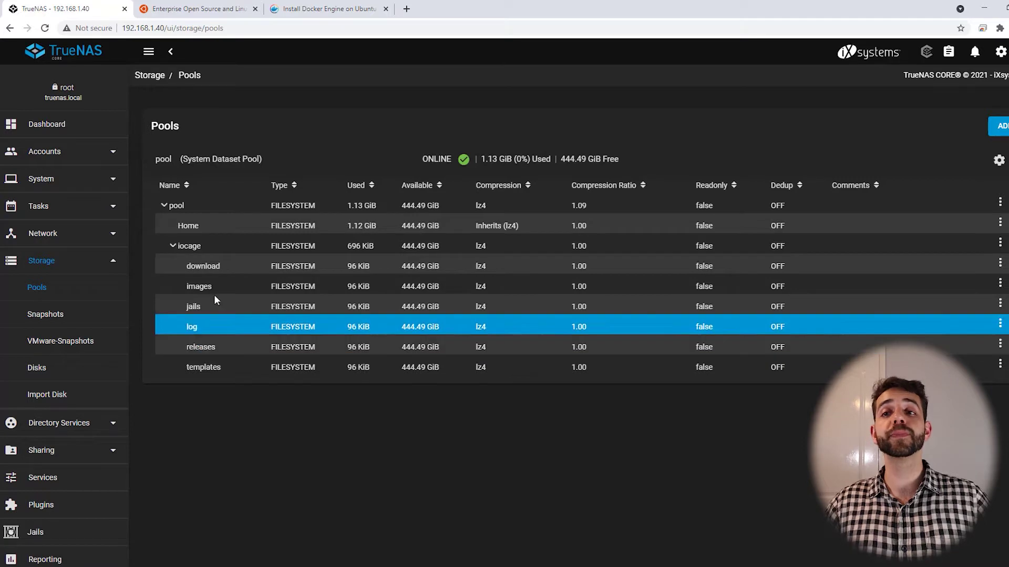
{"action": "left_click", "coordinate": [171, 245]}
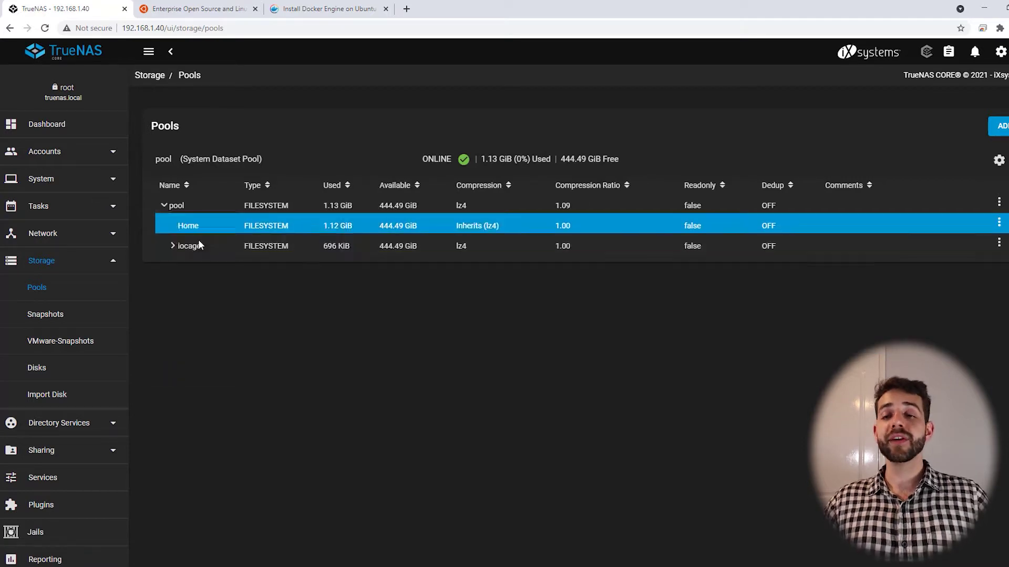
Open Sharing > Windows Shares (SMB) and check the share's name and /mnt/pool/Home path.
{"action": "left_click", "coordinate": [47, 451]}
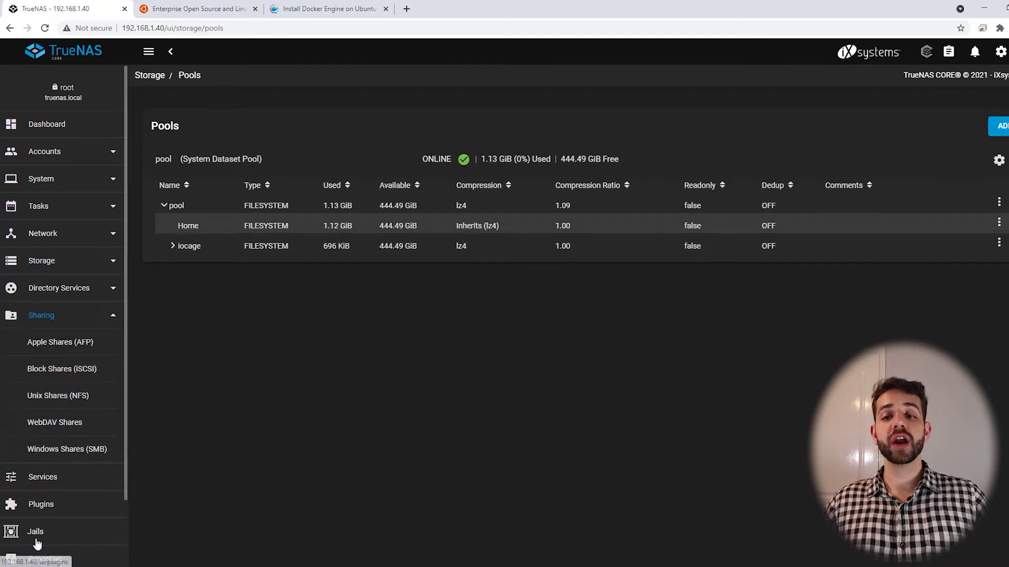
{"action": "left_click", "coordinate": [92, 456]}
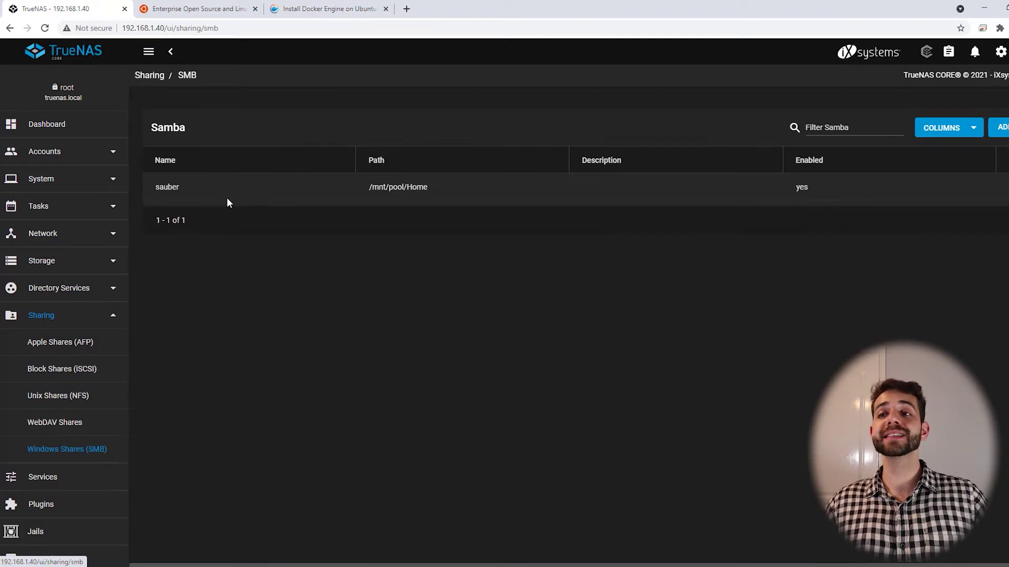
{"action": "left_click_drag", "start_coordinate": [386, 189], "coordinate": [446, 194]}
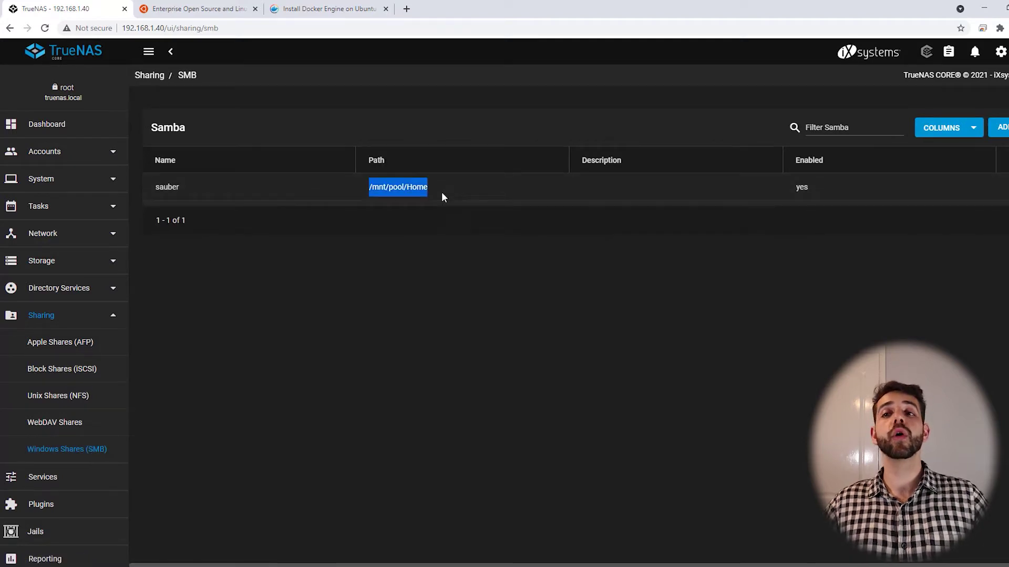
{"action": "left_click_drag", "start_coordinate": [215, 185], "coordinate": [138, 187]}
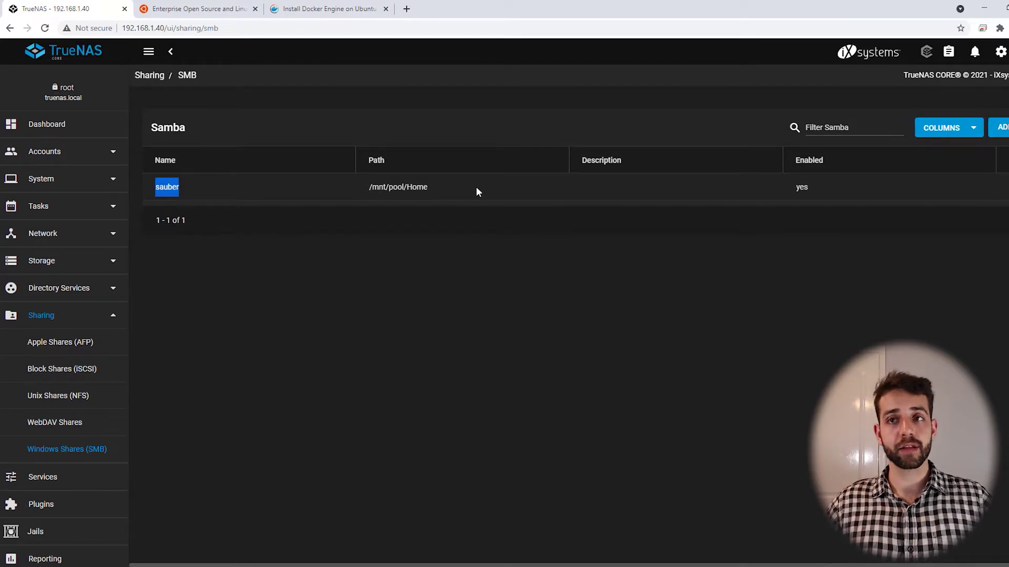
Reach ubuntu.com's Ubuntu Server Option 2 manual install download, then return to the TrueNAS tab.
{"action": "left_click", "coordinate": [198, 9]}
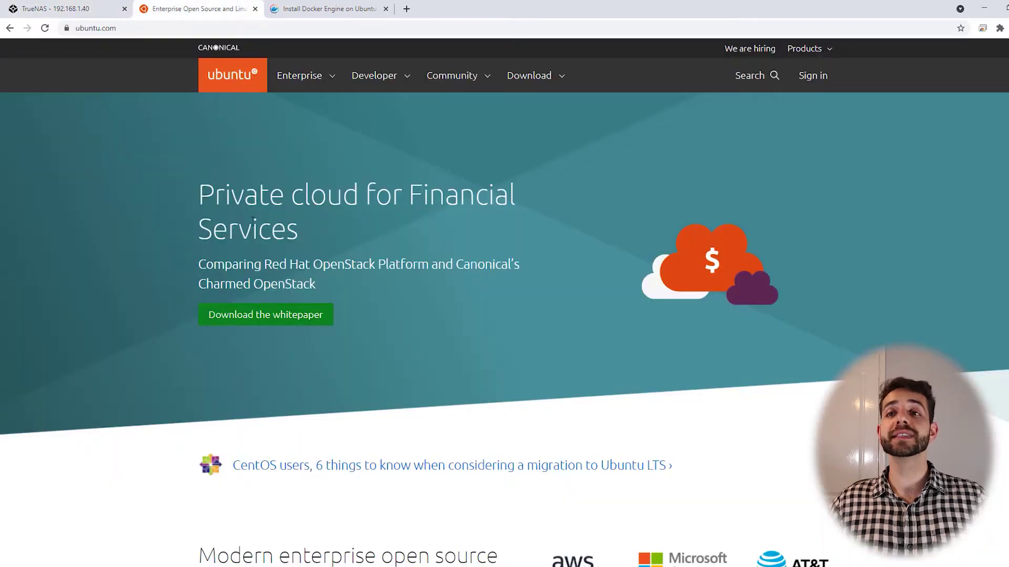
{"action": "left_click", "coordinate": [533, 75]}
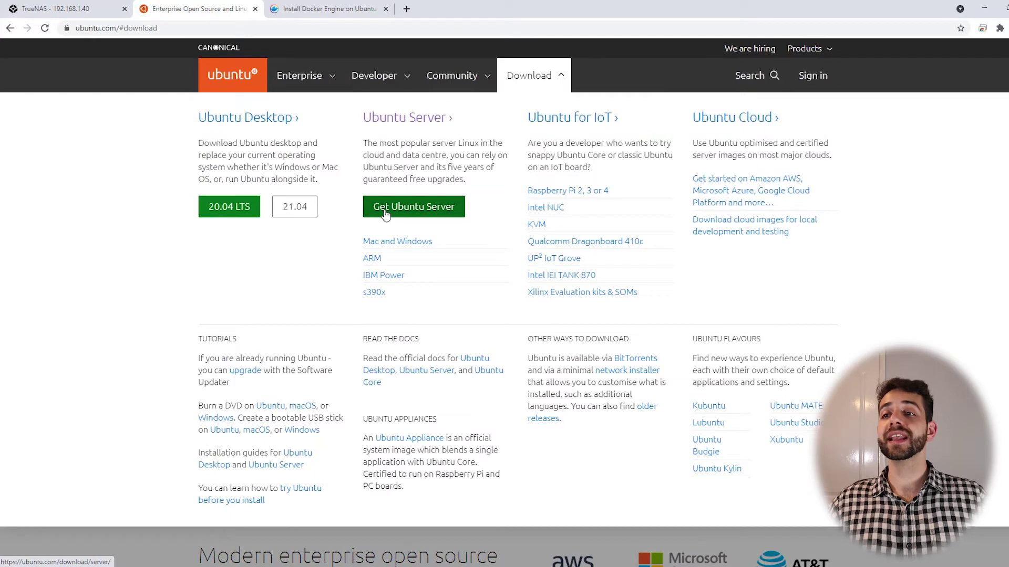
{"action": "left_click", "coordinate": [412, 210]}
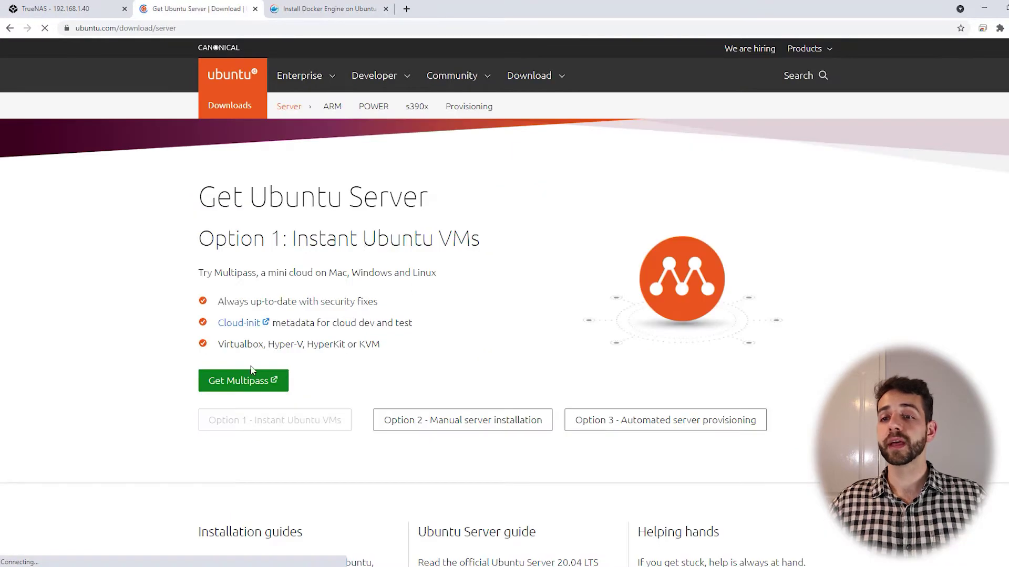
{"action": "left_click", "coordinate": [499, 429]}
{"action": "scroll", "coordinate": [394, 331], "scroll_direction": "down", "scroll_amount": 3}
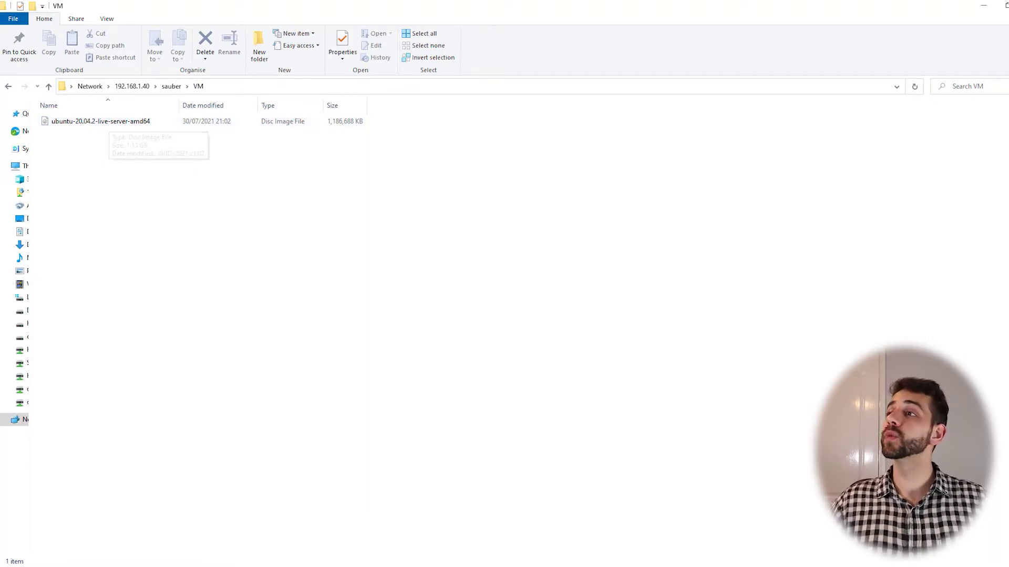
{"action": "left_click", "coordinate": [983, 5]}
{"action": "left_click", "coordinate": [77, 9]}
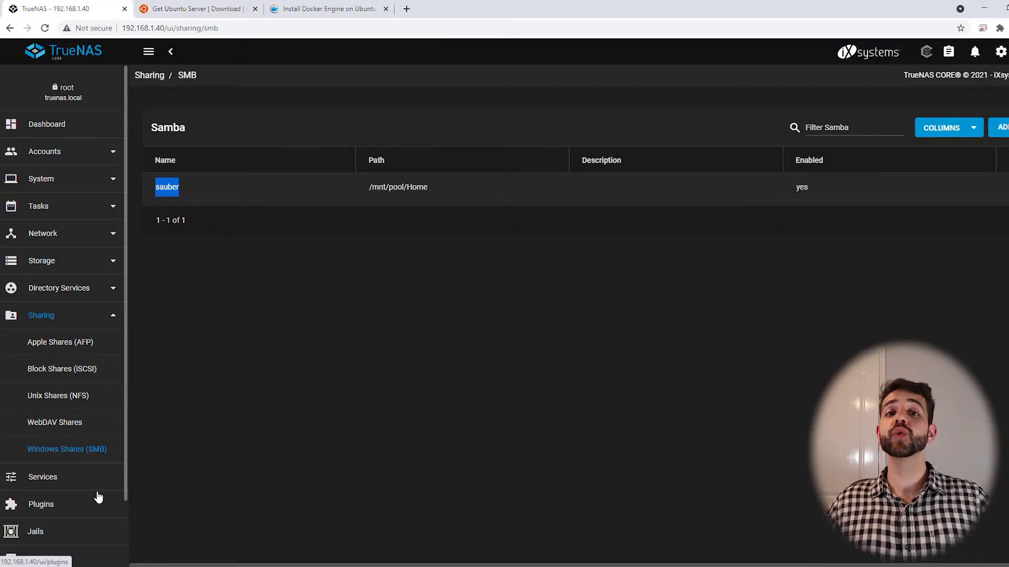
Go to the Virtual Machines page and launch the Add VM wizard.
{"action": "scroll", "coordinate": [98, 497], "scroll_direction": "down", "scroll_amount": 2}
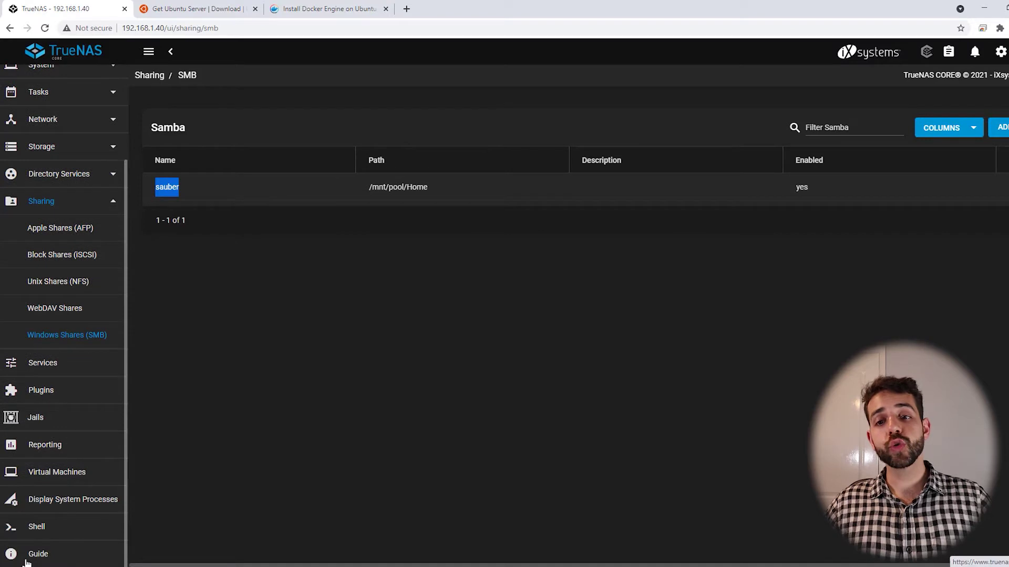
{"action": "left_click", "coordinate": [49, 480]}
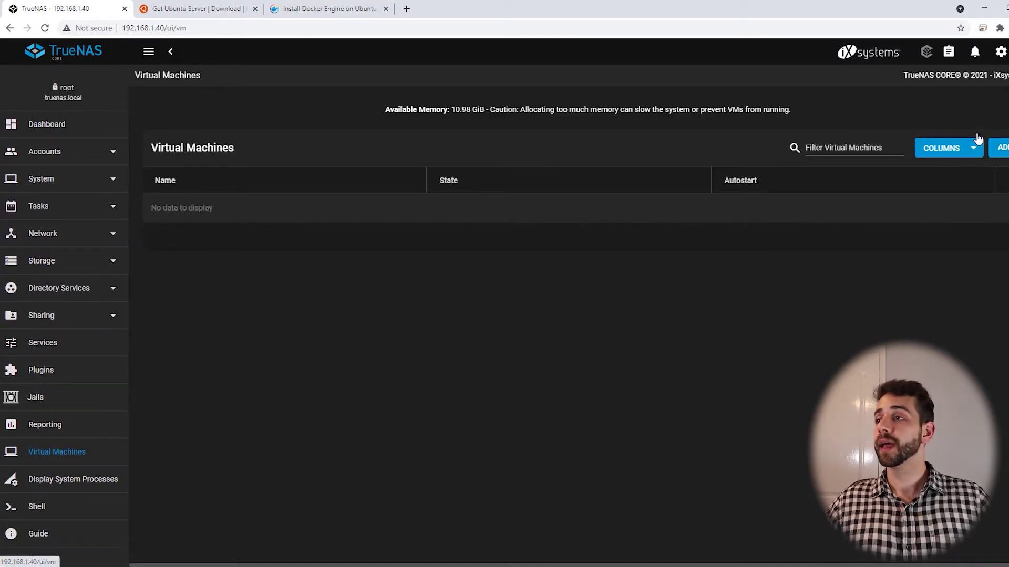
{"action": "left_click", "coordinate": [1002, 157]}
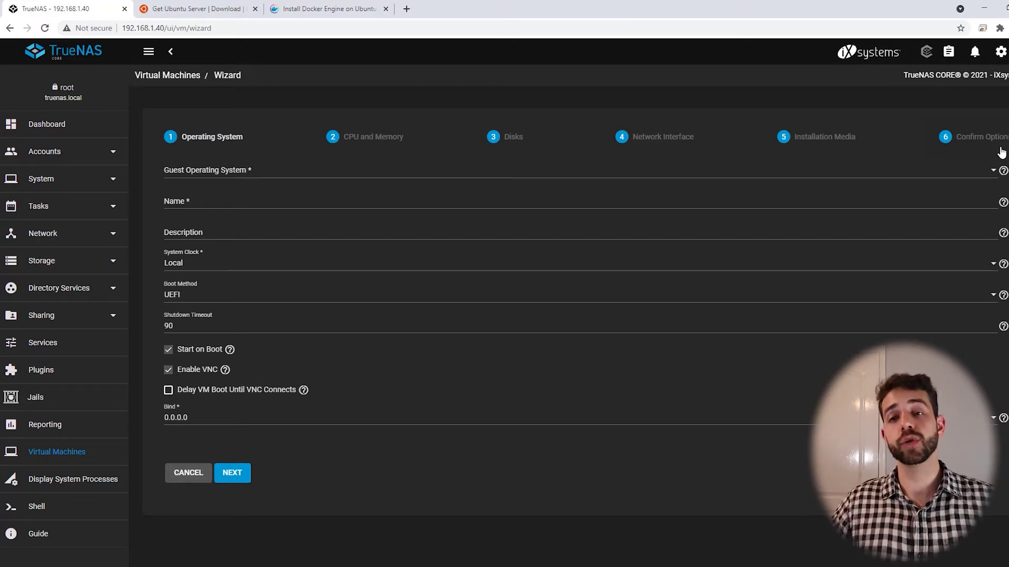
Choose Linux as the guest OS and name the VM 'ubuntu'.
{"action": "left_click", "coordinate": [249, 174]}
{"action": "left_click", "coordinate": [174, 203]}
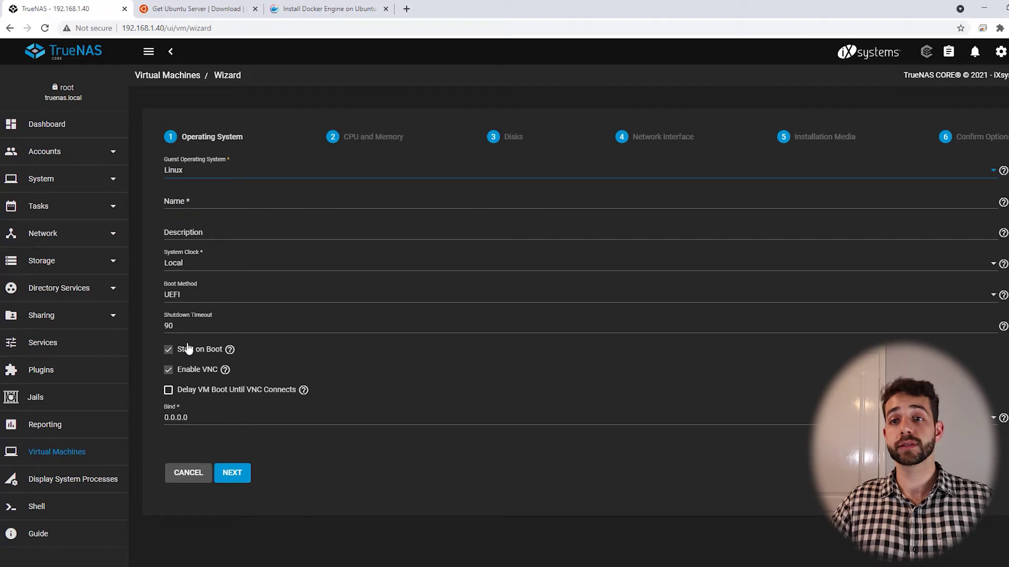
{"action": "left_click", "coordinate": [210, 203]}
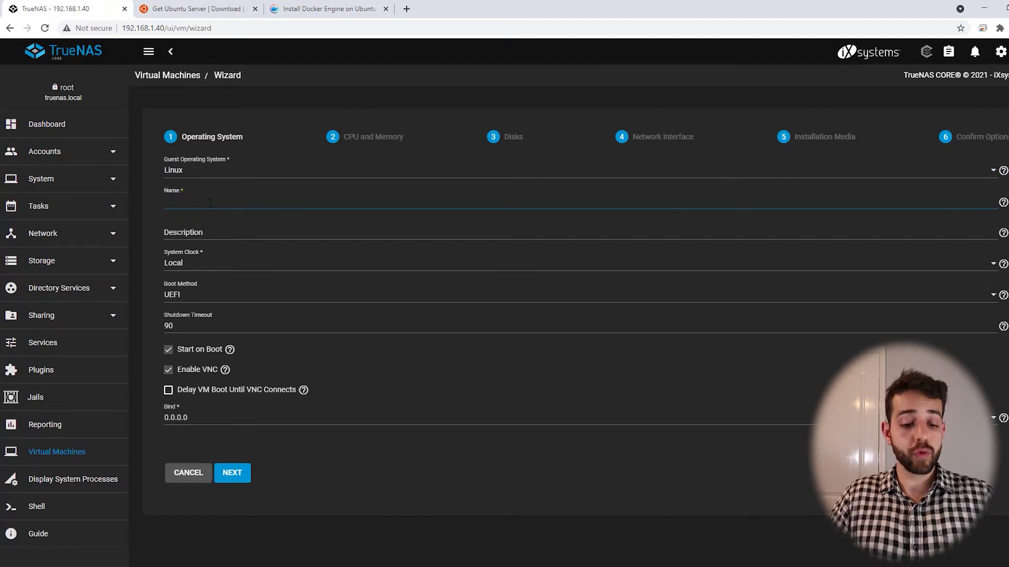
{"action": "type", "text": "ubut"}
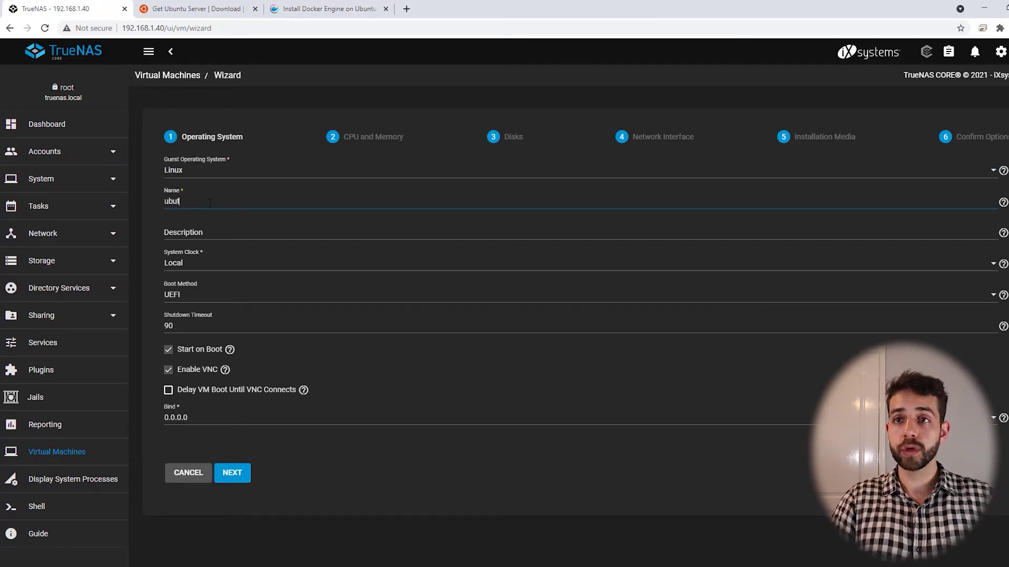
{"action": "key", "text": "BackSpace"}
{"action": "type", "text": "untu"}
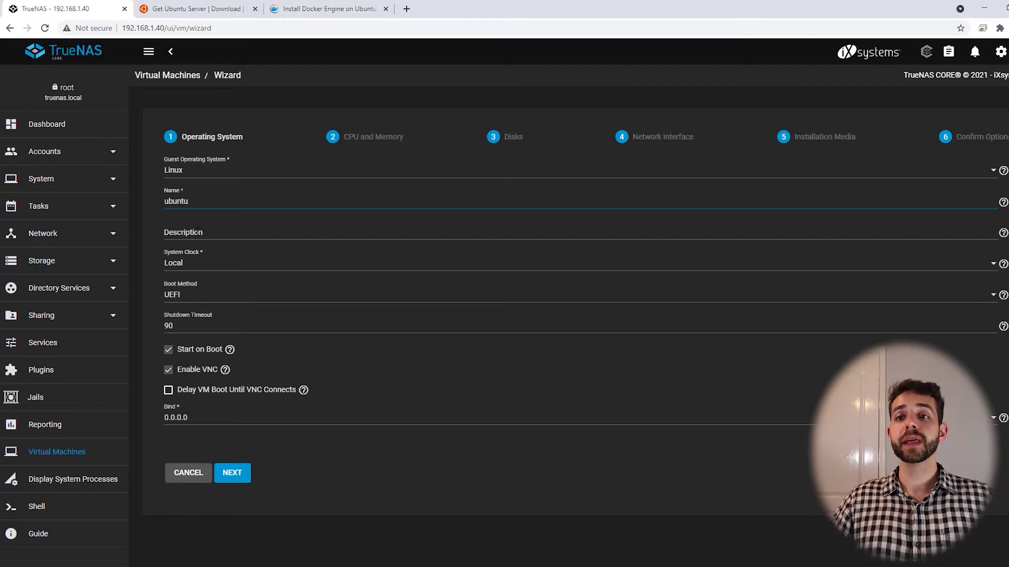
{"action": "key", "text": "ctrl+a"}
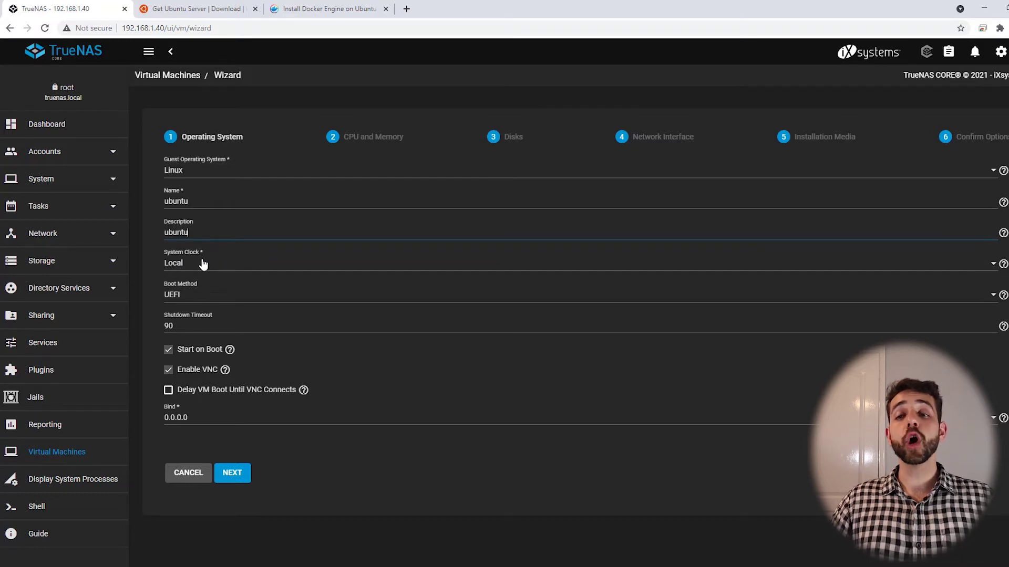
Keep the system clock on Local after trying UTC, then proceed to CPU and Memory.
{"action": "left_click", "coordinate": [204, 269]}
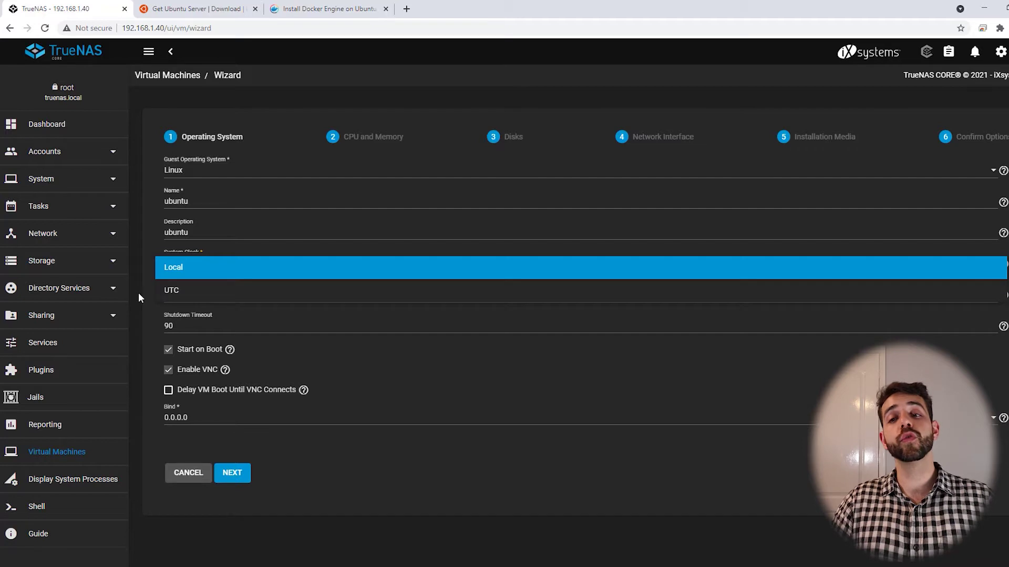
{"action": "left_click", "coordinate": [164, 297]}
{"action": "left_click", "coordinate": [181, 265]}
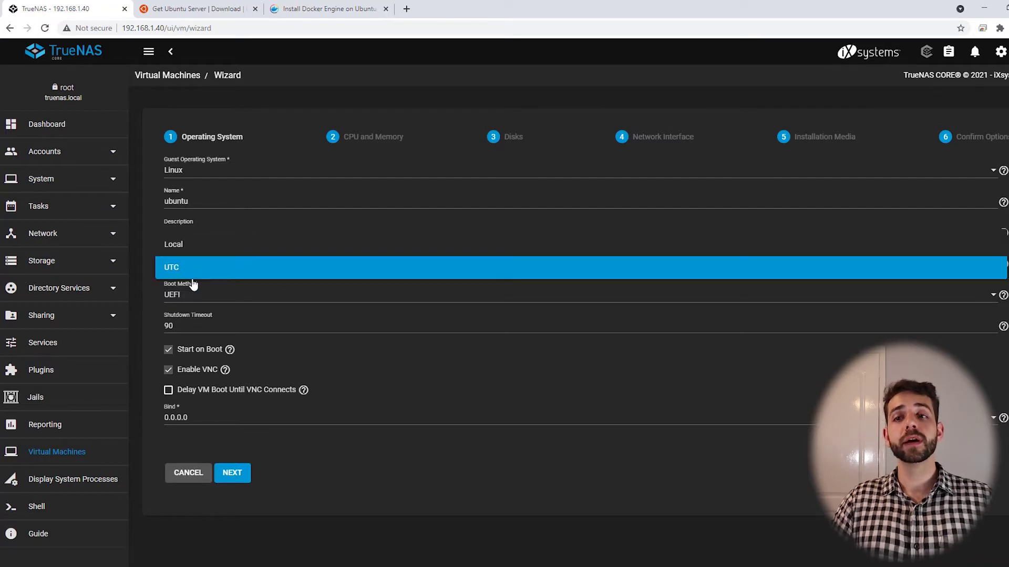
{"action": "left_click", "coordinate": [190, 249]}
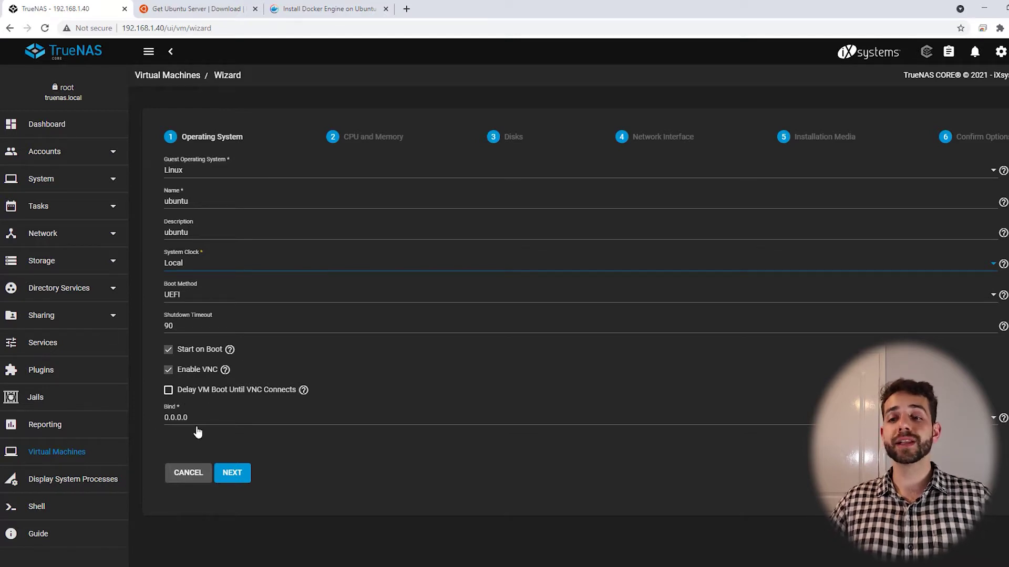
{"action": "left_click", "coordinate": [234, 473]}
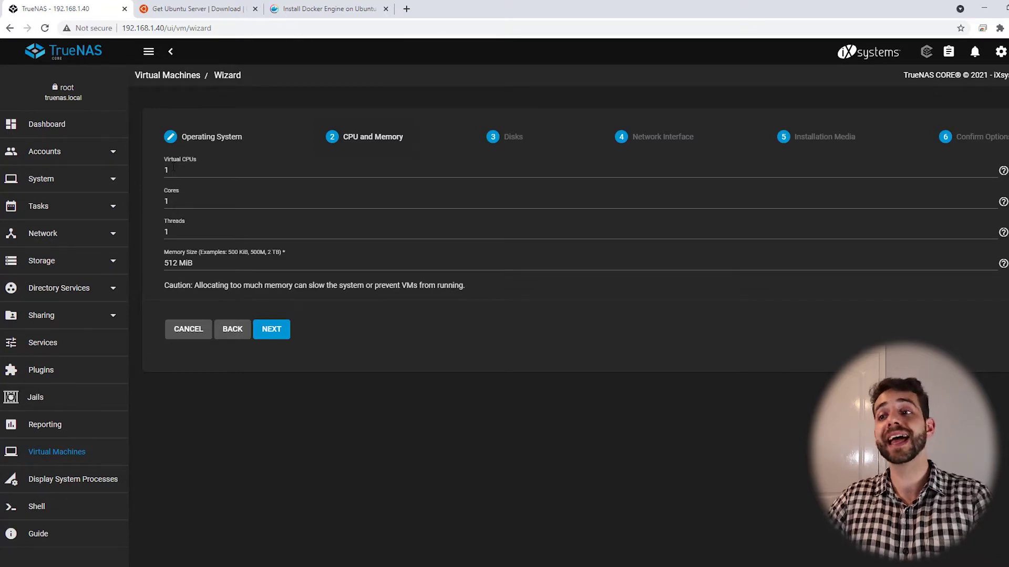
Change Virtual CPUs from 1 to 2 and memory from 512 to 1024 MiB, then continue.
{"action": "left_click", "coordinate": [173, 167]}
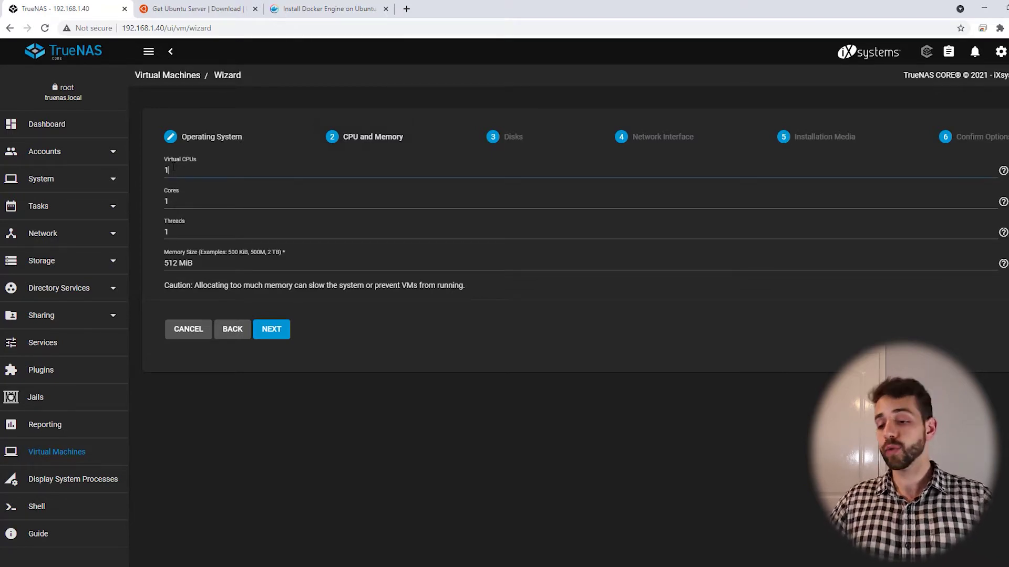
{"action": "key", "text": "BackSpace"}
{"action": "type", "text": "2"}
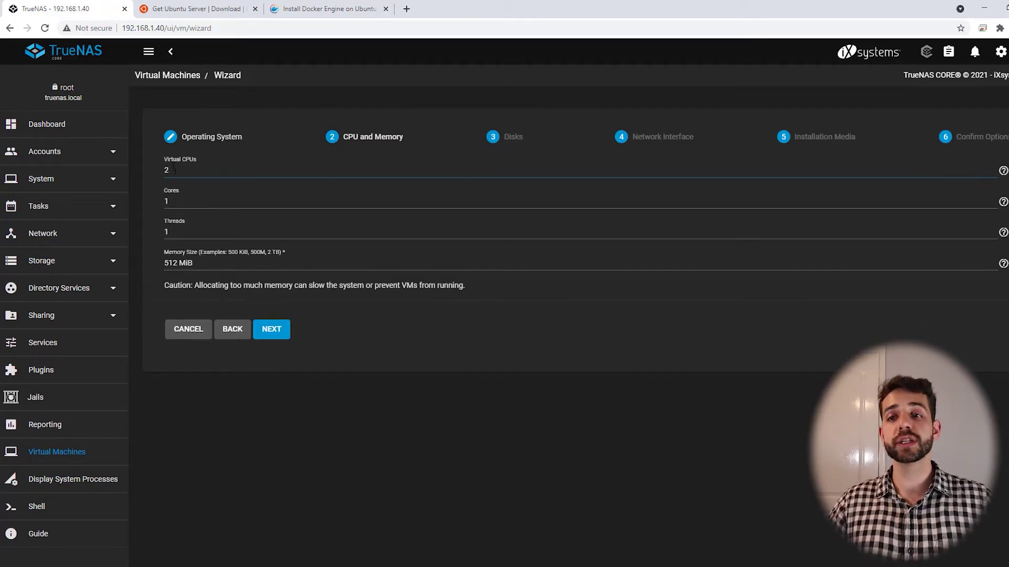
{"action": "left_click_drag", "start_coordinate": [194, 286], "coordinate": [438, 299]}
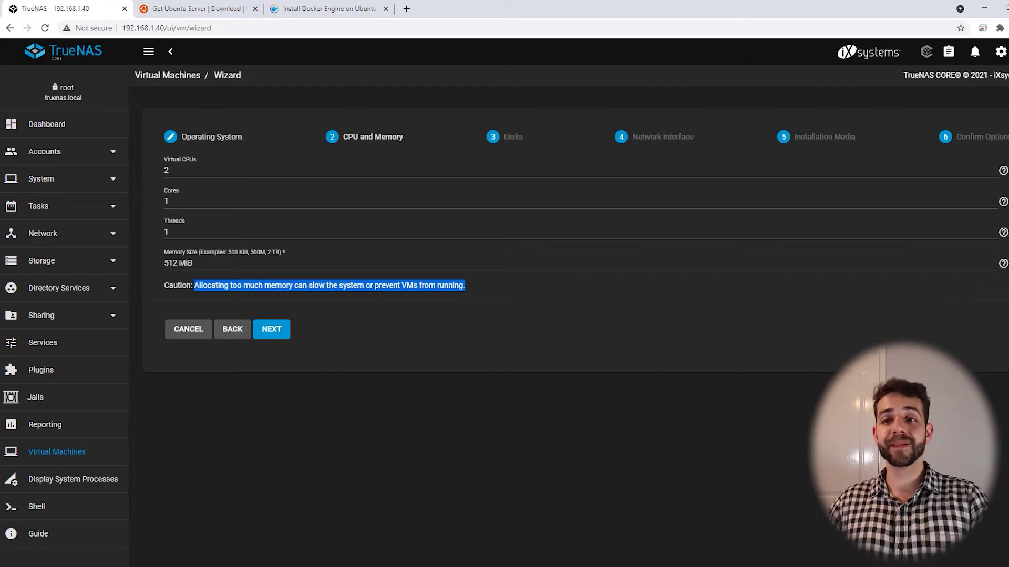
{"action": "left_click_drag", "start_coordinate": [178, 263], "coordinate": [149, 261]}
{"action": "type", "text": "1024"}
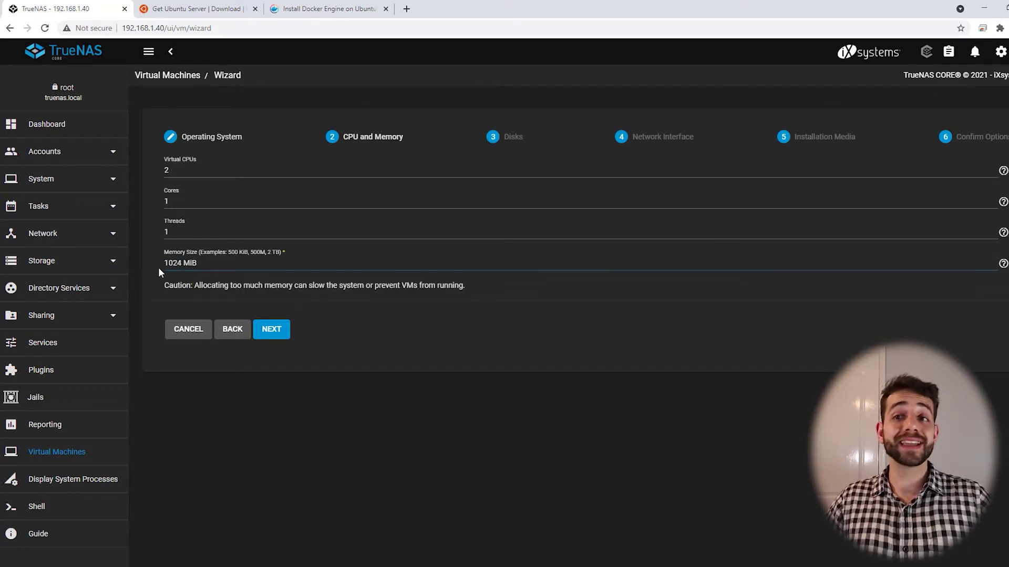
{"action": "left_click", "coordinate": [261, 335]}
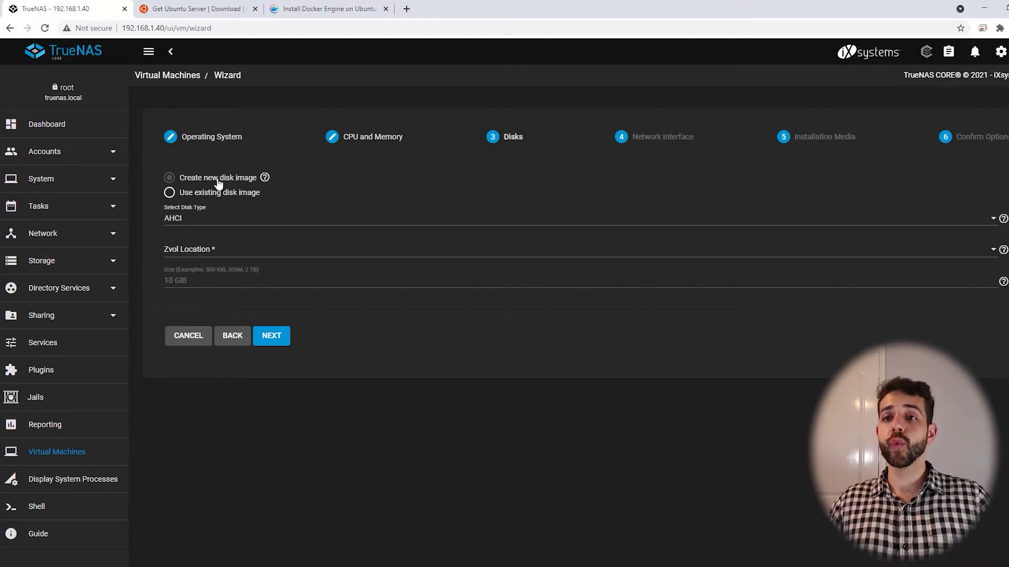
Create an AHCI disk image of 50 GiB in zvol location pool/Home, then continue.
{"action": "left_click", "coordinate": [195, 224]}
{"action": "left_click", "coordinate": [188, 229]}
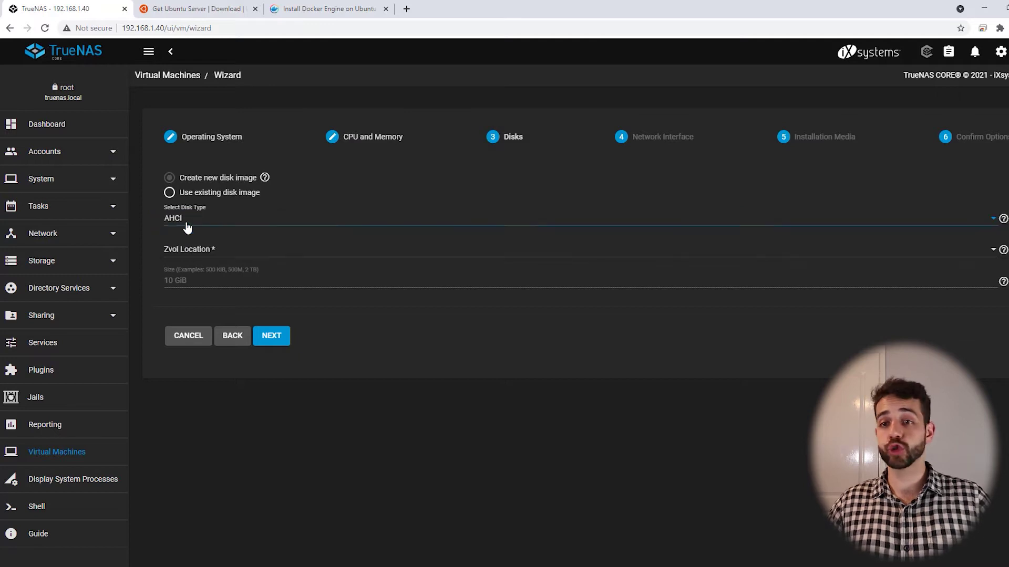
{"action": "left_click", "coordinate": [198, 256]}
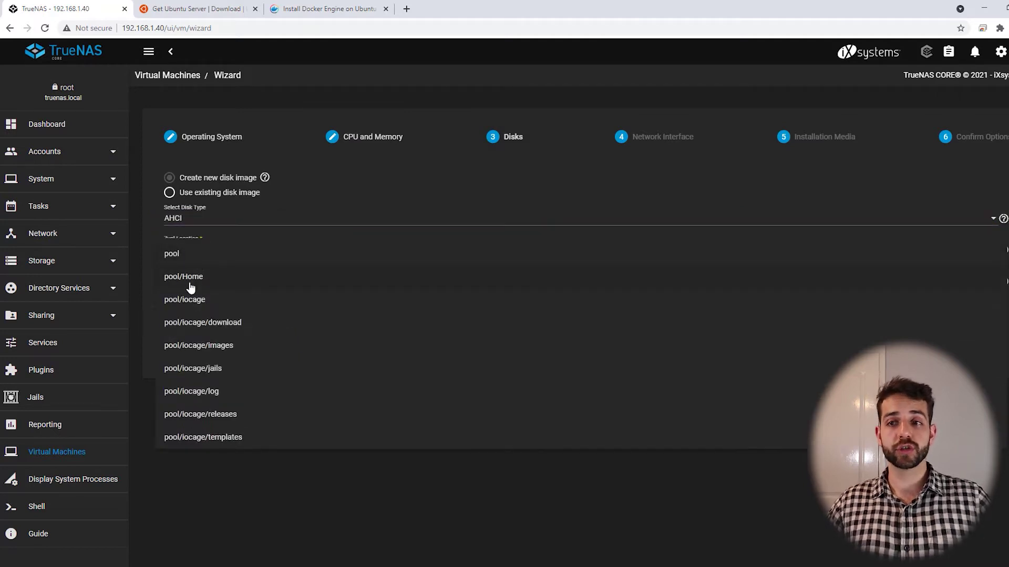
{"action": "left_click", "coordinate": [190, 278]}
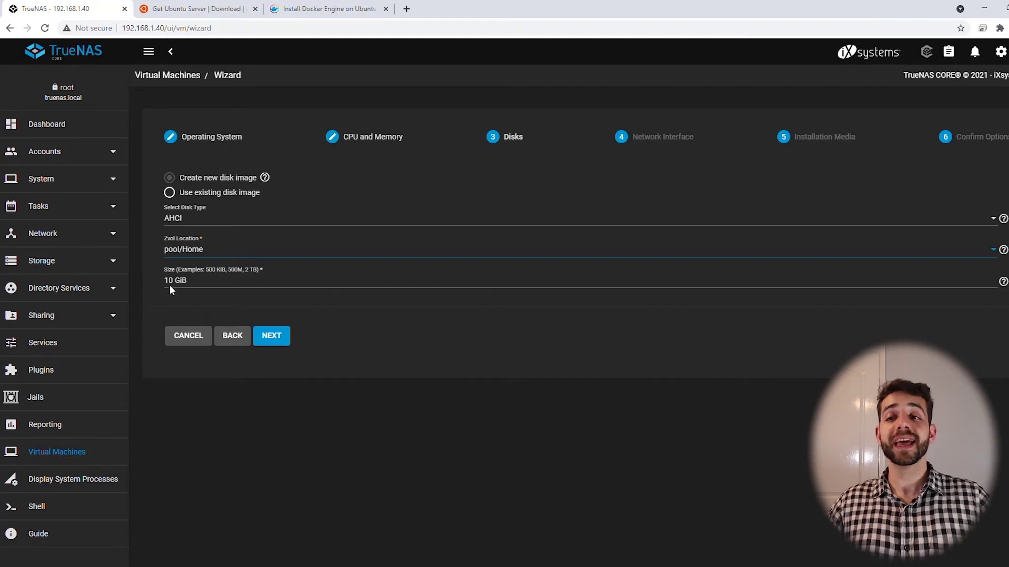
{"action": "left_click_drag", "start_coordinate": [174, 281], "coordinate": [147, 278]}
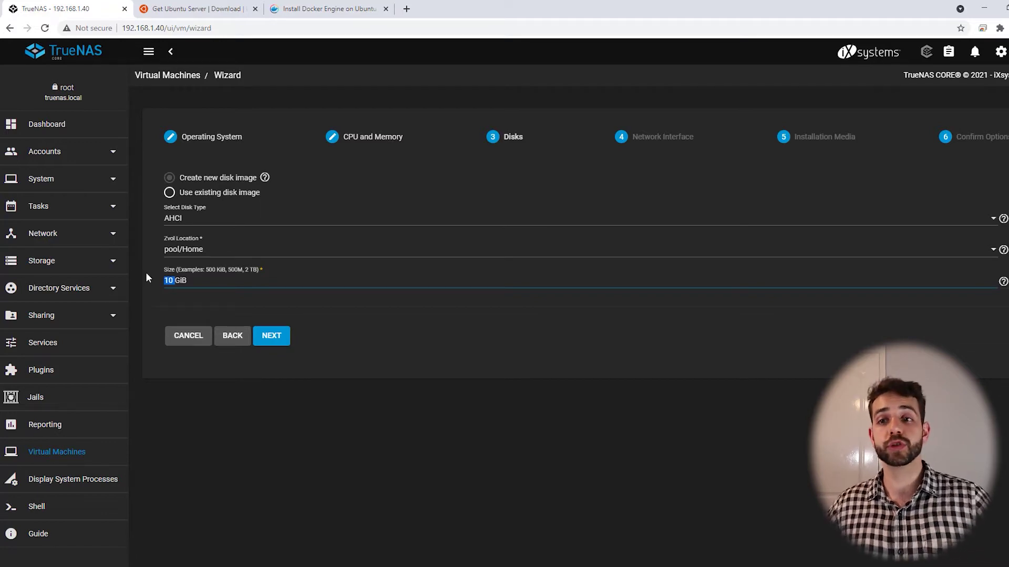
{"action": "type", "text": "50"}
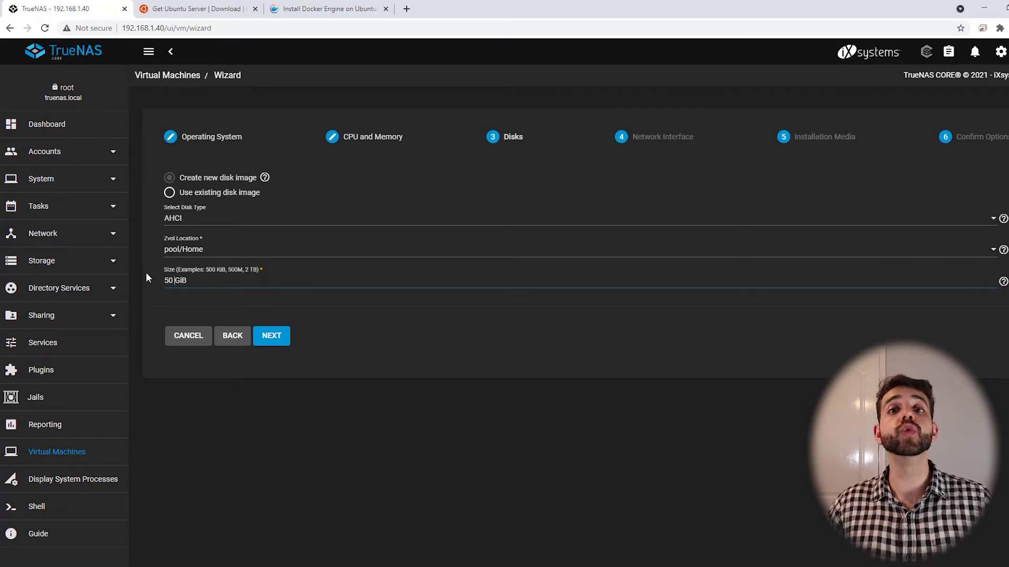
{"action": "left_click", "coordinate": [271, 337]}
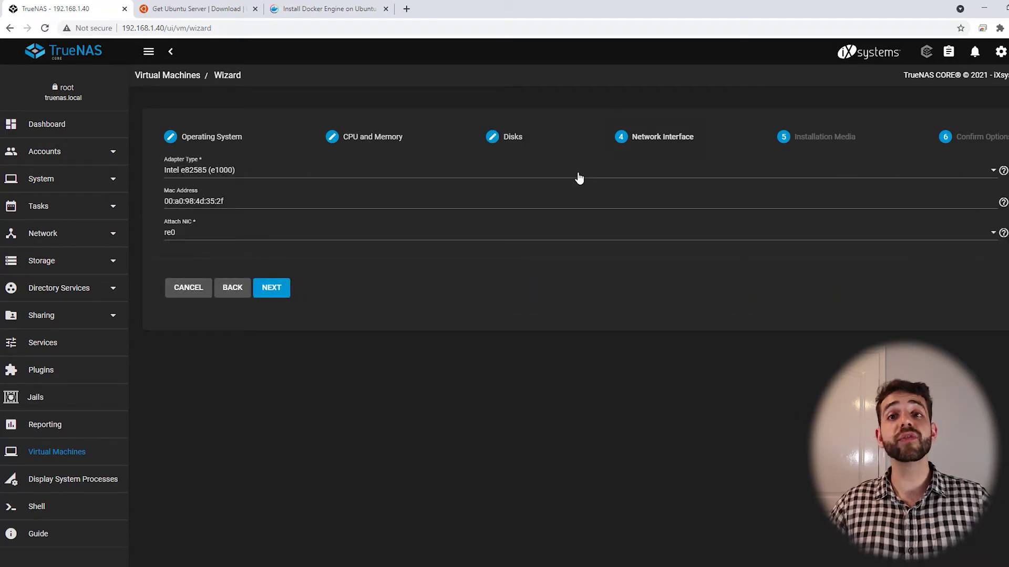
Keep the Intel e82585 (e1000) adapter attached to NIC re0, then continue.
{"action": "left_click", "coordinate": [208, 173]}
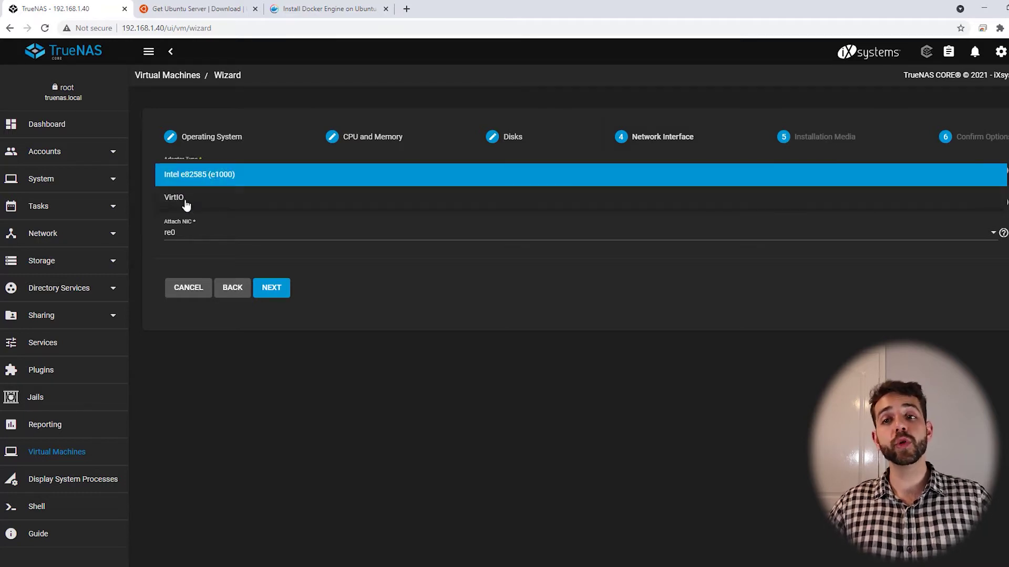
{"action": "left_click", "coordinate": [195, 180]}
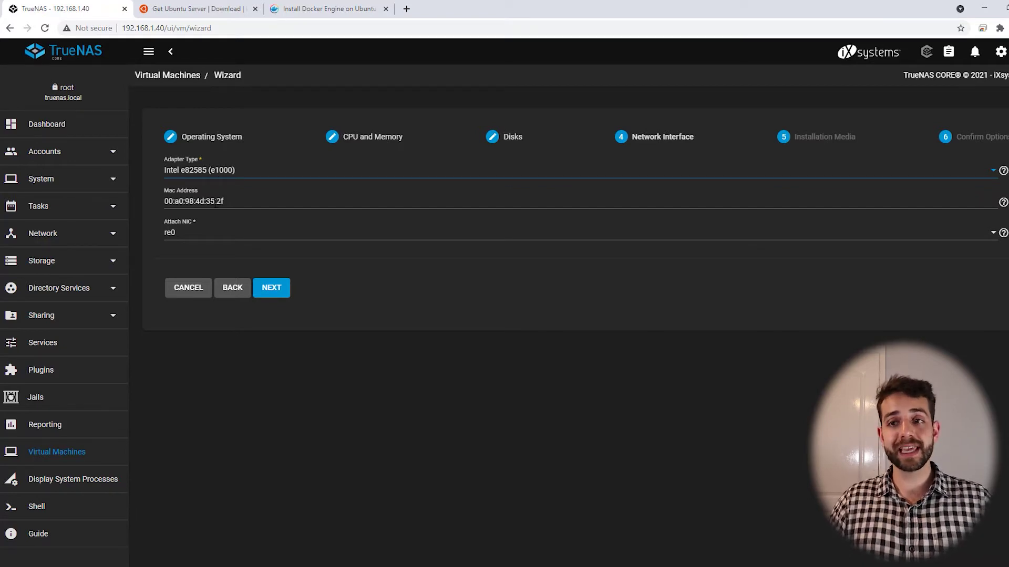
{"action": "left_click", "coordinate": [200, 231]}
{"action": "left_click", "coordinate": [186, 242]}
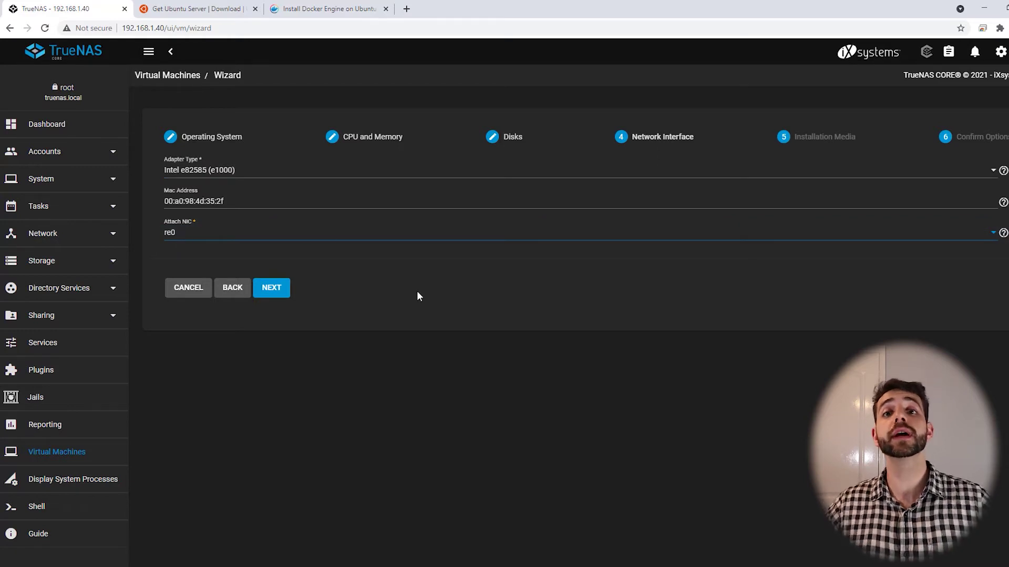
{"action": "left_click", "coordinate": [264, 292]}
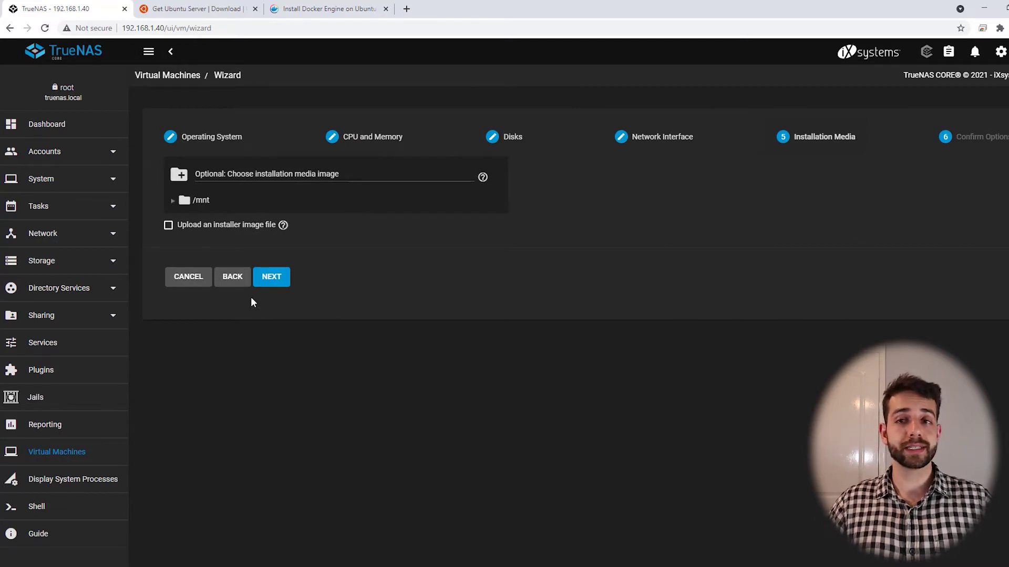
Pick ubuntu-20.04.2-live-server-amd64.iso from /mnt/pool/Home/VM and submit the VM summary.
{"action": "left_click", "coordinate": [173, 204]}
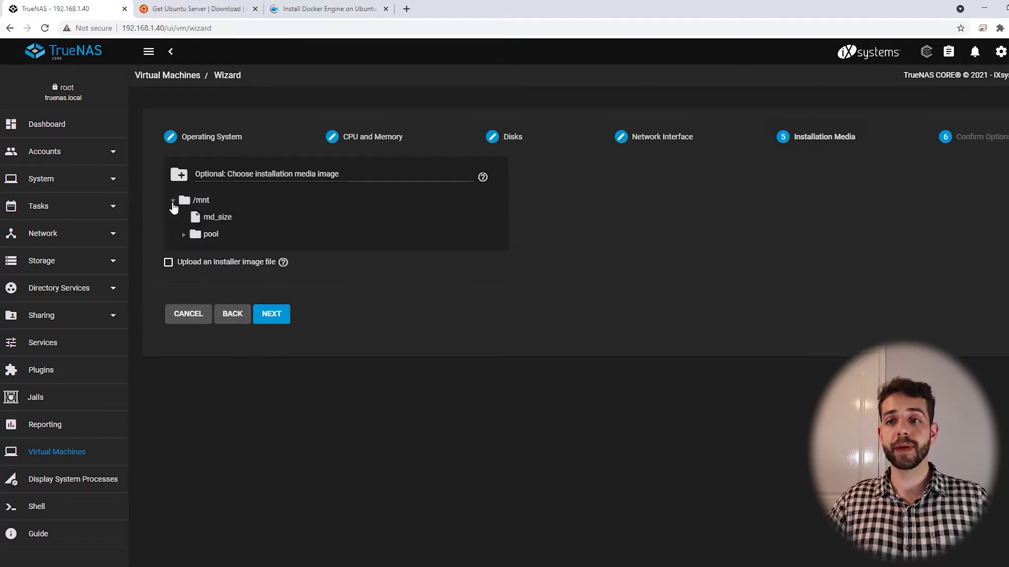
{"action": "left_click", "coordinate": [184, 235]}
{"action": "left_click", "coordinate": [195, 254]}
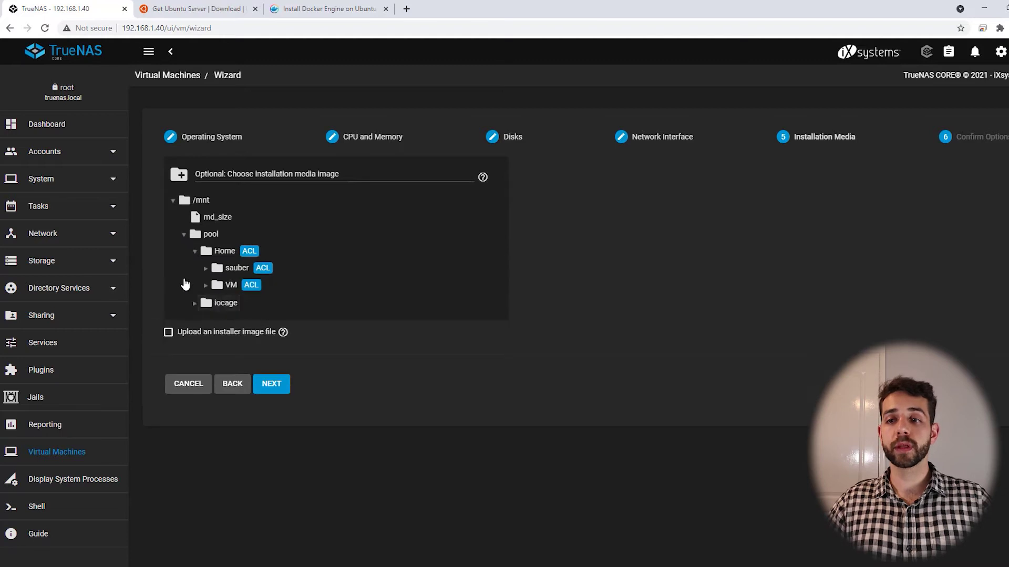
{"action": "left_click", "coordinate": [205, 286]}
{"action": "left_click", "coordinate": [279, 308]}
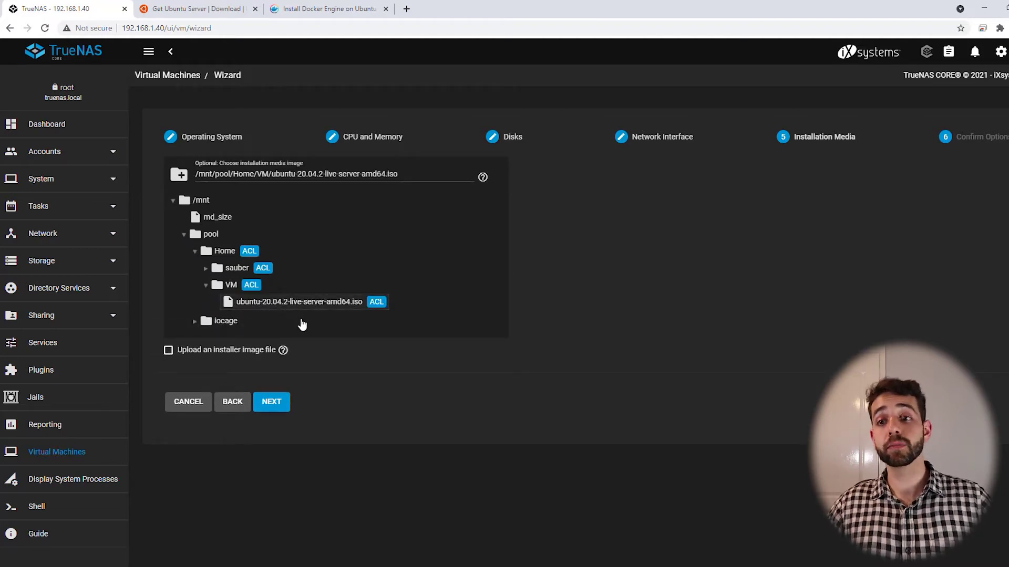
{"action": "left_click", "coordinate": [274, 410]}
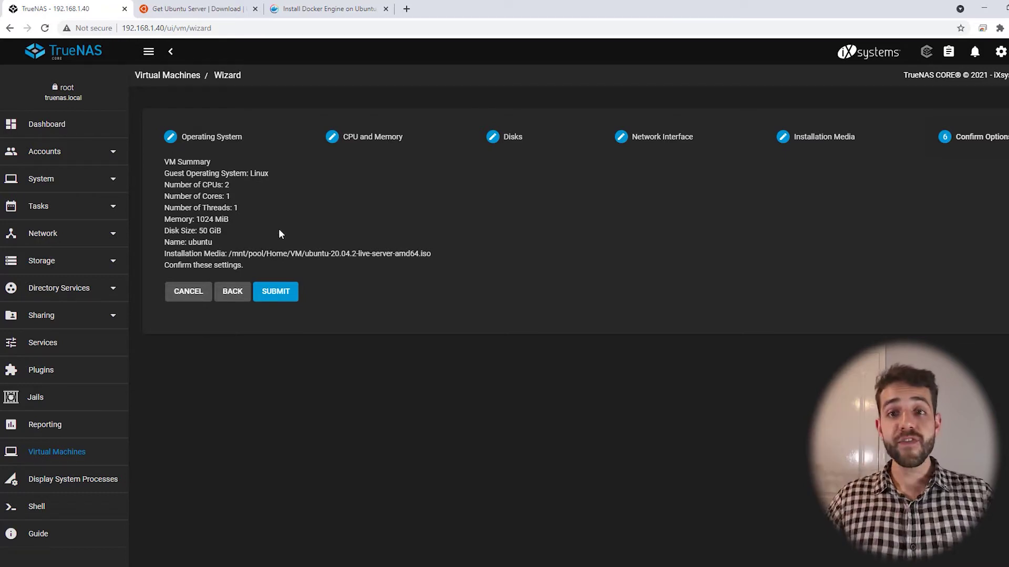
{"action": "left_click", "coordinate": [287, 303]}
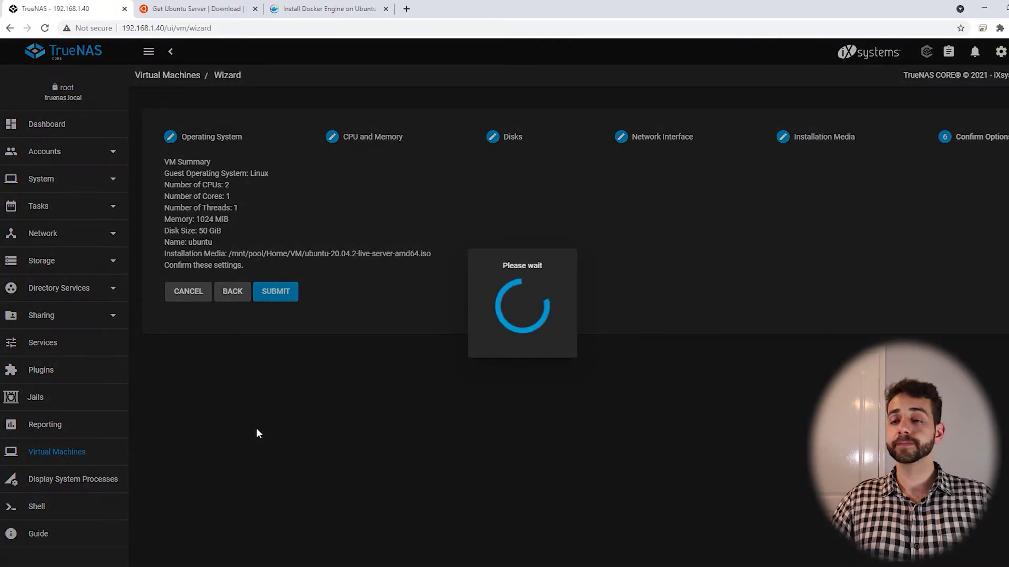
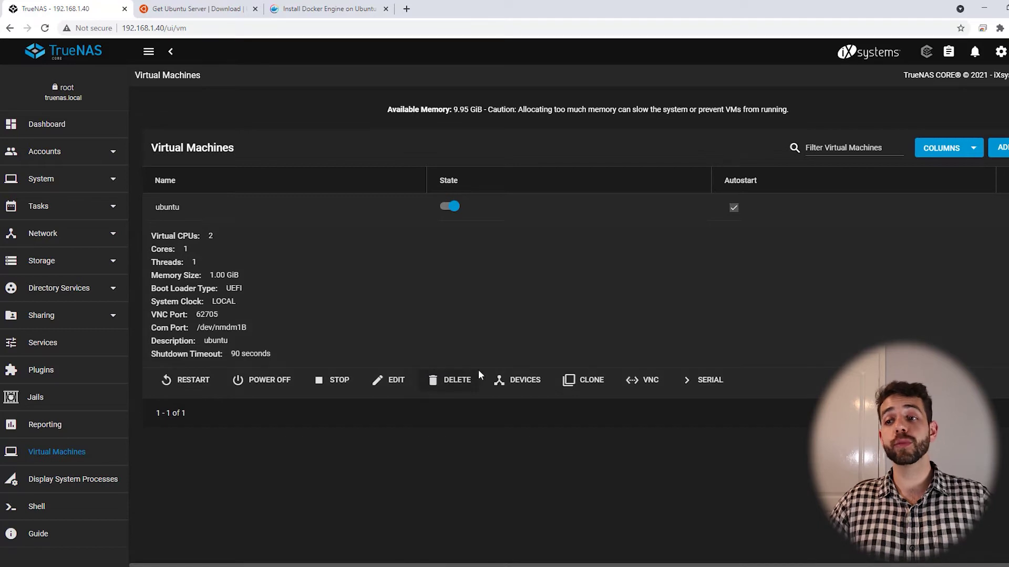
{"action": "left_click", "coordinate": [511, 386]}
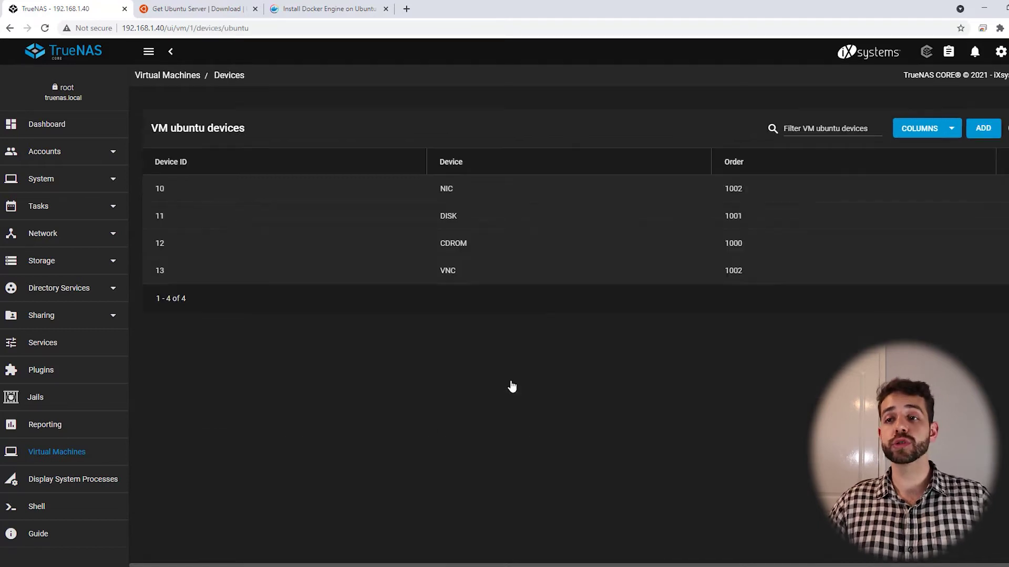
{"action": "left_click_drag", "start_coordinate": [437, 244], "coordinate": [490, 246]}
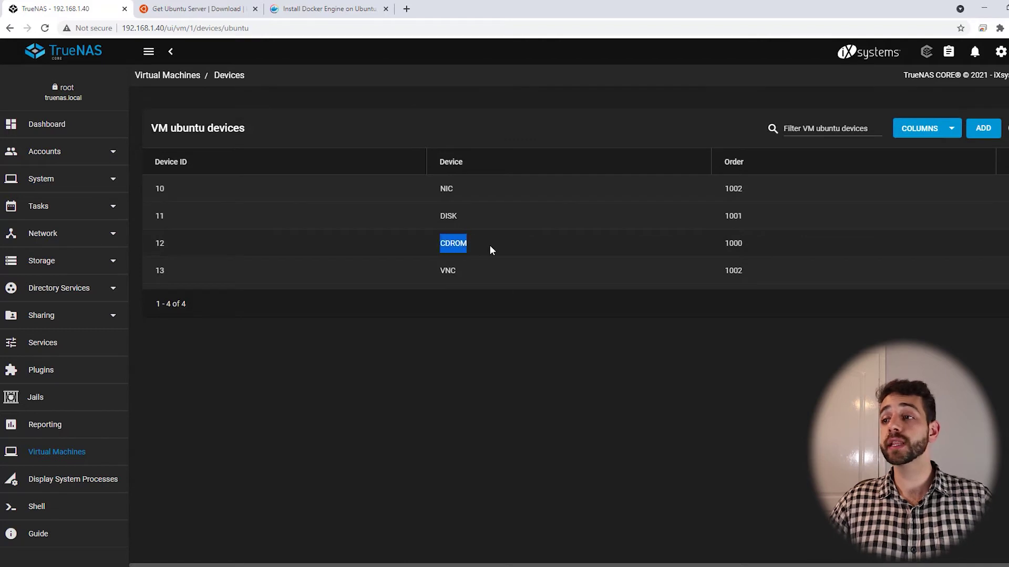
{"action": "left_click_drag", "start_coordinate": [432, 213], "coordinate": [480, 222]}
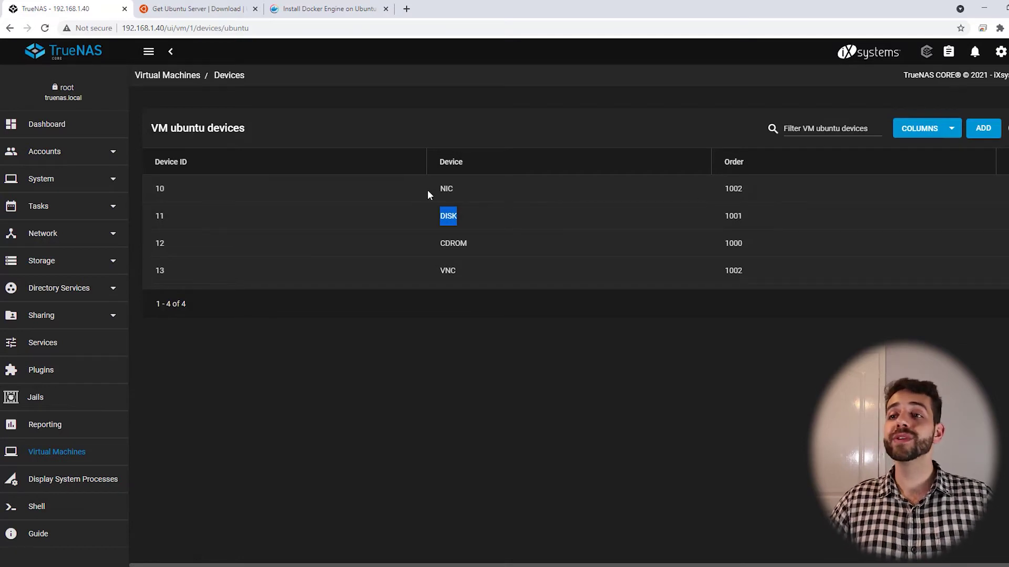
{"action": "left_click", "coordinate": [983, 128]}
{"action": "left_click", "coordinate": [266, 129]}
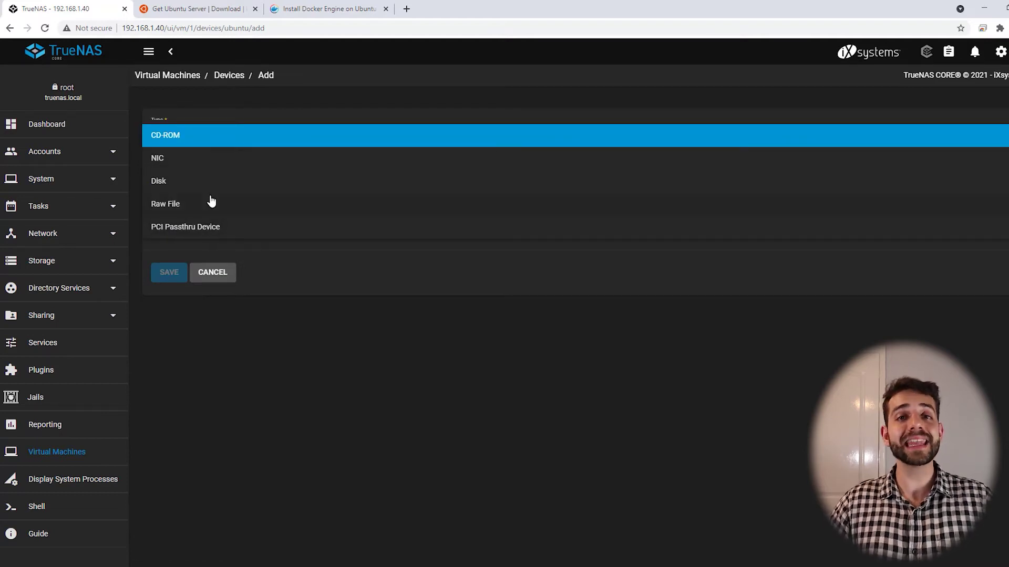
{"action": "left_click", "coordinate": [215, 272]}
{"action": "left_click", "coordinate": [212, 272]}
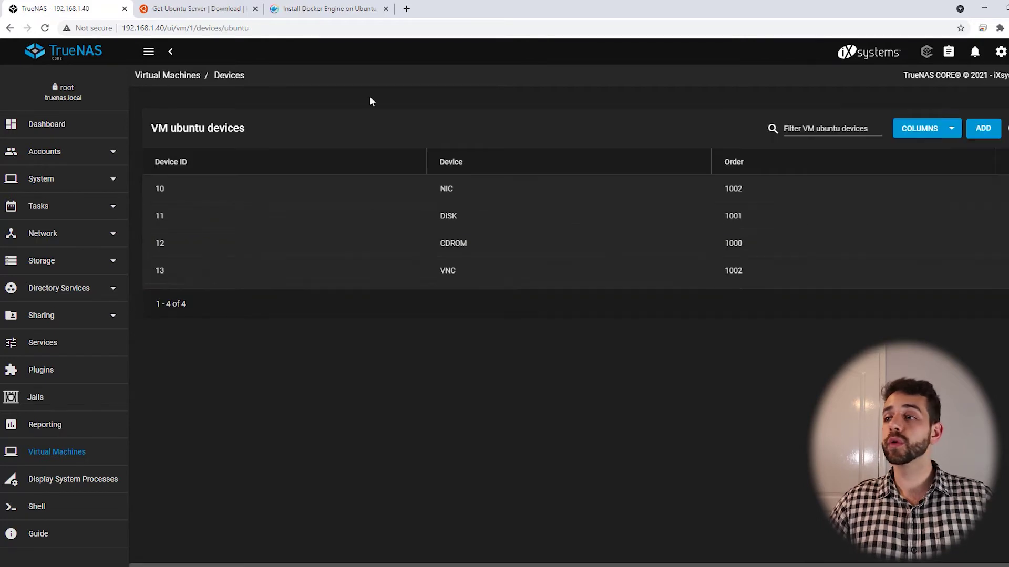
{"action": "left_click", "coordinate": [1005, 128]}
{"action": "left_click", "coordinate": [940, 209]}
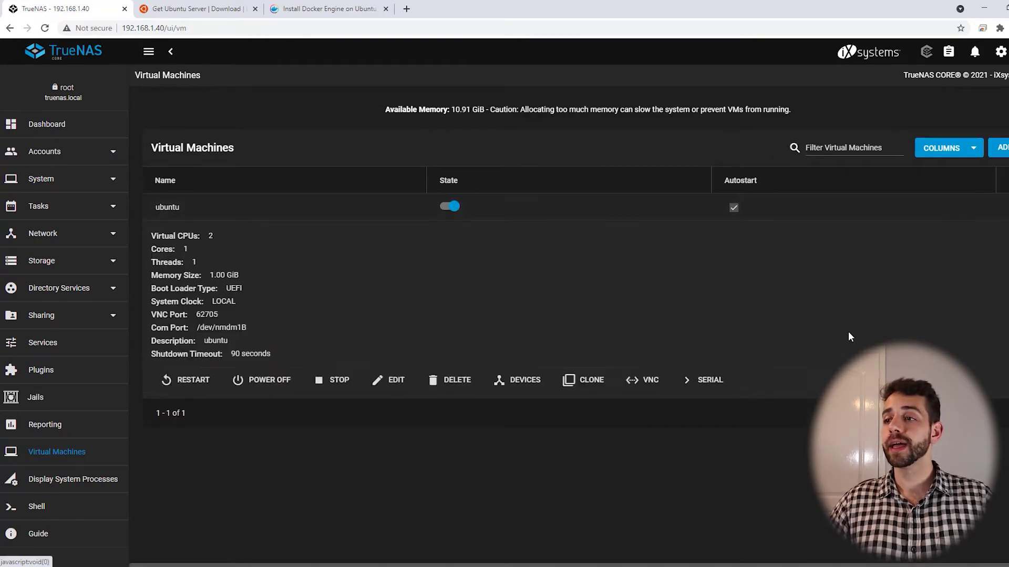
Open the ubuntu VM's VNC console and choose English (UK) as the installer language.
{"action": "left_click", "coordinate": [649, 389]}
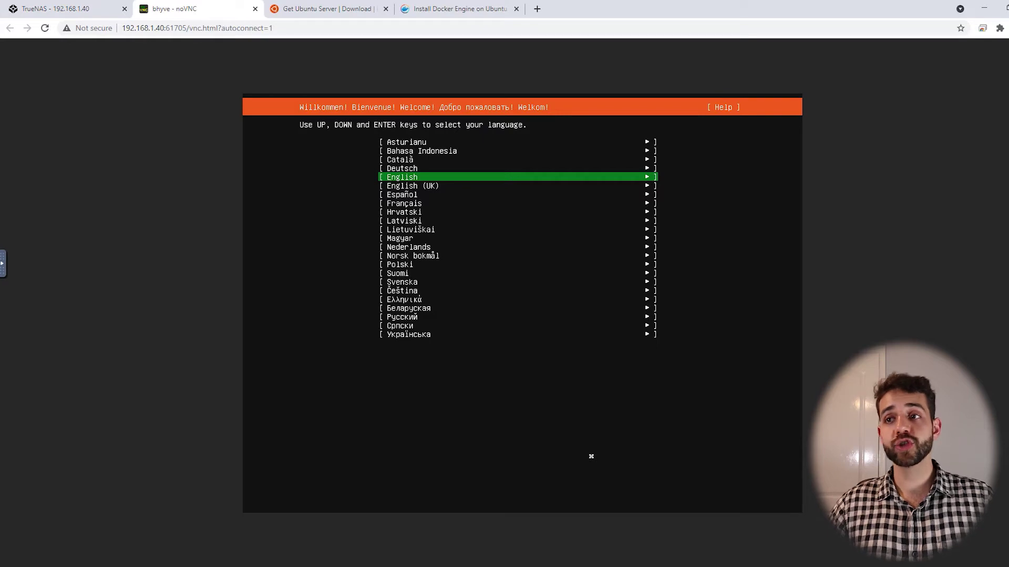
{"action": "key", "text": "Down"}
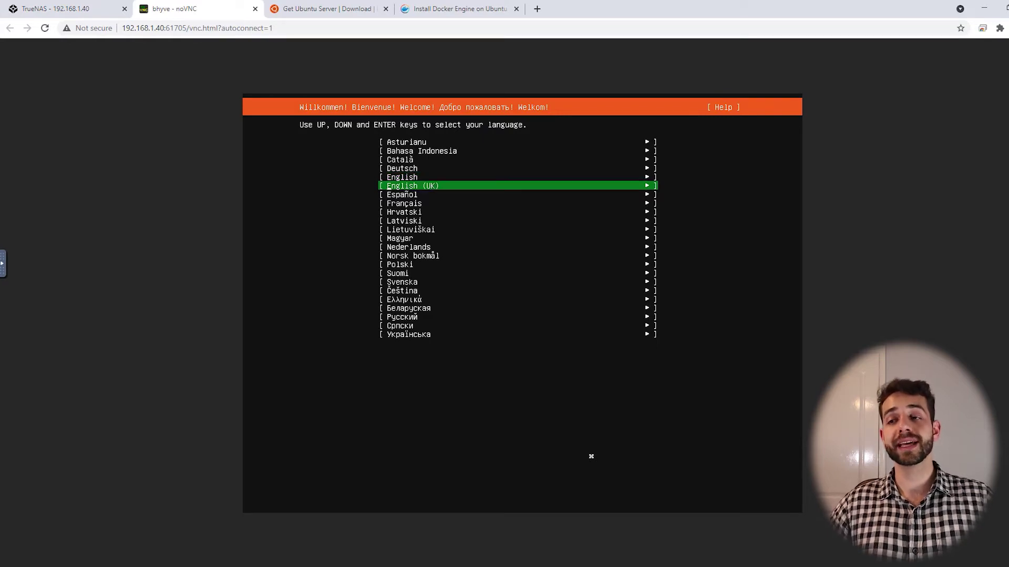
{"action": "key", "text": "Return"}
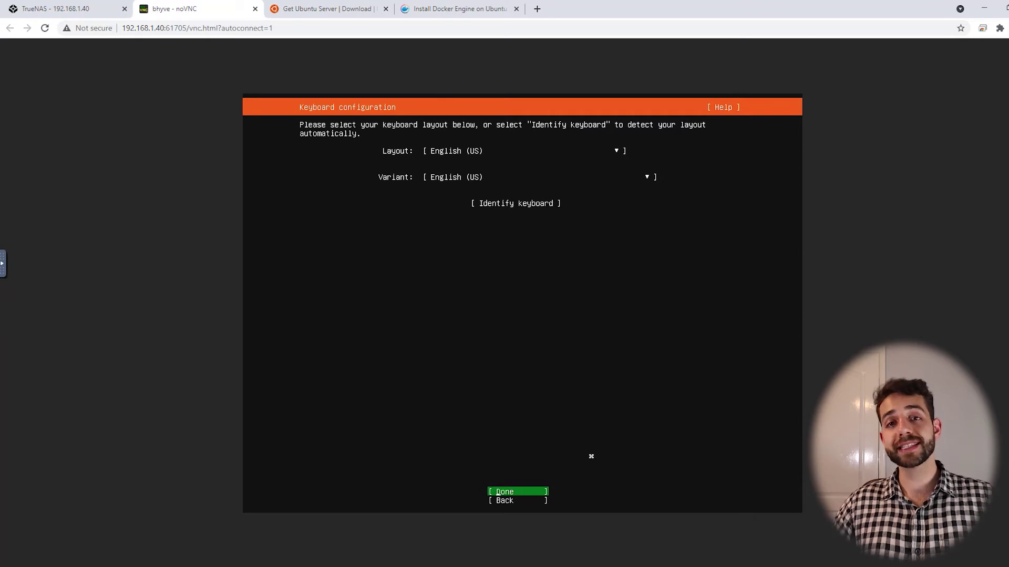
Set the keyboard layout to English (UK) and confirm the keyboard configuration.
{"action": "key", "text": "Up"}
{"action": "key", "text": "Up"}
{"action": "key", "text": "Up"}
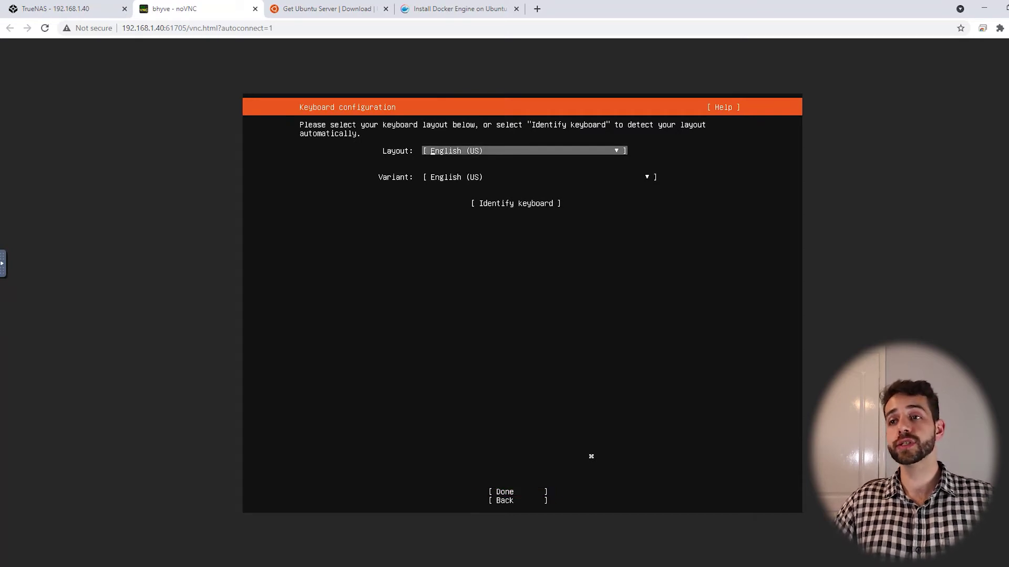
{"action": "key", "text": "Return"}
{"action": "key", "text": "Up"}
{"action": "key", "text": "Return"}
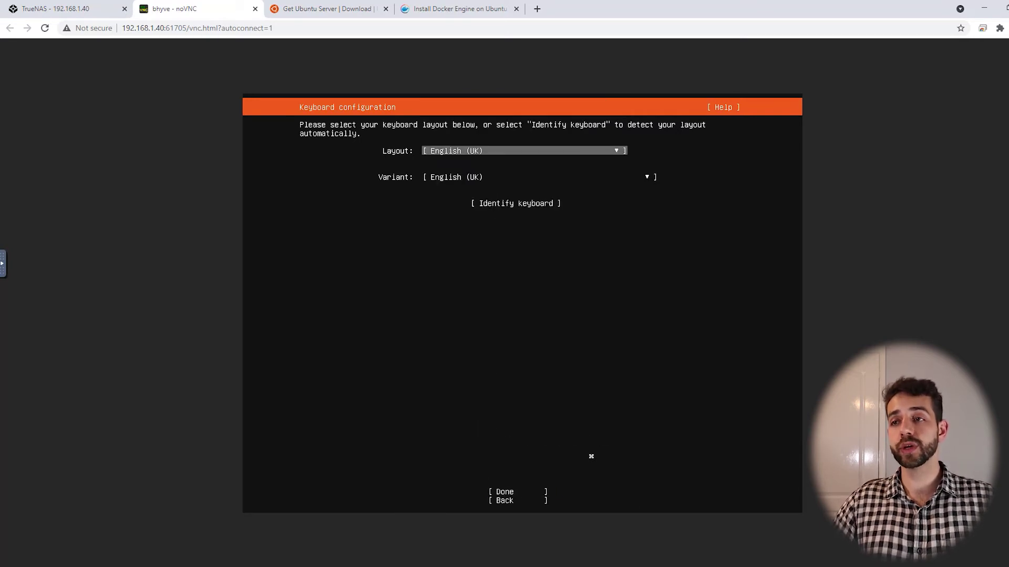
{"action": "key", "text": "Down"}
{"action": "key", "text": "Down"}
{"action": "key", "text": "Down"}
{"action": "key", "text": "Return"}
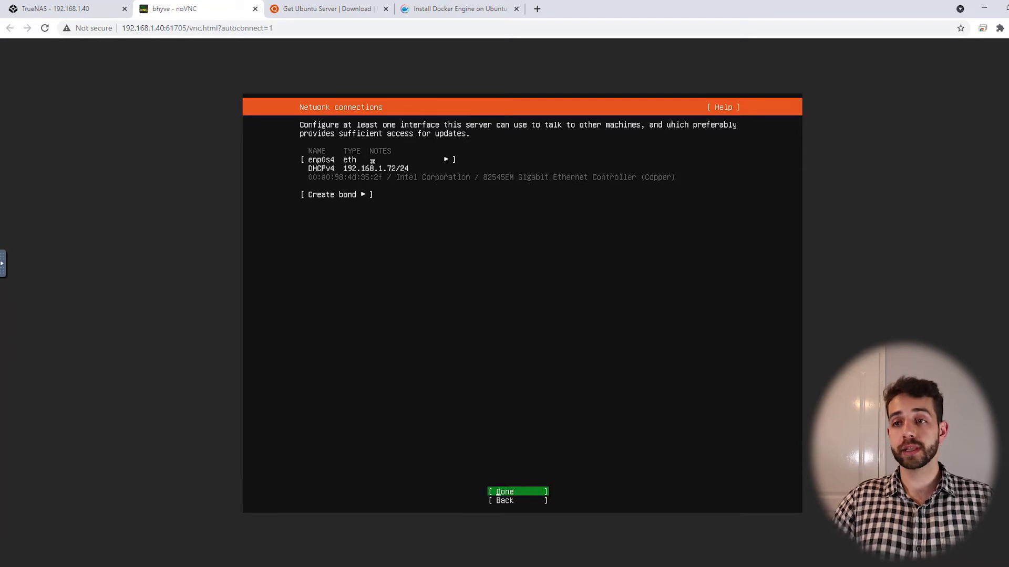
Accept the detected network connection, a blank proxy and the default Ubuntu archive mirror.
{"action": "key", "text": "Return"}
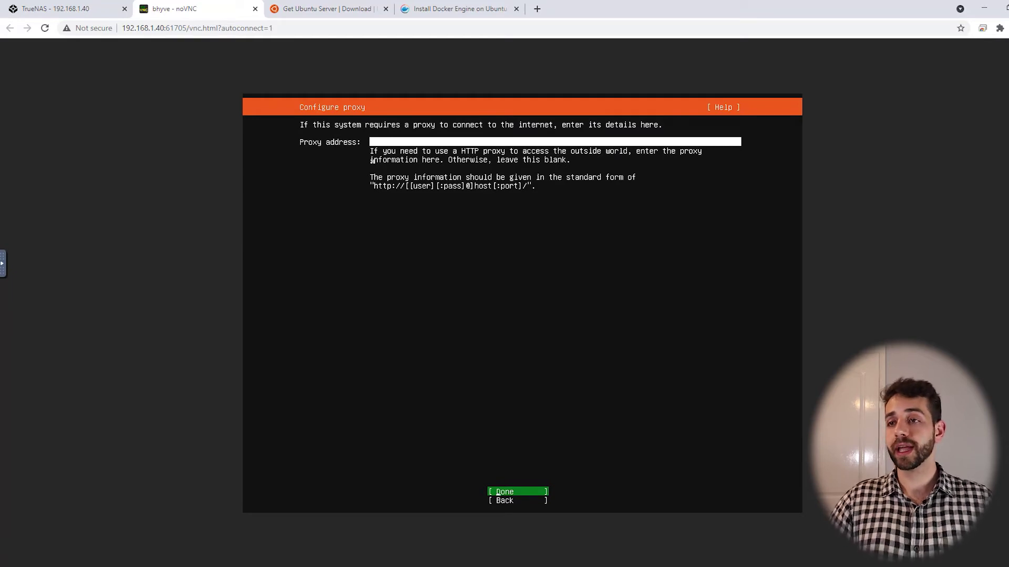
{"action": "key", "text": "Return"}
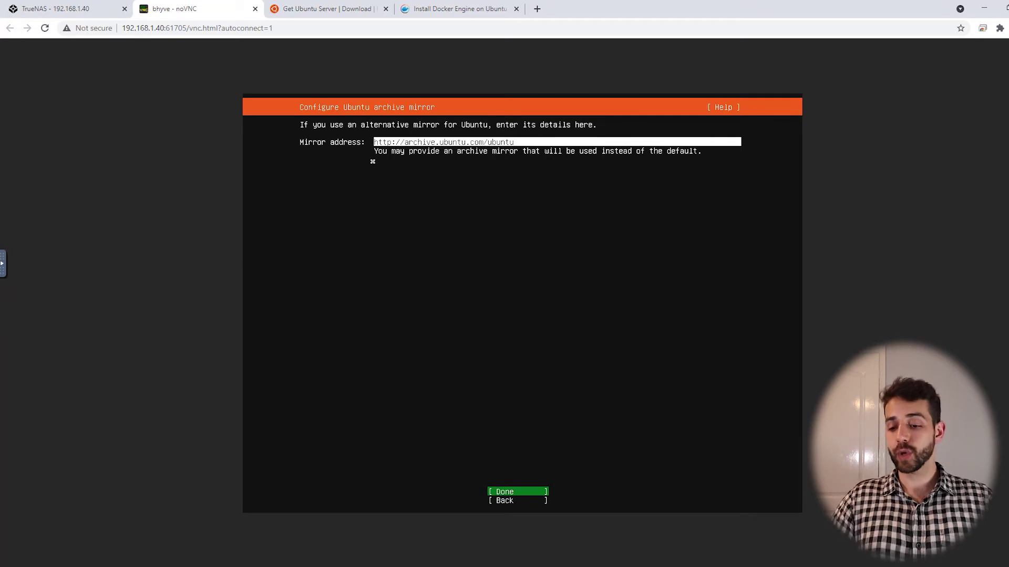
{"action": "key", "text": "Return"}
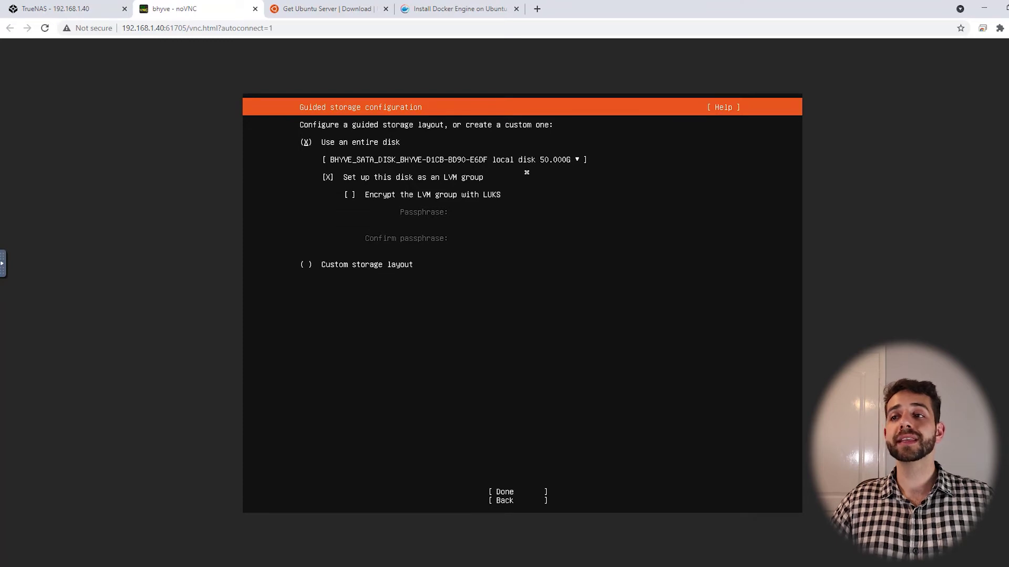
Keep the entire-disk LVM layout, approve the storage summary, and confirm wiping the disk.
{"action": "left_click", "coordinate": [569, 166]}
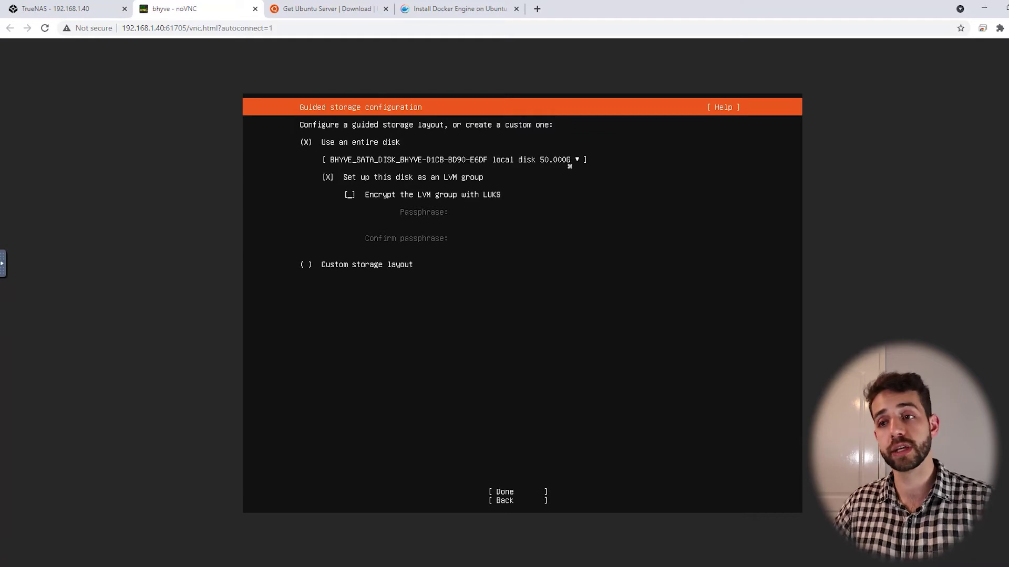
{"action": "key", "text": "Tab"}
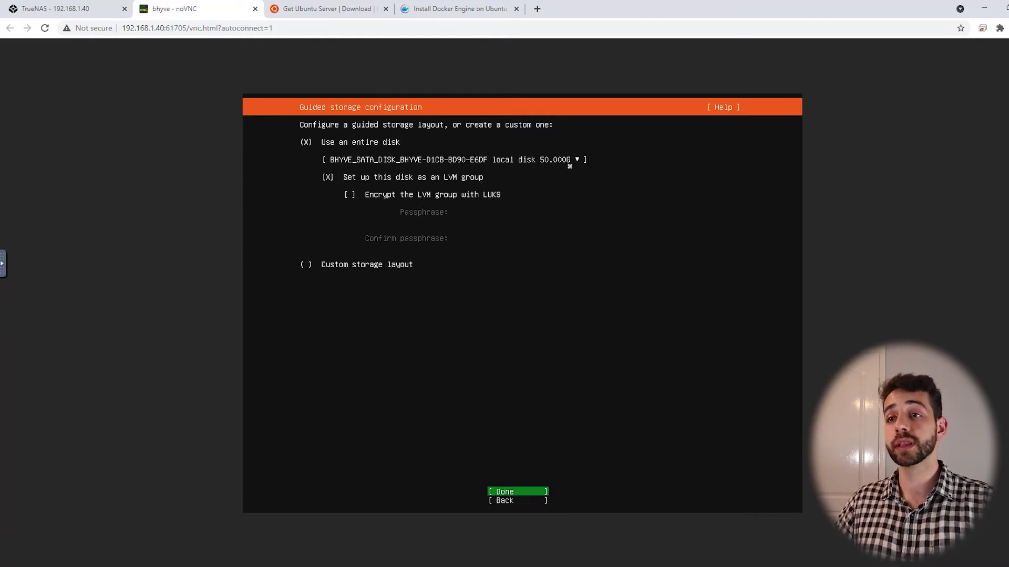
{"action": "key", "text": "Return"}
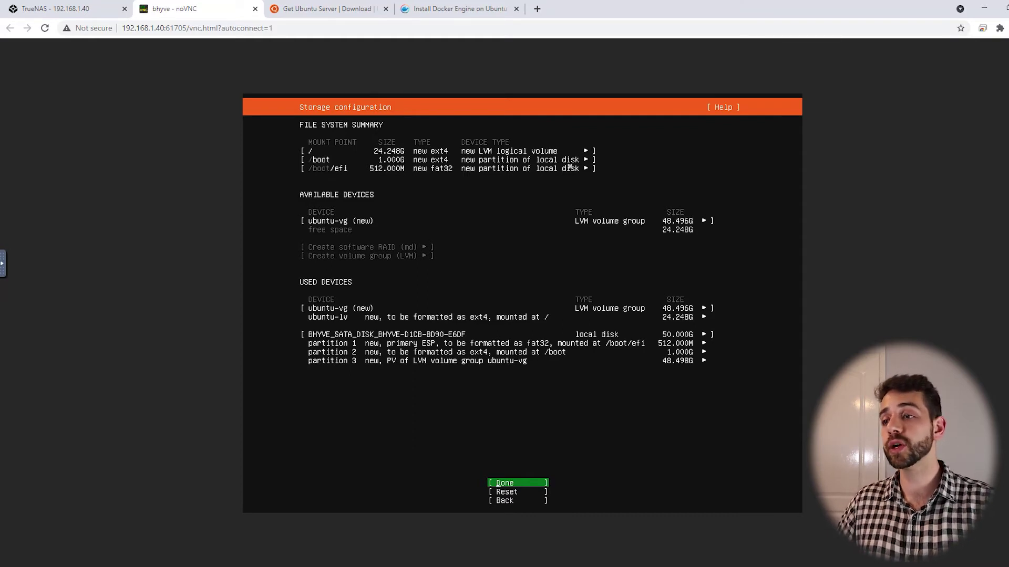
{"action": "key", "text": "Return"}
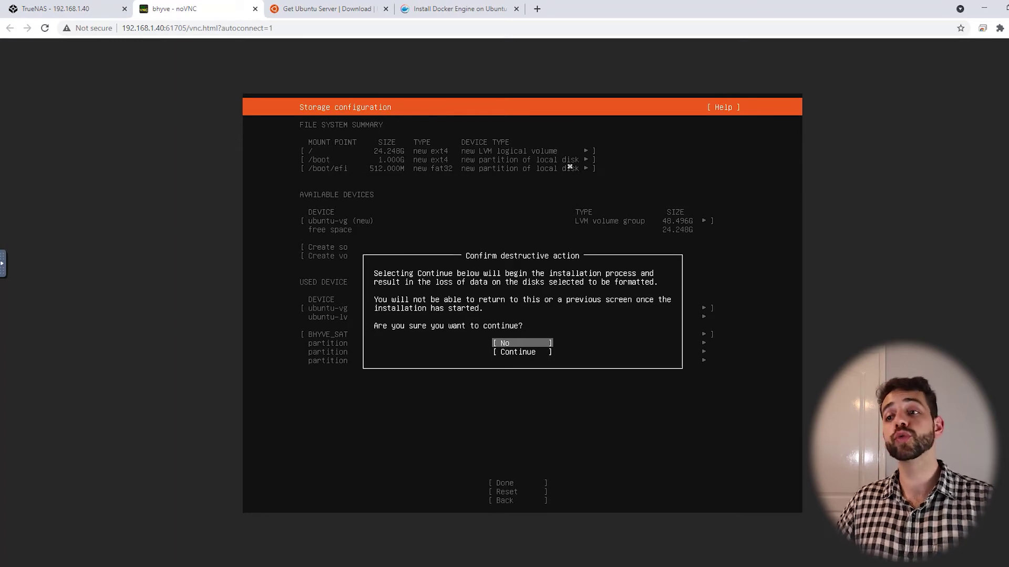
{"action": "key", "text": "Down"}
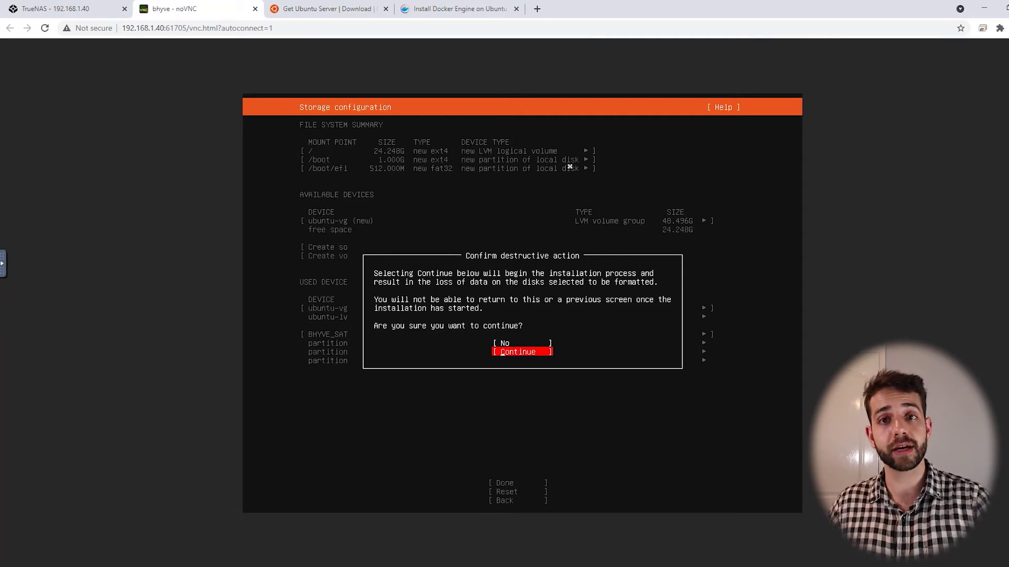
{"action": "key", "text": "Return"}
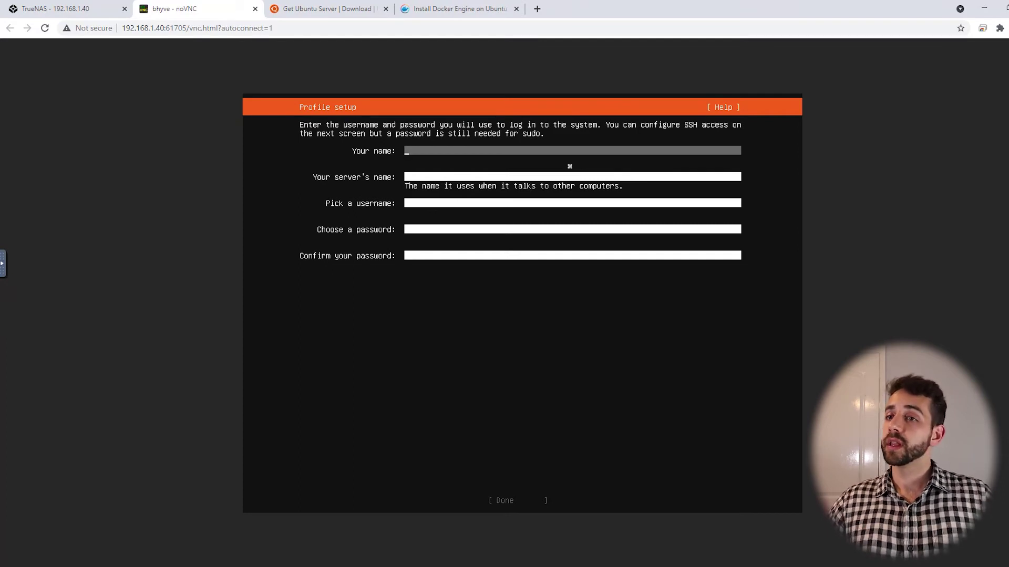
Fill in the profile with your name, server name 'docker', a username and password, then continue.
{"action": "type", "text": "sauberlab"}
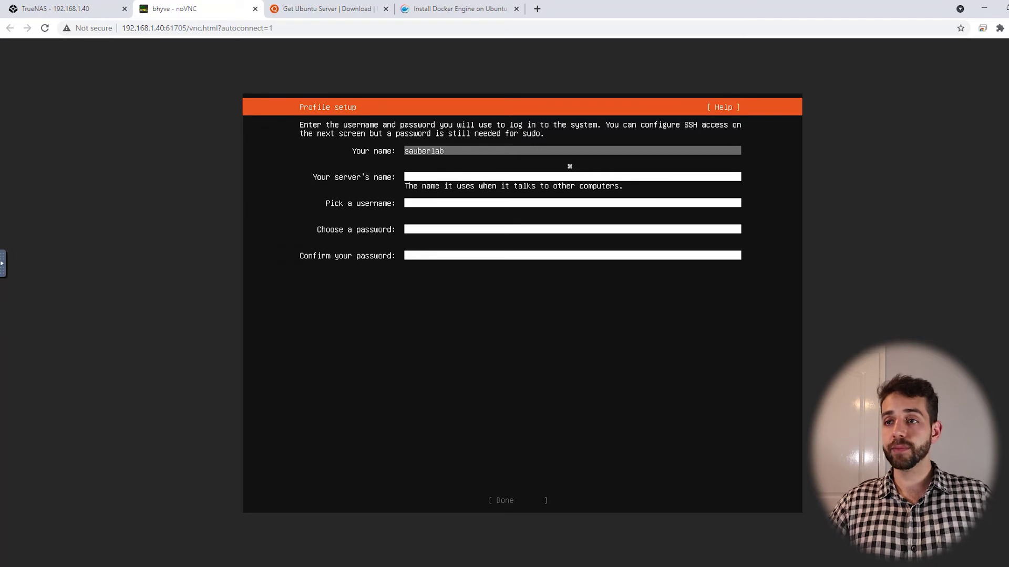
{"action": "key", "text": "Tab"}
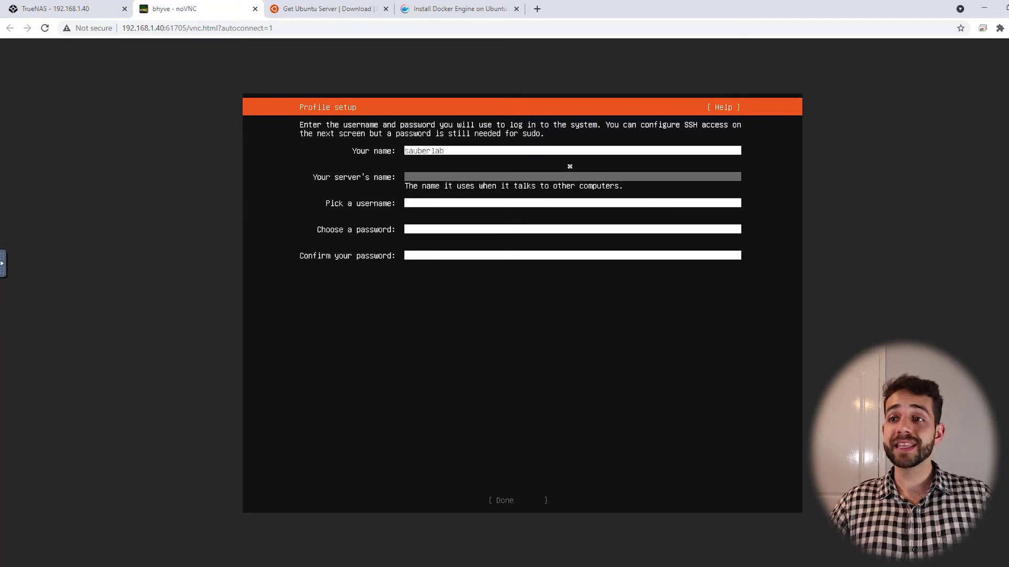
{"action": "type", "text": "docker"}
{"action": "key", "text": "Tab"}
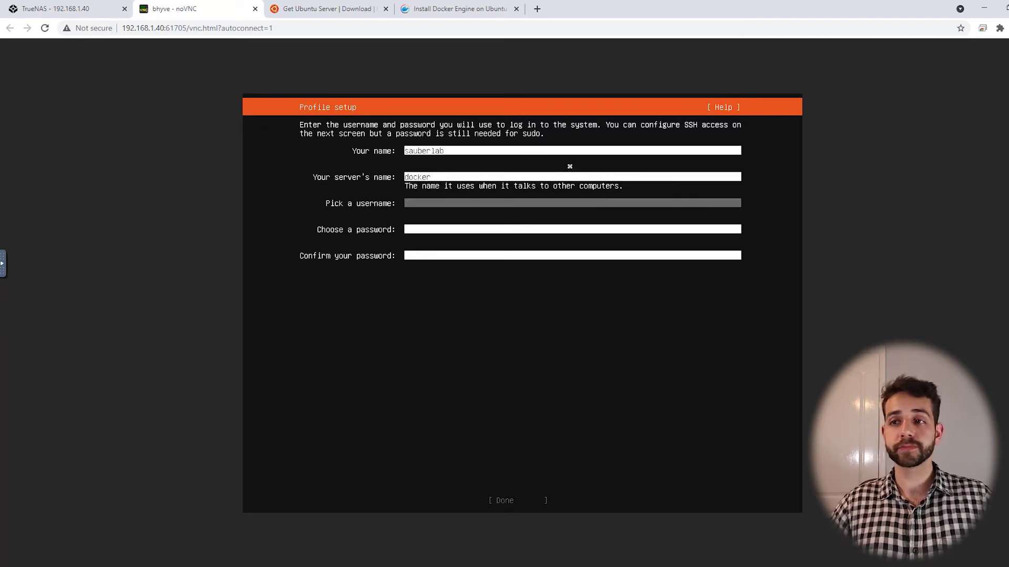
{"action": "type", "text": "sauberlab"}
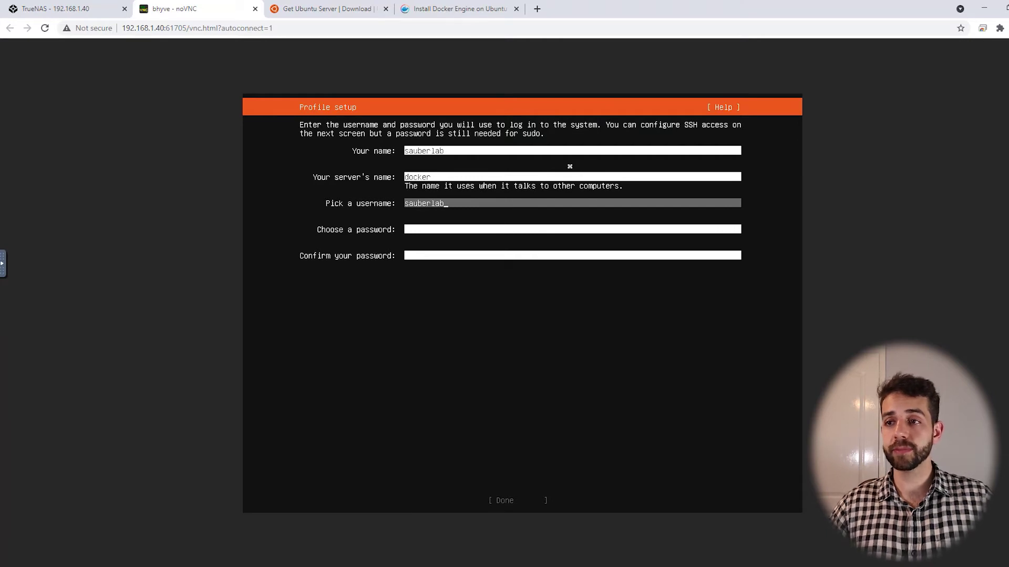
{"action": "key", "text": "Tab"}
{"action": "type", "text": "****"}
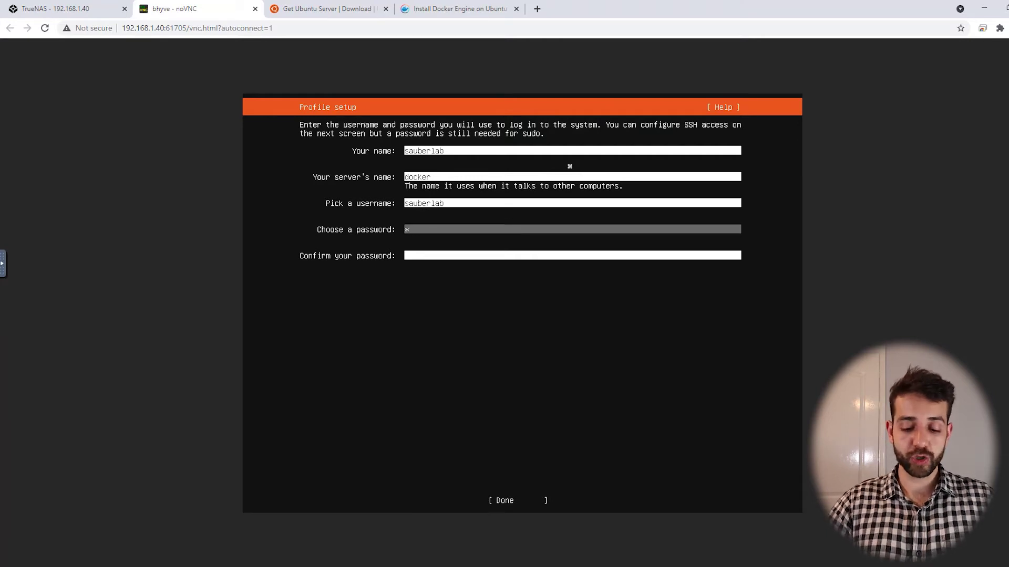
{"action": "type", "text": "****"}
{"action": "key", "text": "Tab"}
{"action": "type", "text": "********"}
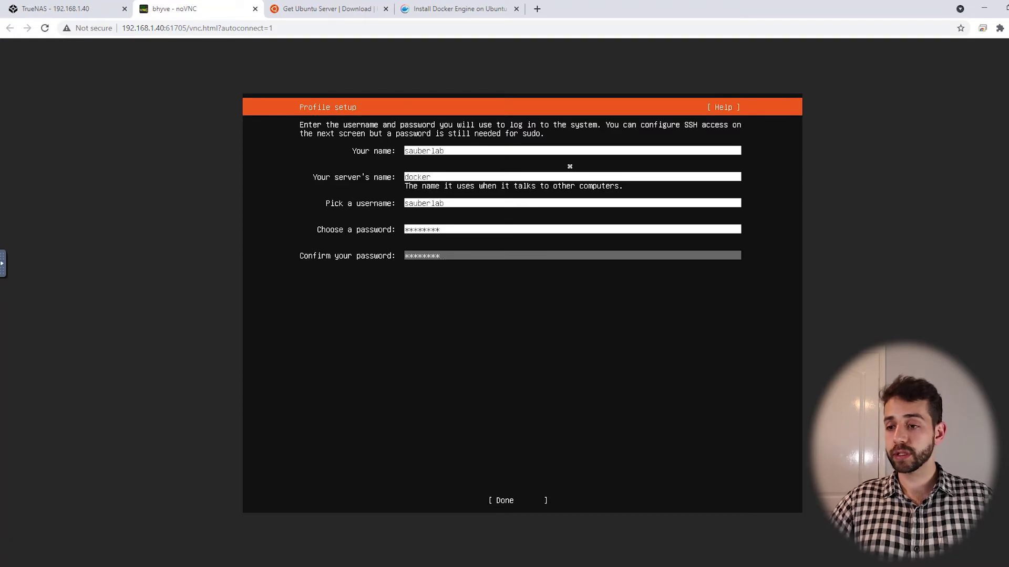
{"action": "key", "text": "Tab"}
{"action": "key", "text": "Return"}
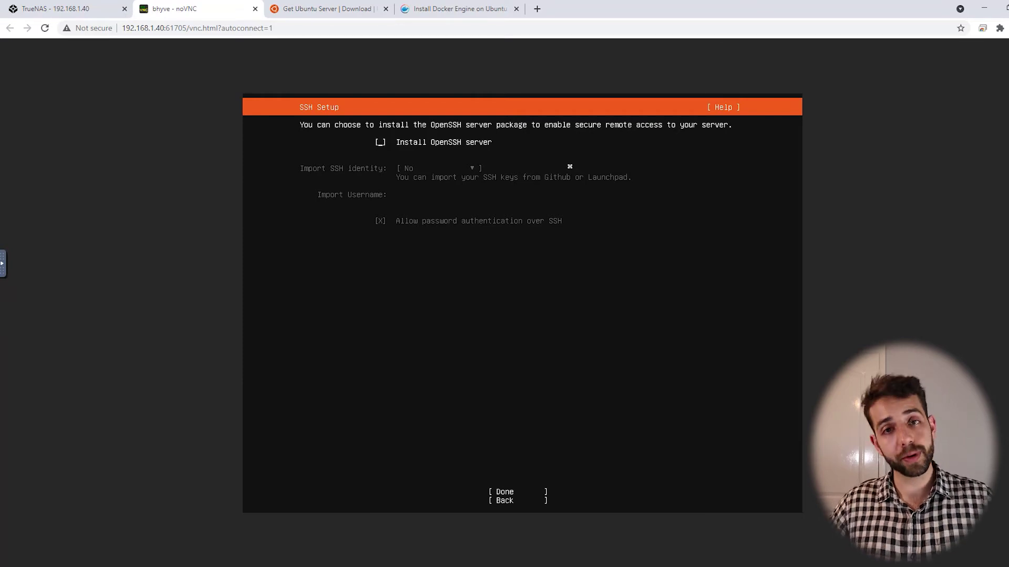
Tick Install OpenSSH server, leave SSH identity import at No, and start the installation.
{"action": "key", "text": "space"}
{"action": "key", "text": "Tab"}
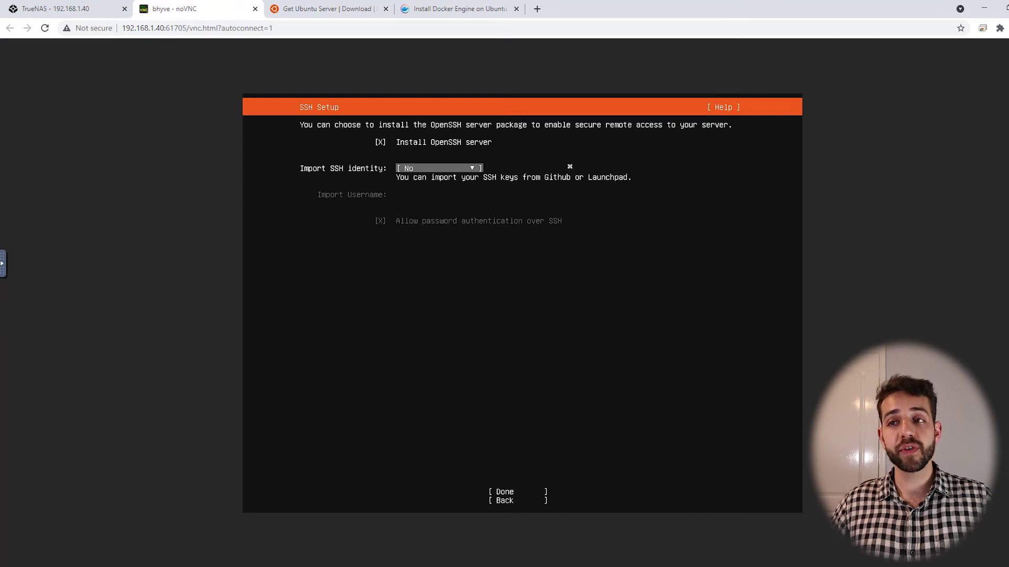
{"action": "key", "text": "Tab"}
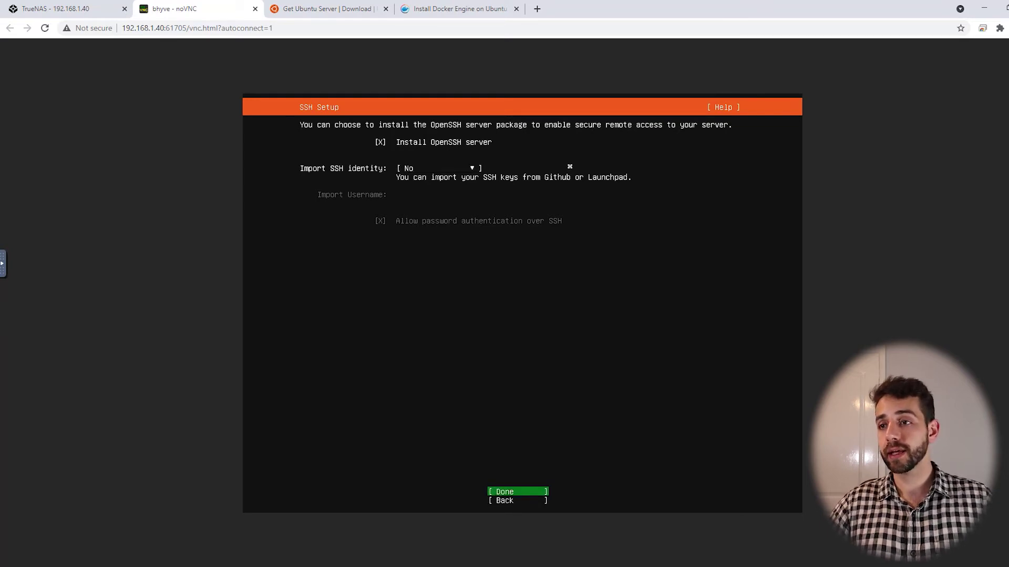
{"action": "key", "text": "Return"}
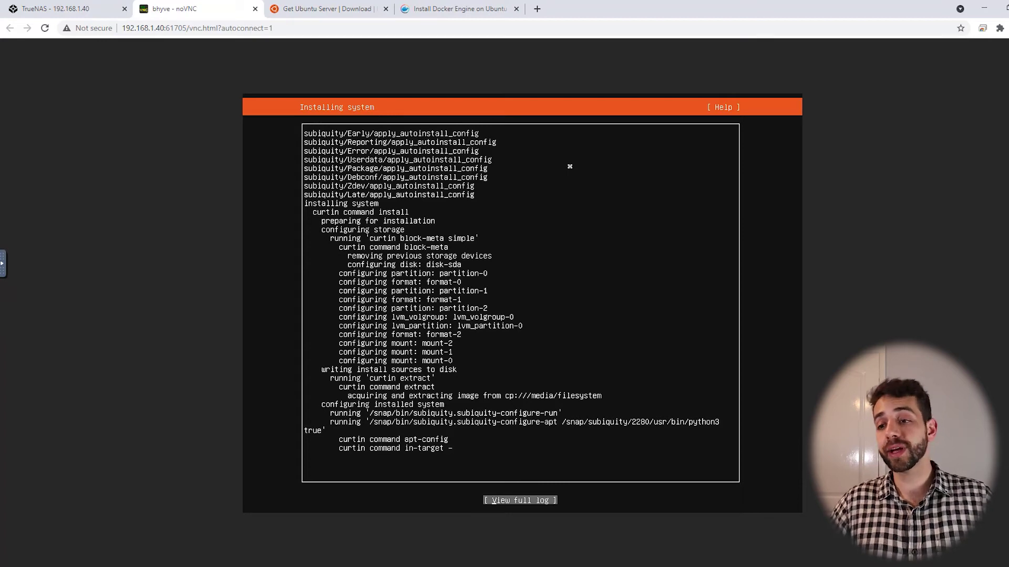
View the full installer log, scroll through it, and close it.
{"action": "key", "text": "Return"}
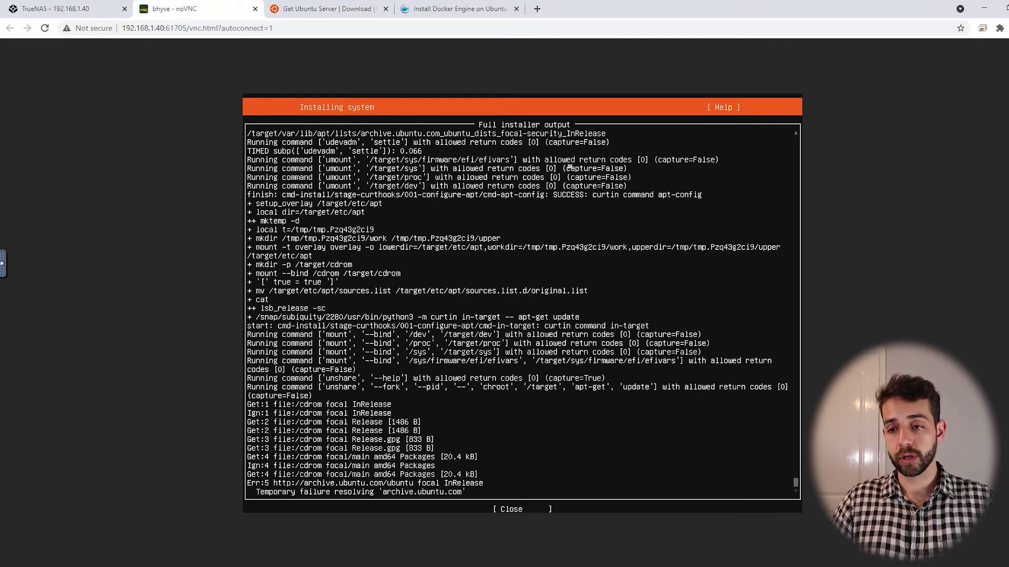
{"action": "scroll", "coordinate": [569, 167], "scroll_direction": "up", "scroll_amount": 5}
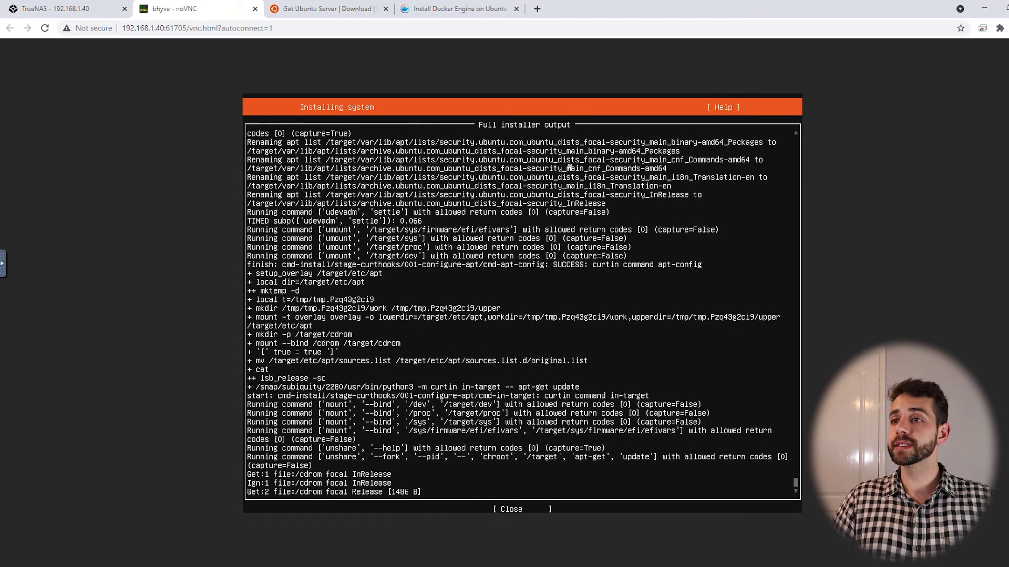
{"action": "scroll", "coordinate": [570, 167], "scroll_direction": "up", "scroll_amount": 5}
{"action": "scroll", "coordinate": [569, 167], "scroll_direction": "down", "scroll_amount": 10}
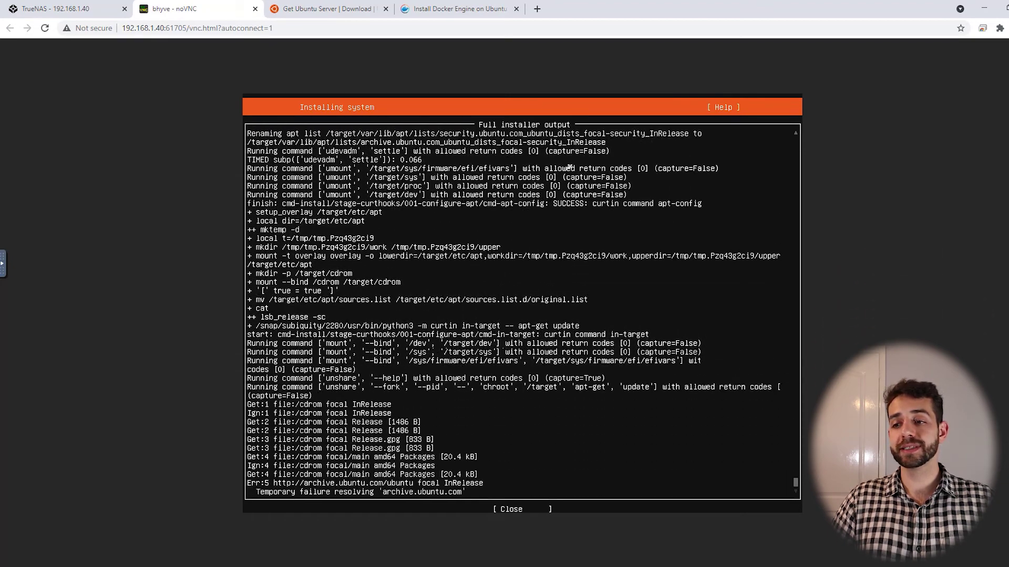
{"action": "key", "text": "Return"}
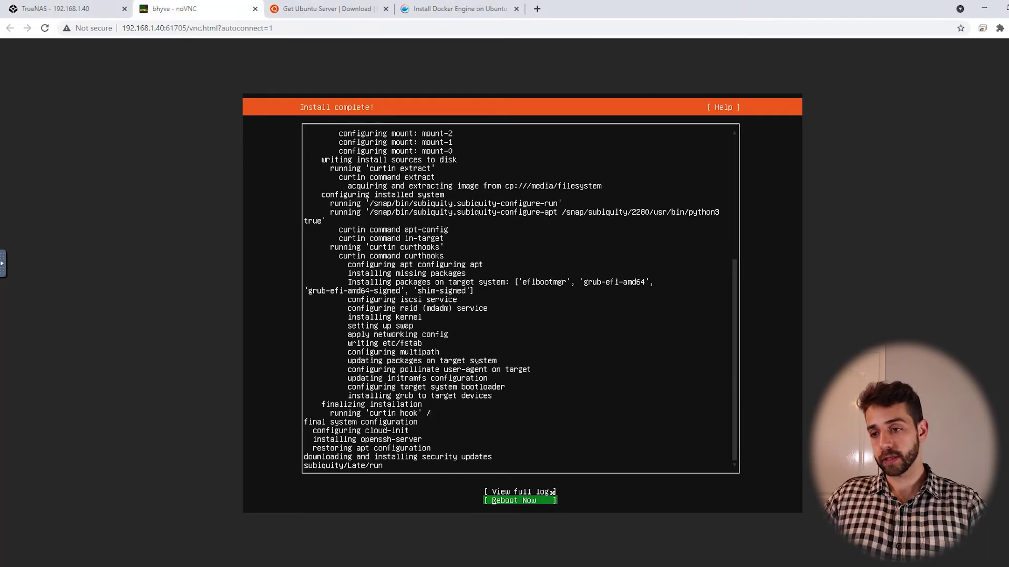
Reboot the VM and continue past the remove-installation-medium prompt.
{"action": "key", "text": "Return"}
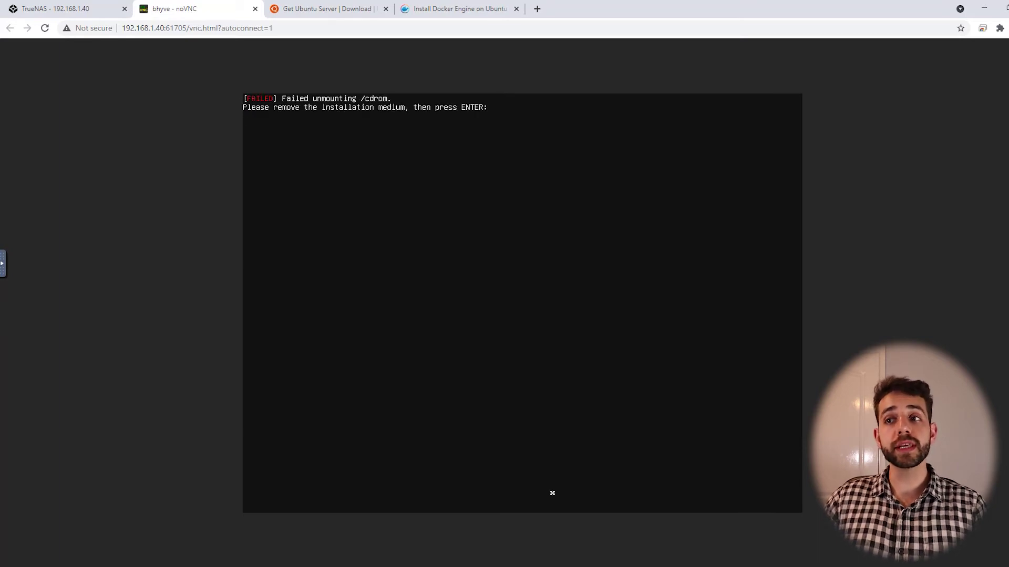
{"action": "key", "text": "Return"}
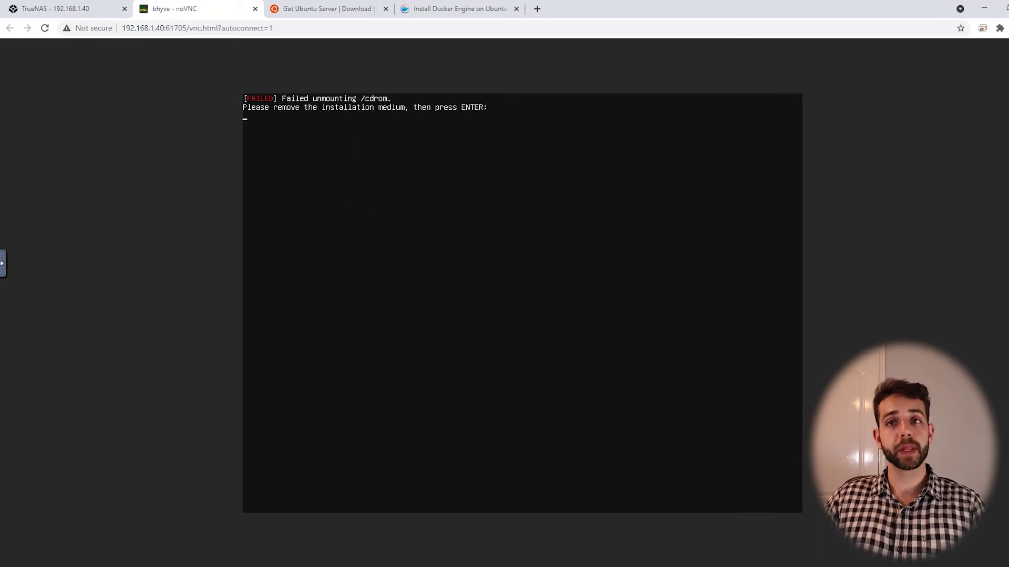
Delete the ubuntu VM's CDROM device from its device list in TrueNAS.
{"action": "left_click", "coordinate": [77, 8]}
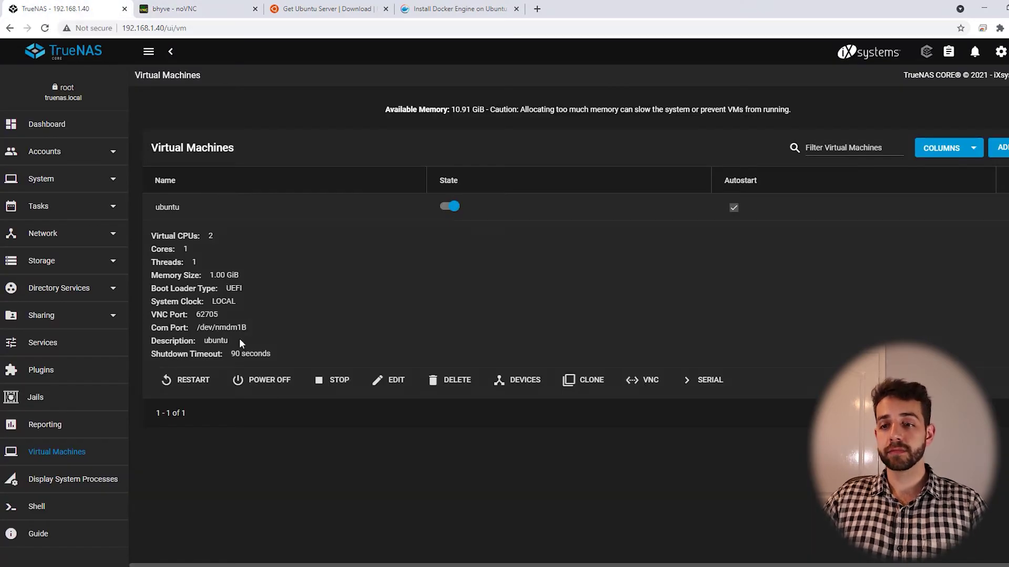
{"action": "left_click", "coordinate": [515, 381]}
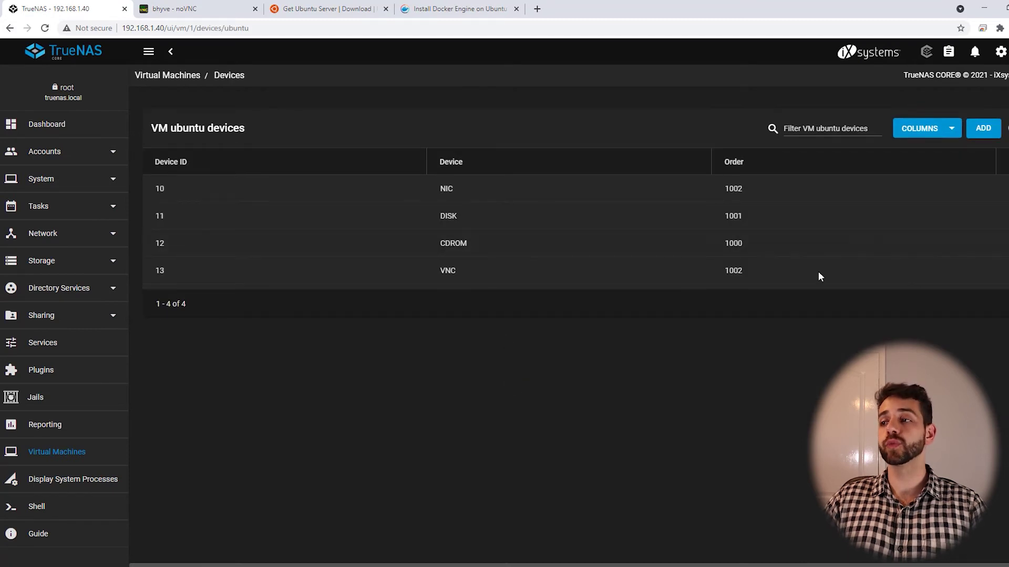
{"action": "left_click", "coordinate": [999, 269]}
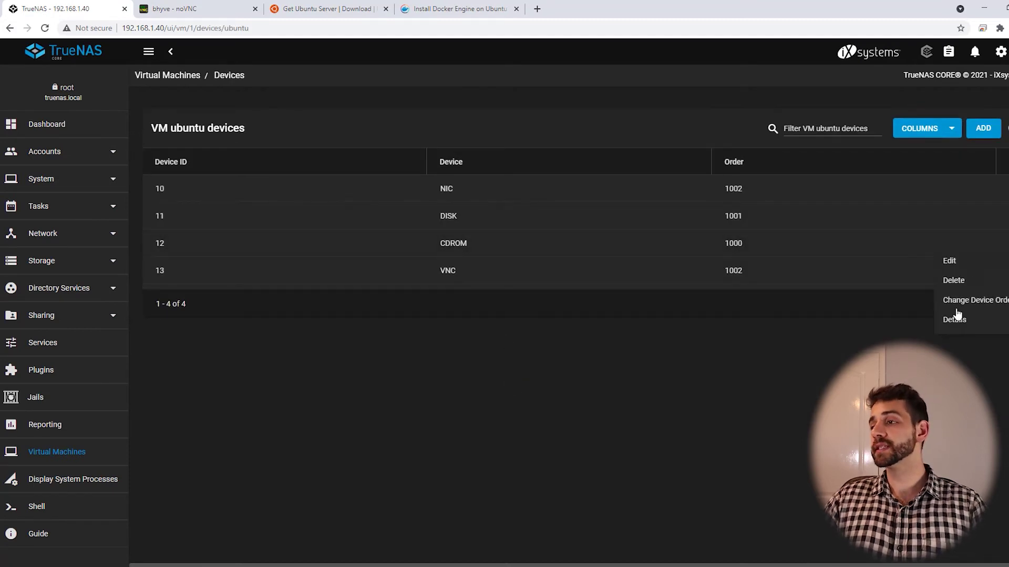
{"action": "left_click", "coordinate": [966, 282]}
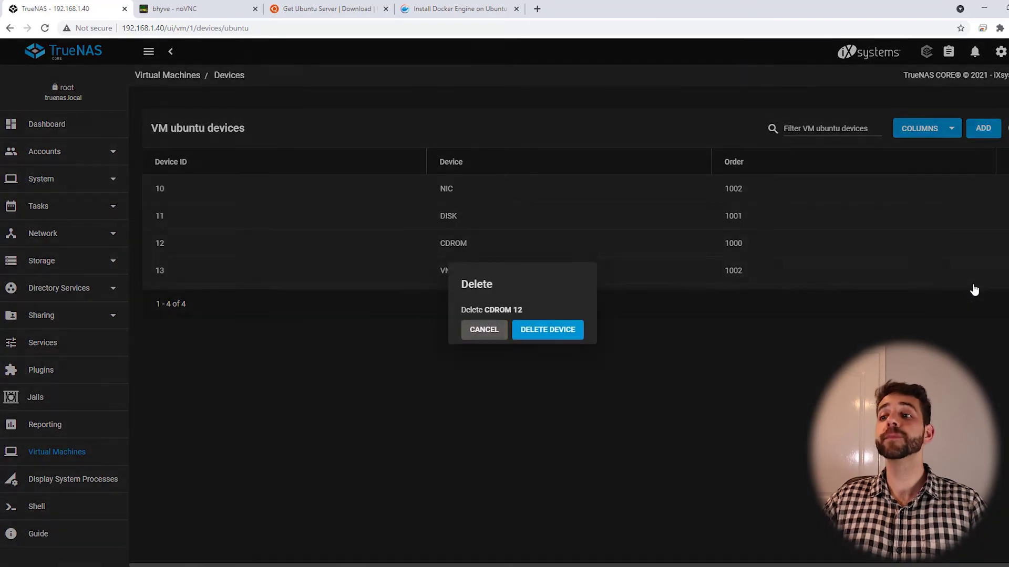
{"action": "left_click", "coordinate": [572, 332]}
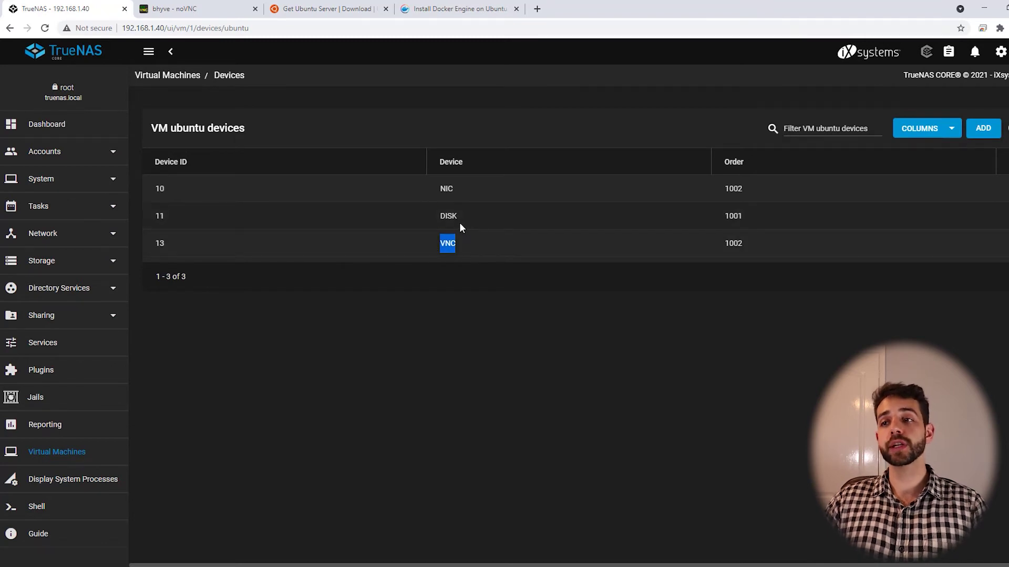
Return to the Virtual Machines list and expand the ubuntu VM's details.
{"action": "double_click", "coordinate": [446, 188]}
{"action": "left_click", "coordinate": [170, 51]}
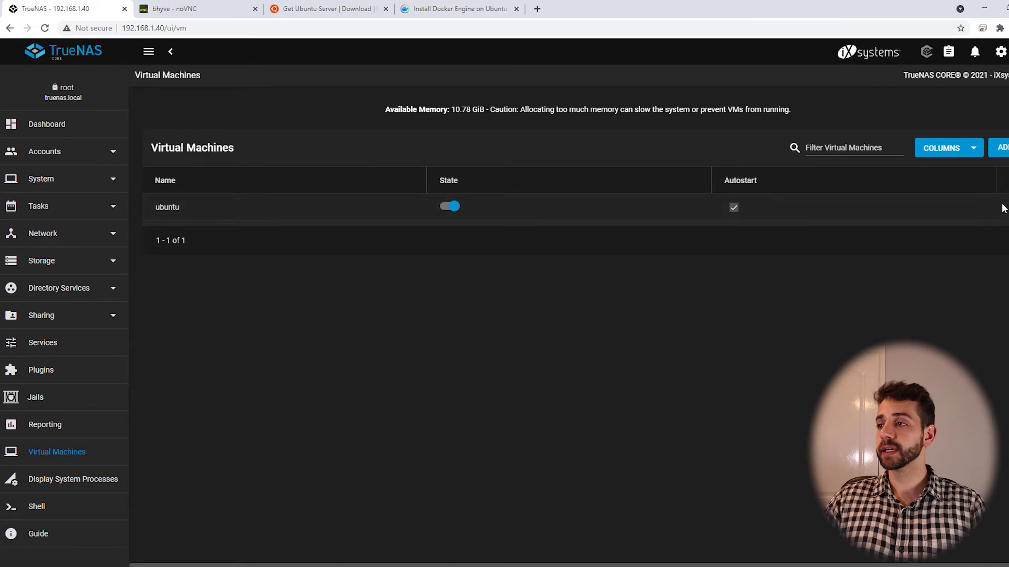
{"action": "left_click", "coordinate": [1003, 209]}
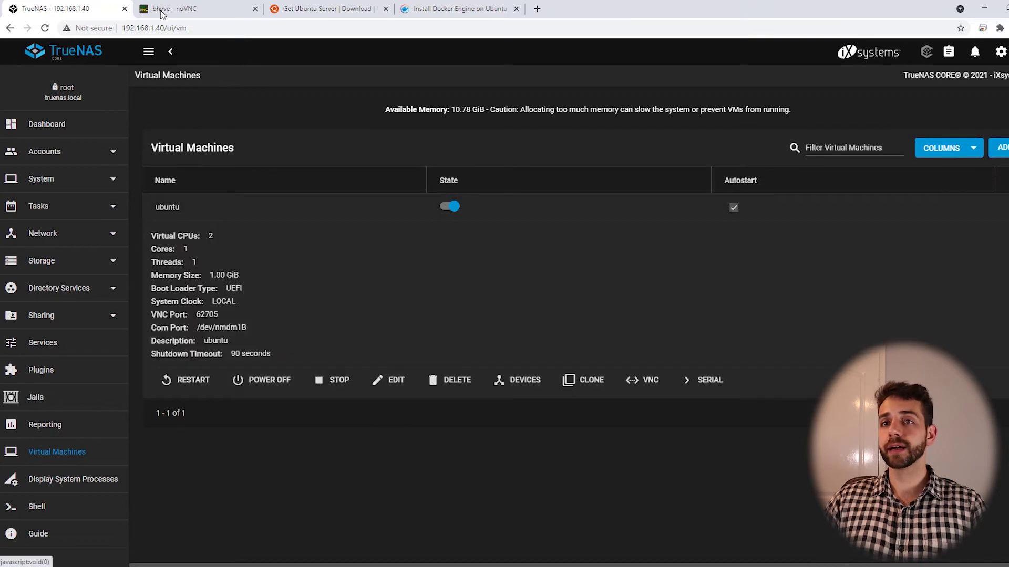
Close the stale console, open a fresh VNC console to the ubuntu VM, and enter the login username.
{"action": "left_click", "coordinate": [162, 12]}
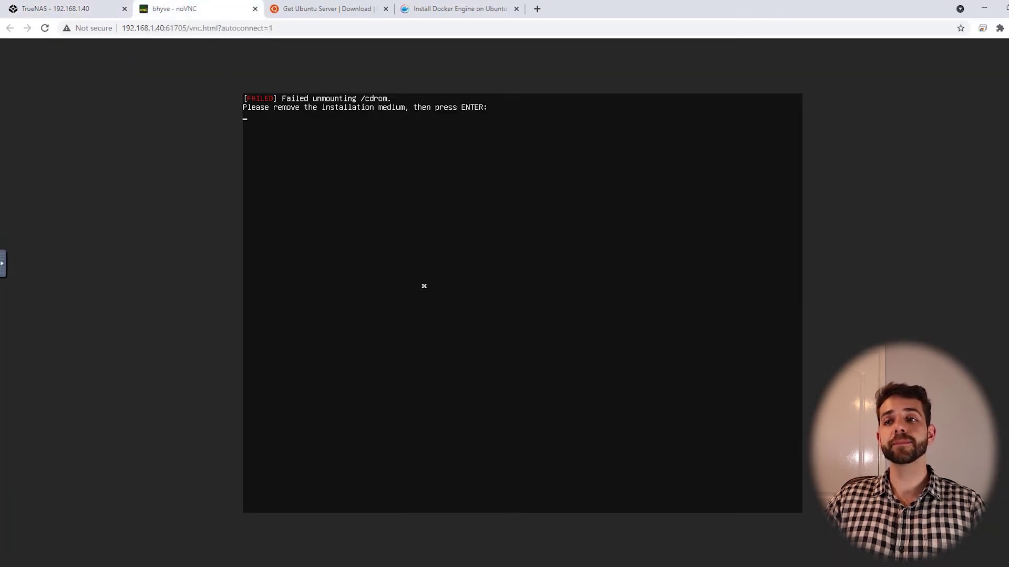
{"action": "key", "text": "Return"}
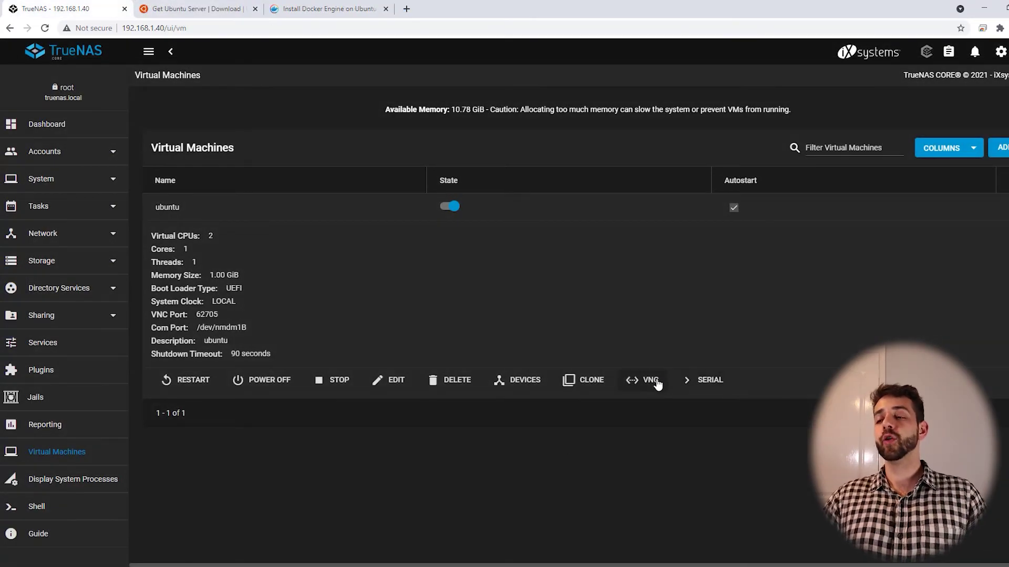
{"action": "left_click", "coordinate": [649, 390]}
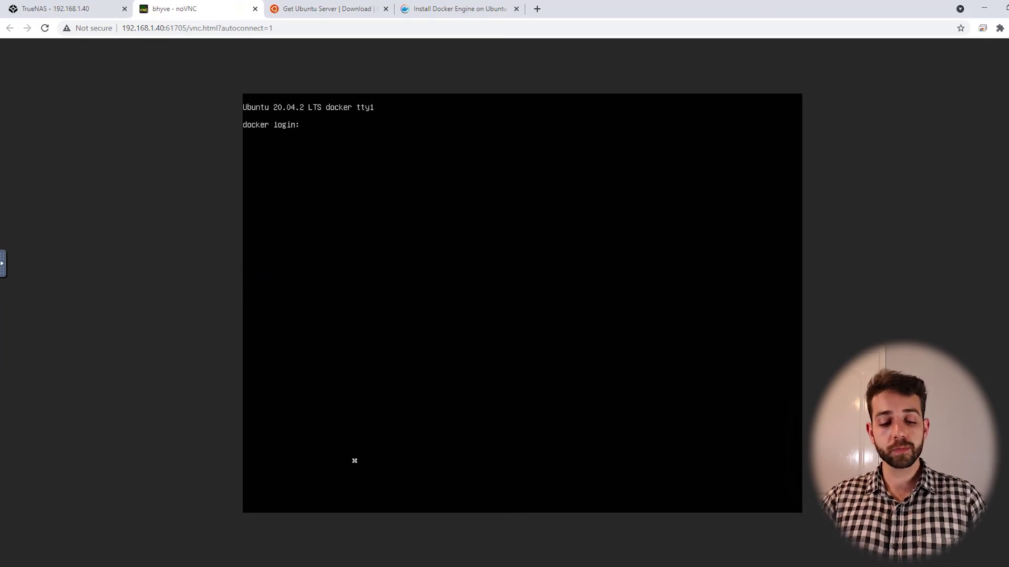
{"action": "type", "text": "sauberlab"}
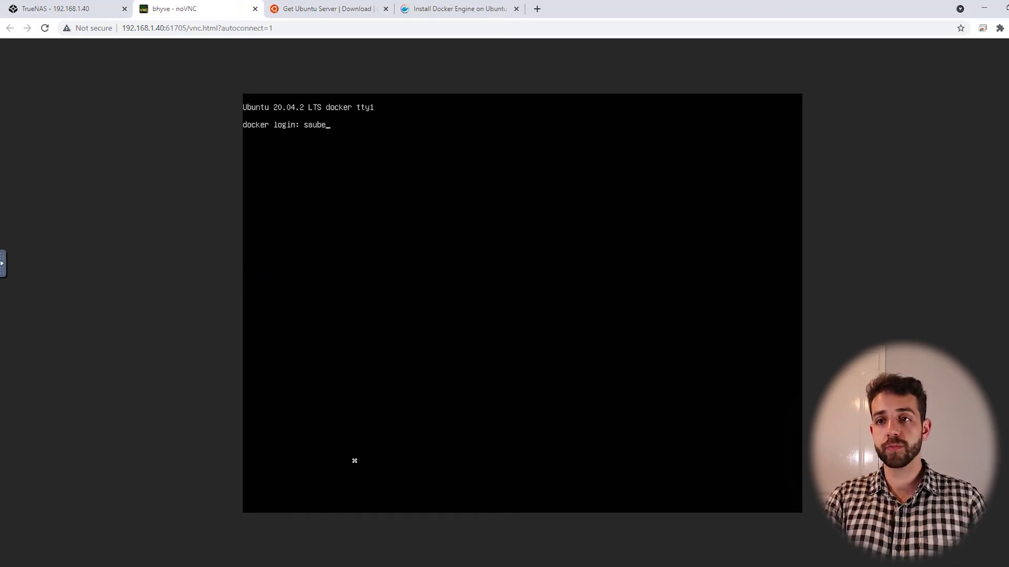
{"action": "key", "text": "Return"}
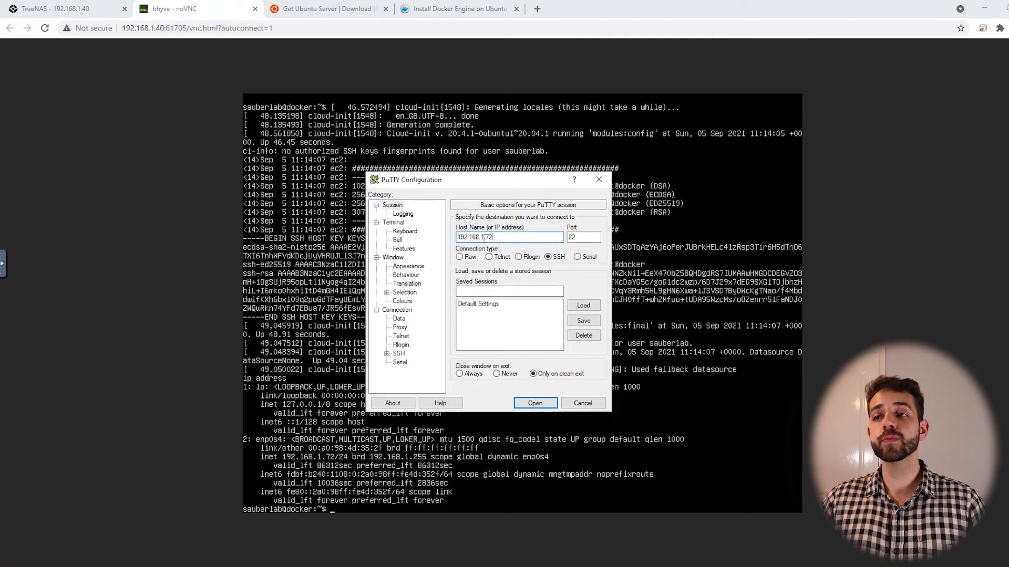
SSH into 192.168.1.72 with PuTTY, trust the host key, log in, and maximize the terminal.
{"action": "left_click", "coordinate": [533, 404]}
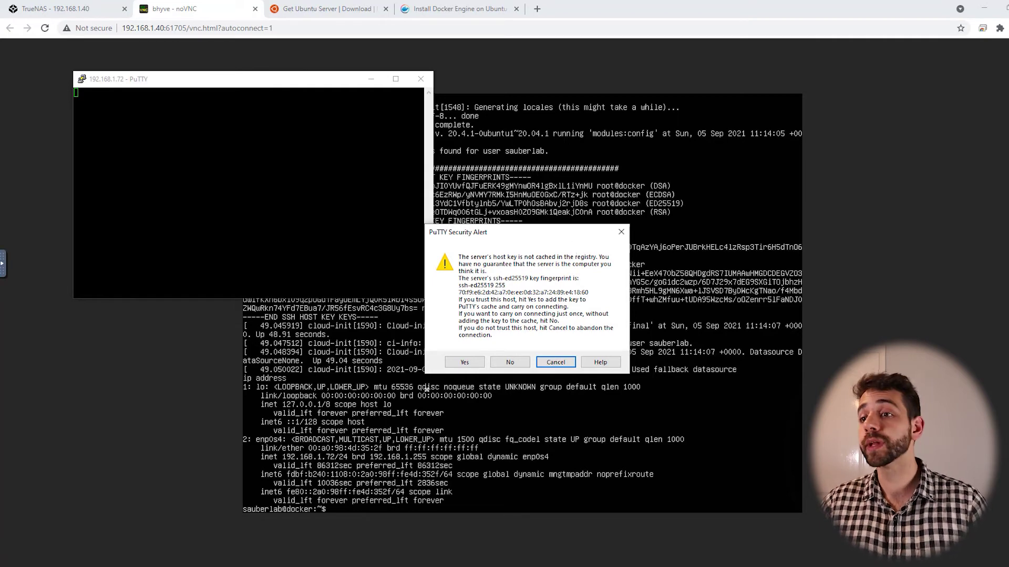
{"action": "left_click", "coordinate": [463, 362]}
{"action": "left_click_drag", "start_coordinate": [195, 88], "coordinate": [433, 187]}
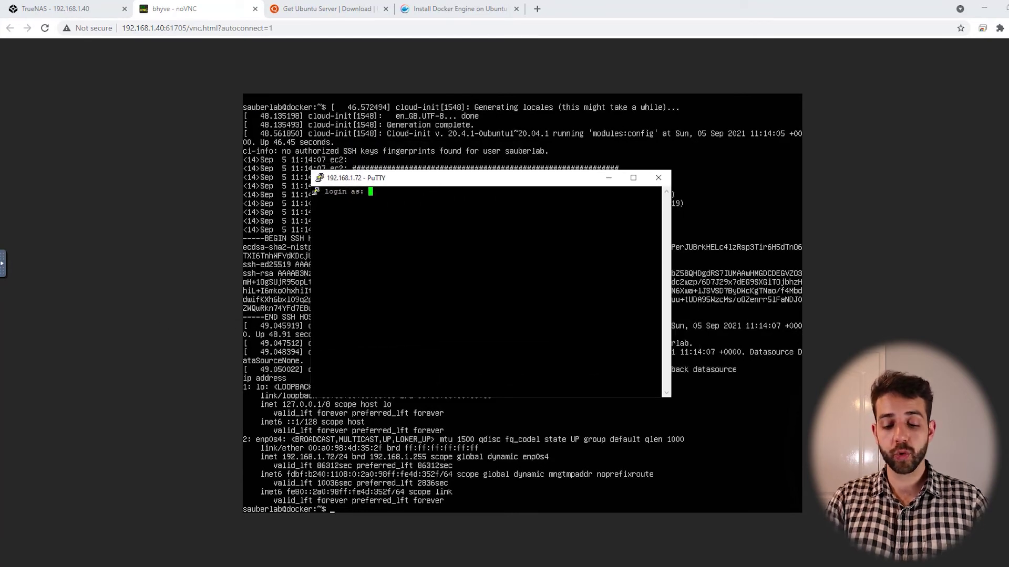
{"action": "type", "text": "sauberlab"}
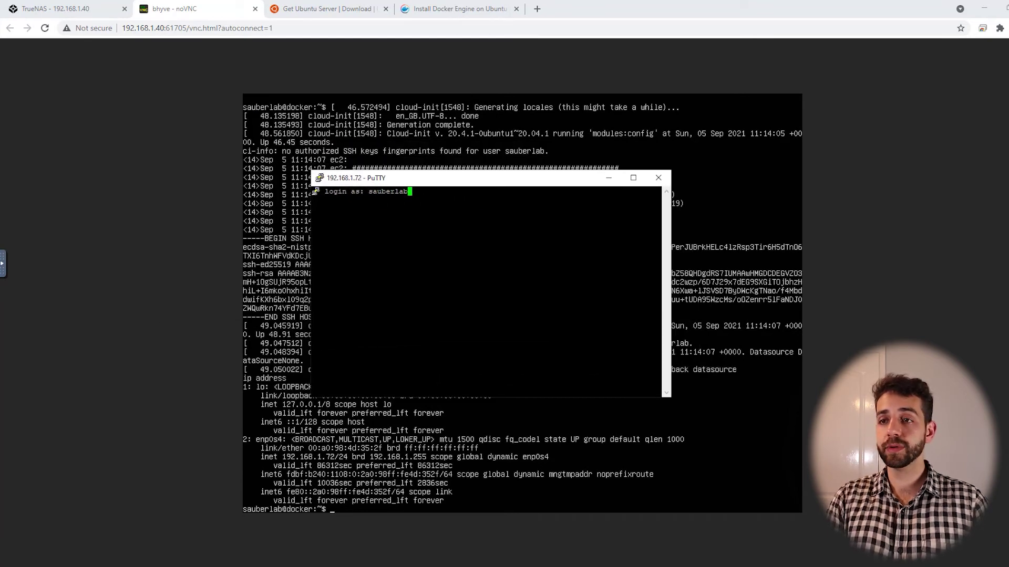
{"action": "key", "text": "Return"}
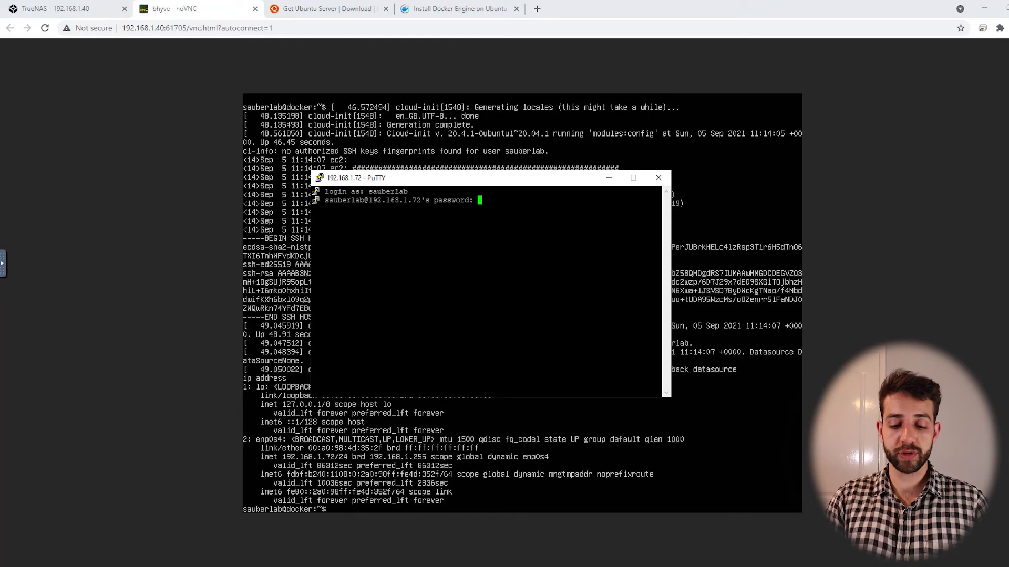
{"action": "key", "text": "Return"}
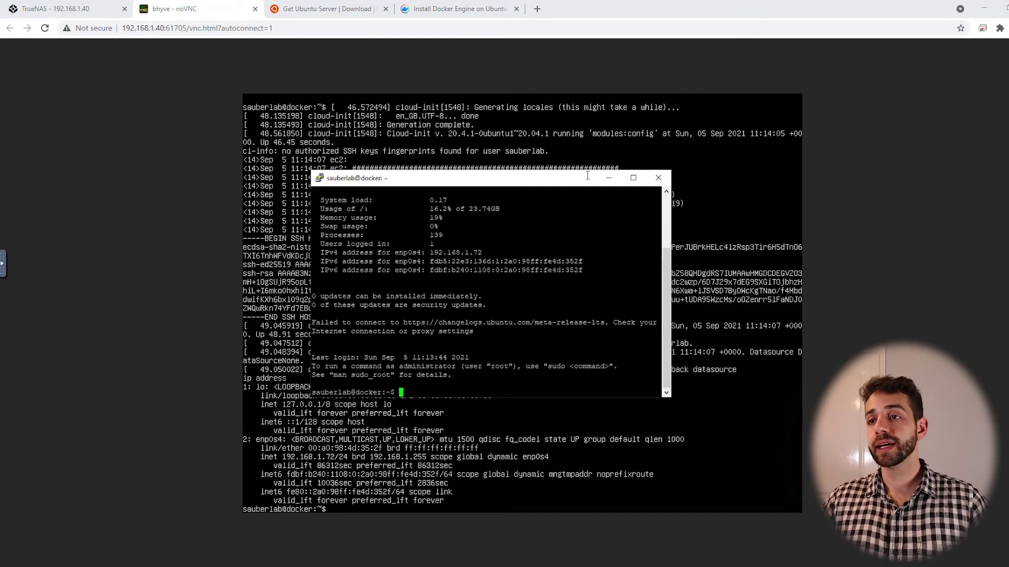
{"action": "double_click", "coordinate": [524, 179]}
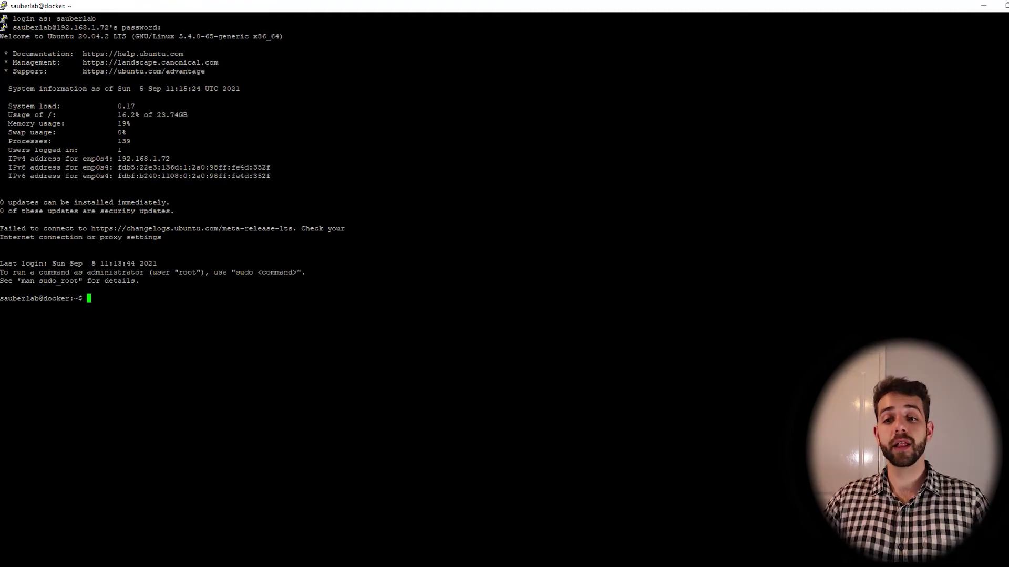
In the Install Docker Engine on Ubuntu guide, copy 'sudo apt-get update' from Set up the repository.
{"action": "mouse_move", "coordinate": [143, 566]}
{"action": "left_click", "coordinate": [144, 531]}
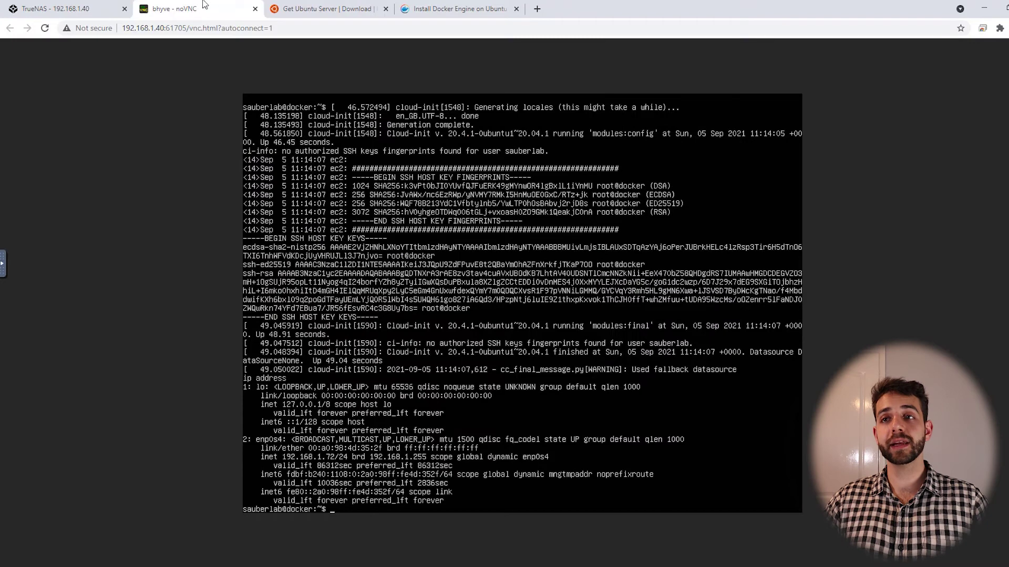
{"action": "left_click", "coordinate": [457, 8]}
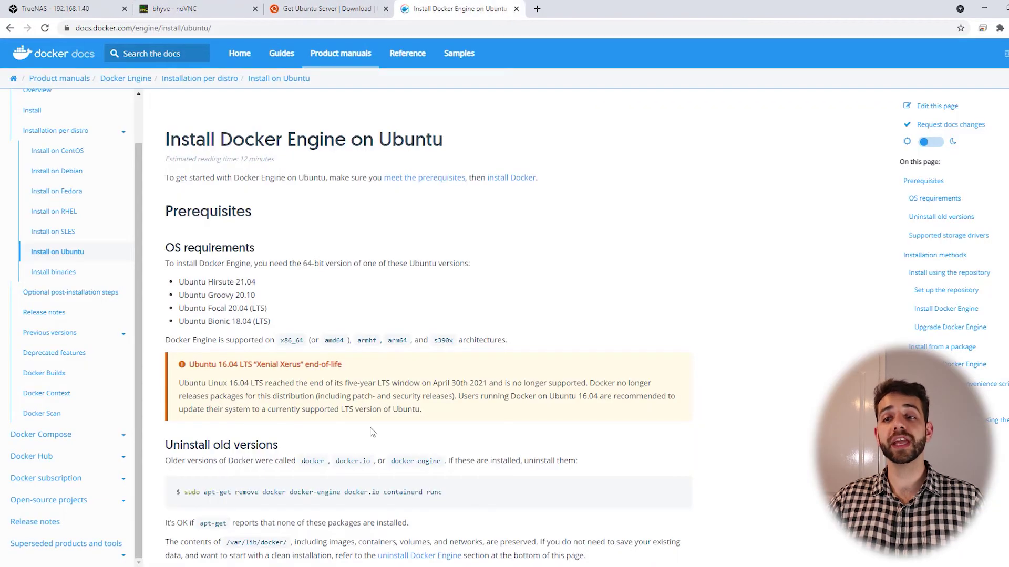
{"action": "left_click_drag", "start_coordinate": [169, 135], "coordinate": [543, 137]}
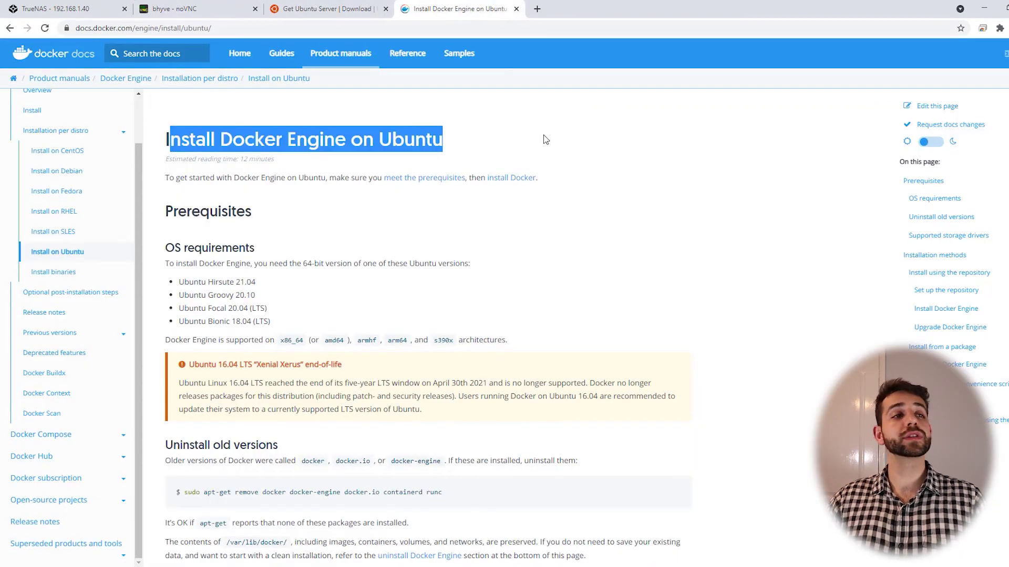
{"action": "scroll", "coordinate": [545, 148], "scroll_direction": "down", "scroll_amount": 4}
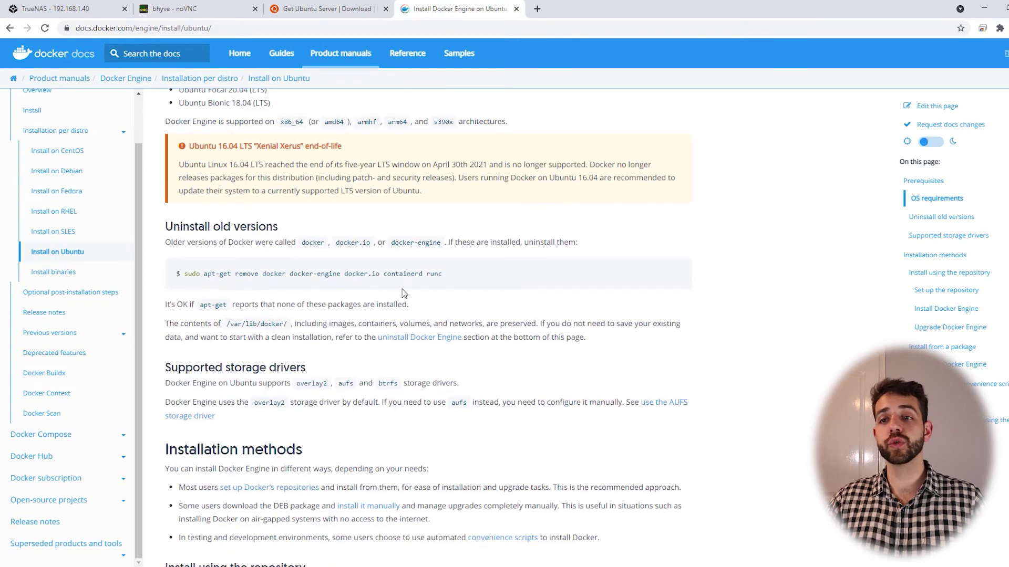
{"action": "scroll", "coordinate": [406, 293], "scroll_direction": "down", "scroll_amount": 1}
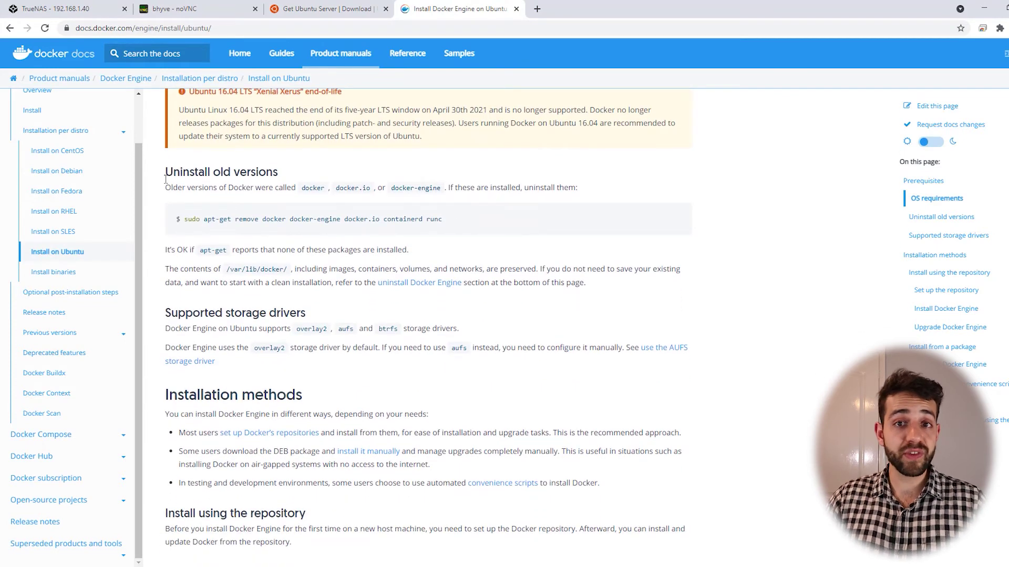
{"action": "scroll", "coordinate": [240, 311], "scroll_direction": "down", "scroll_amount": 6}
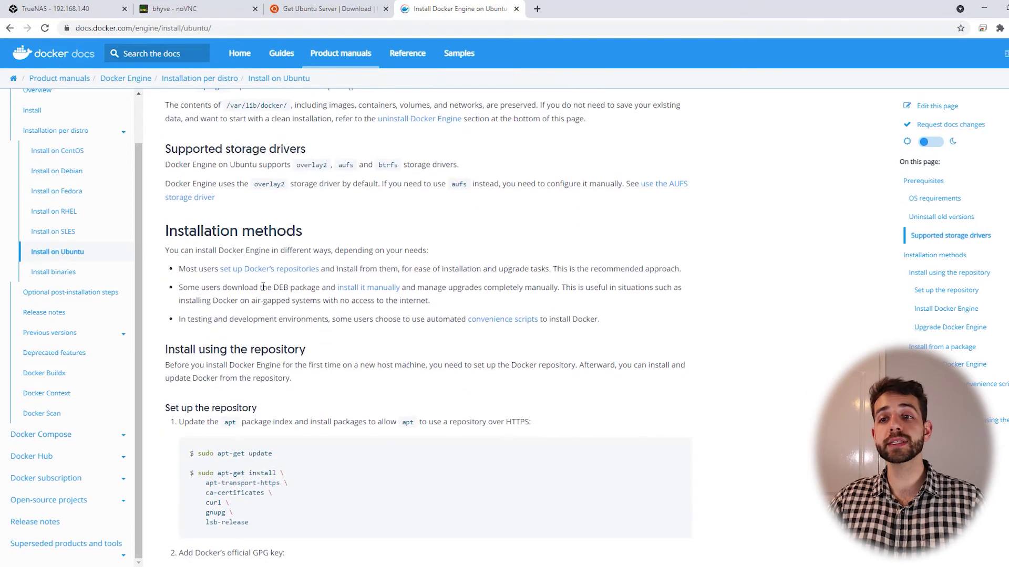
{"action": "left_click_drag", "start_coordinate": [279, 290], "coordinate": [197, 290]}
{"action": "key", "text": "ctrl+c"}
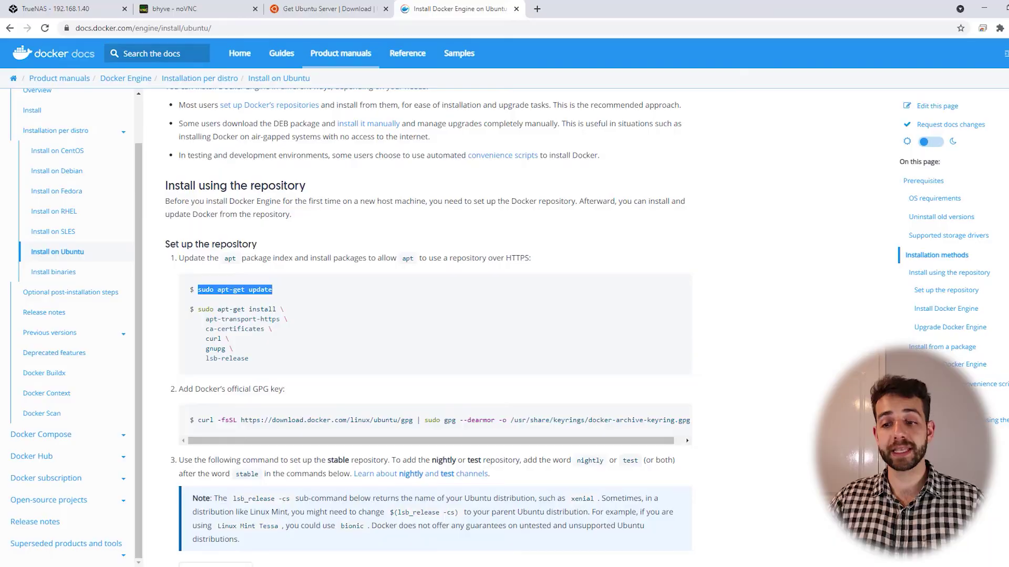
{"action": "key", "text": "alt+Tab"}
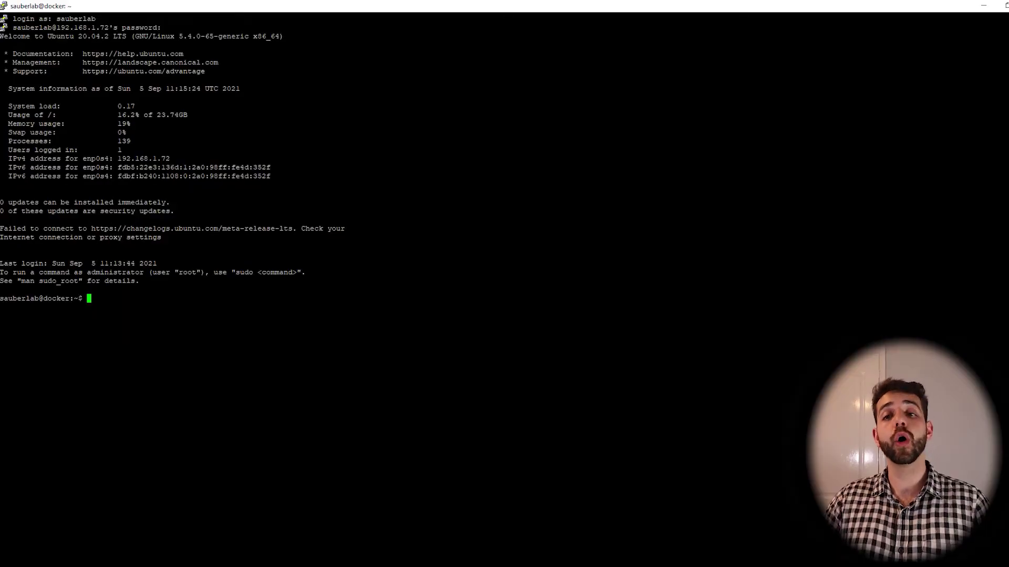
Run 'sudo apt-get update' in PuTTY, entering the account password.
{"action": "key", "text": "shift+Insert"}
{"action": "key", "text": "Return"}
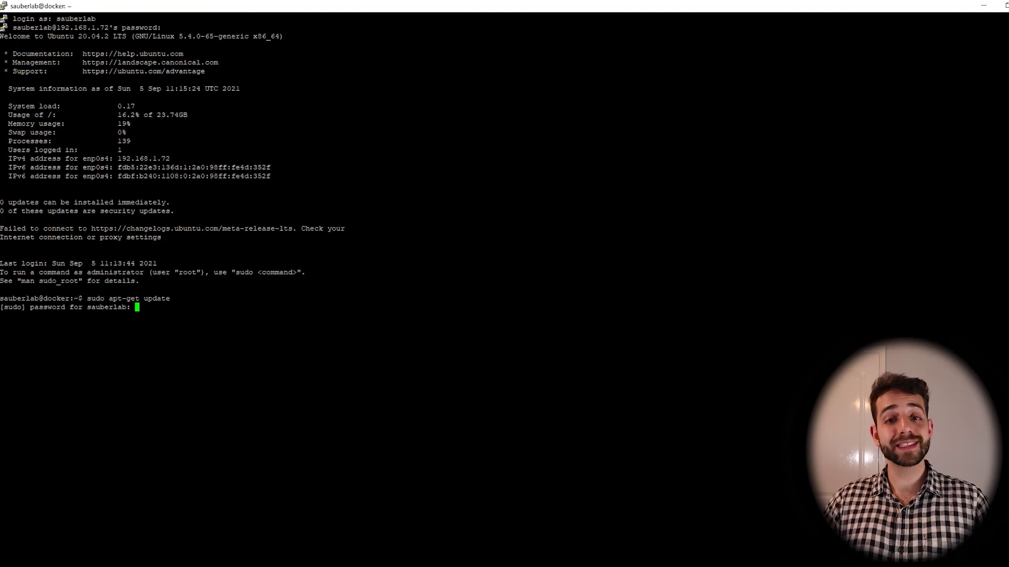
{"action": "key", "text": "Return"}
Review the prerequisite packages apt-transport-https and ca-certificates in the Docker guide.
{"action": "mouse_move", "coordinate": [114, 536]}
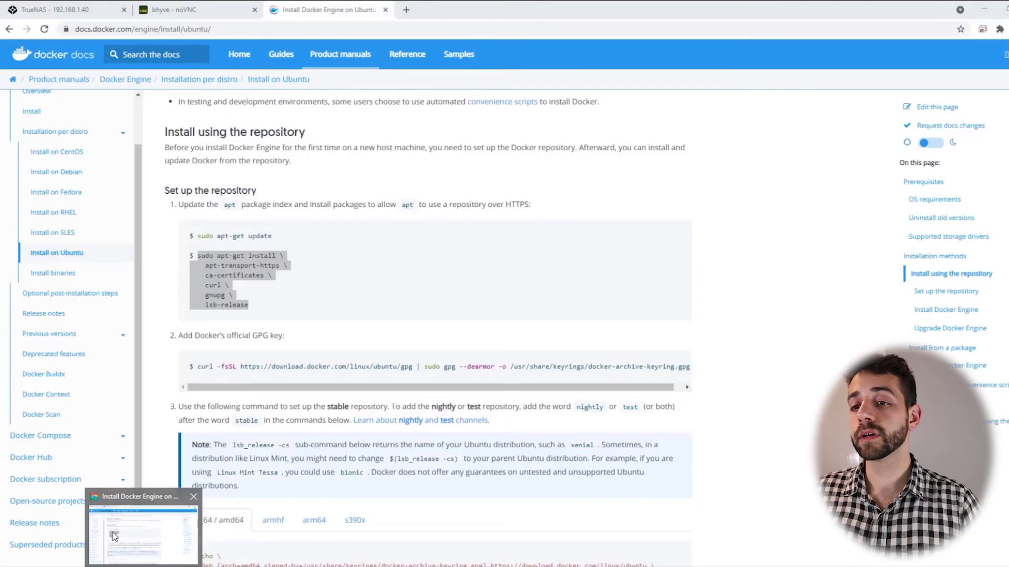
{"action": "left_click", "coordinate": [114, 536]}
{"action": "left_click", "coordinate": [316, 268]}
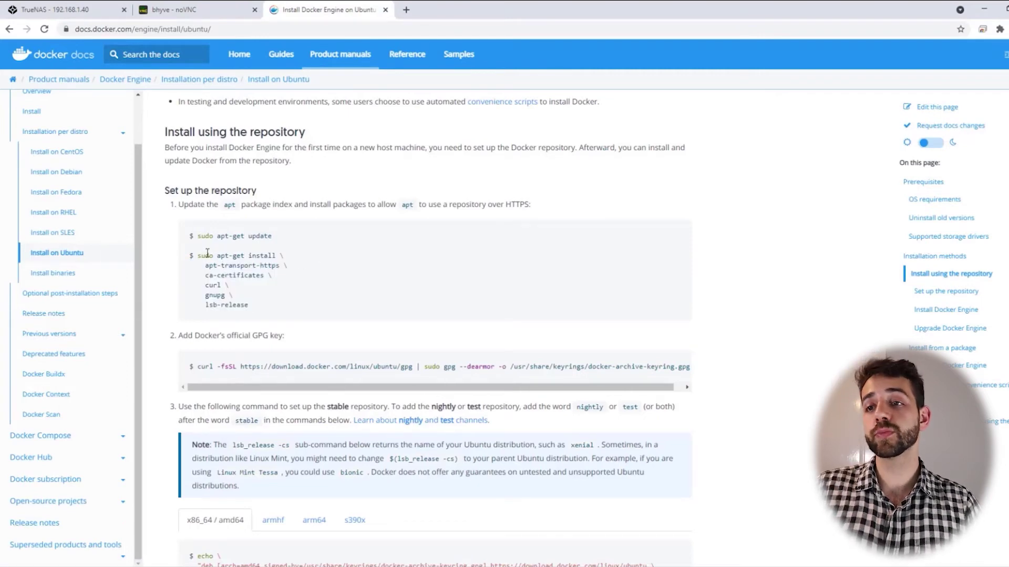
{"action": "left_click_drag", "start_coordinate": [209, 265], "coordinate": [281, 264]}
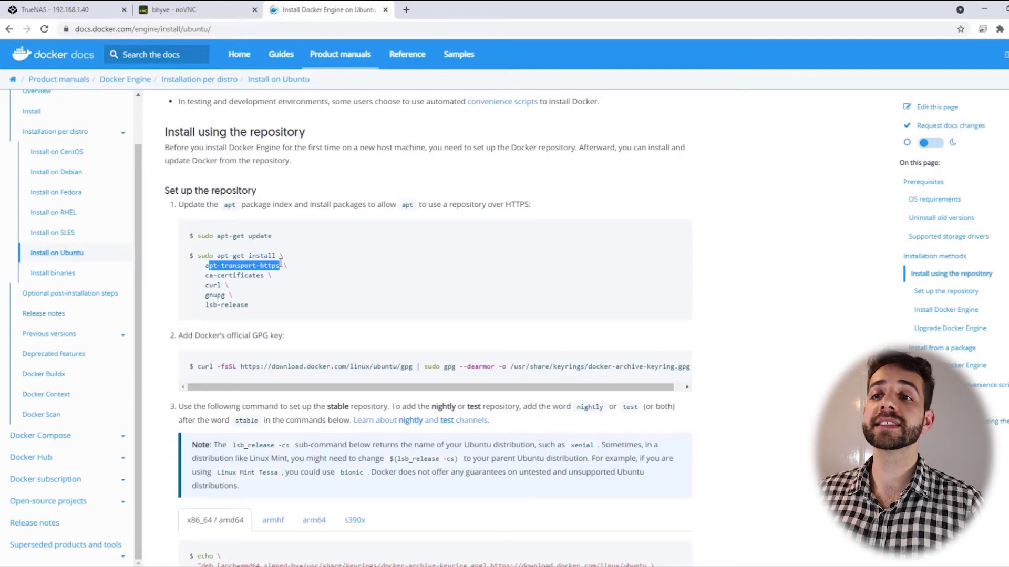
{"action": "left_click_drag", "start_coordinate": [206, 275], "coordinate": [222, 294]}
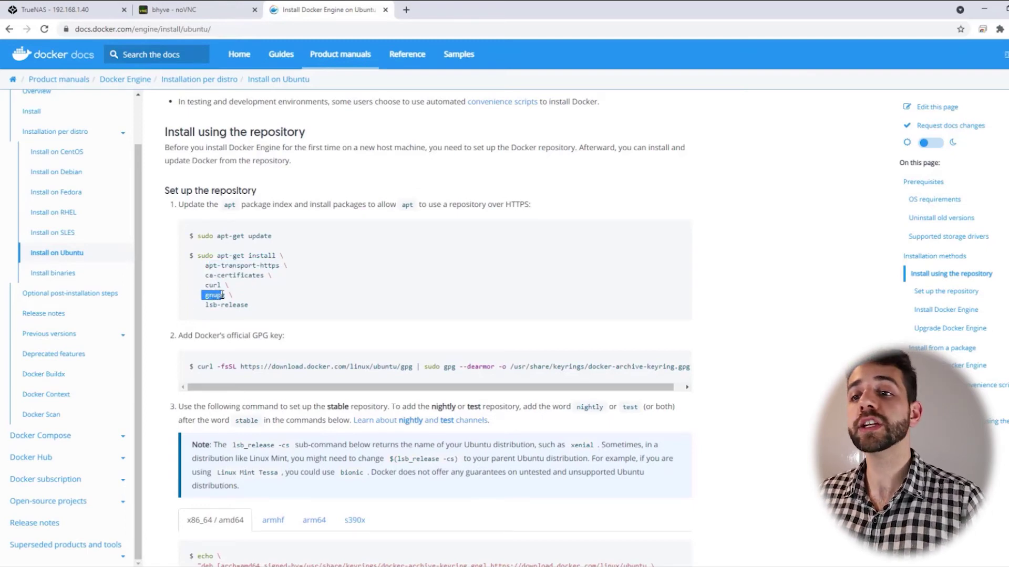
{"action": "left_click", "coordinate": [204, 245]}
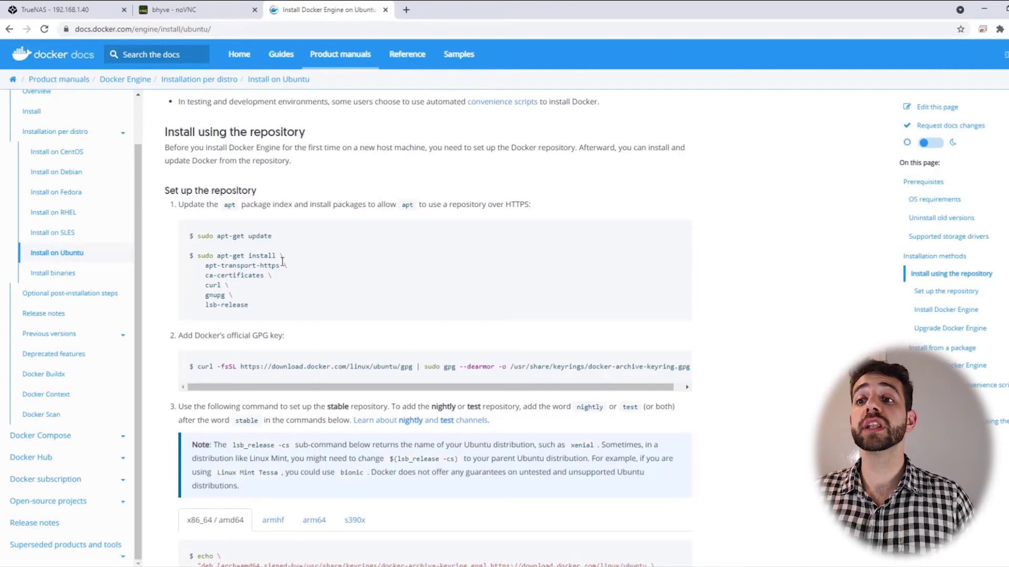
{"action": "left_click_drag", "start_coordinate": [212, 266], "coordinate": [282, 266]}
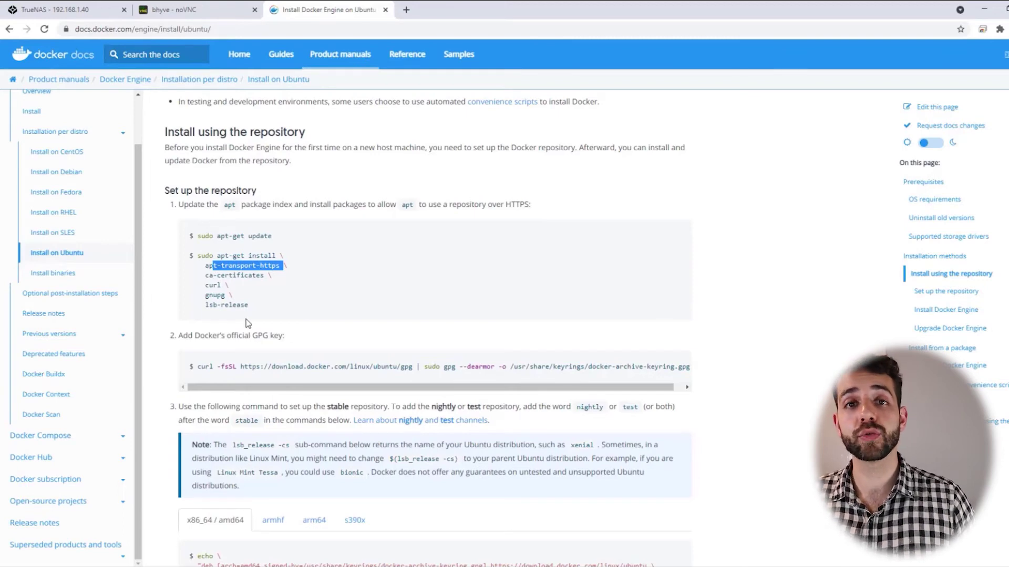
Copy the curl command for Docker's GPG key and run it in the terminal.
{"action": "left_click", "coordinate": [199, 370]}
{"action": "left_click_drag", "start_coordinate": [199, 369], "coordinate": [682, 367]}
{"action": "key", "text": "ctrl+c"}
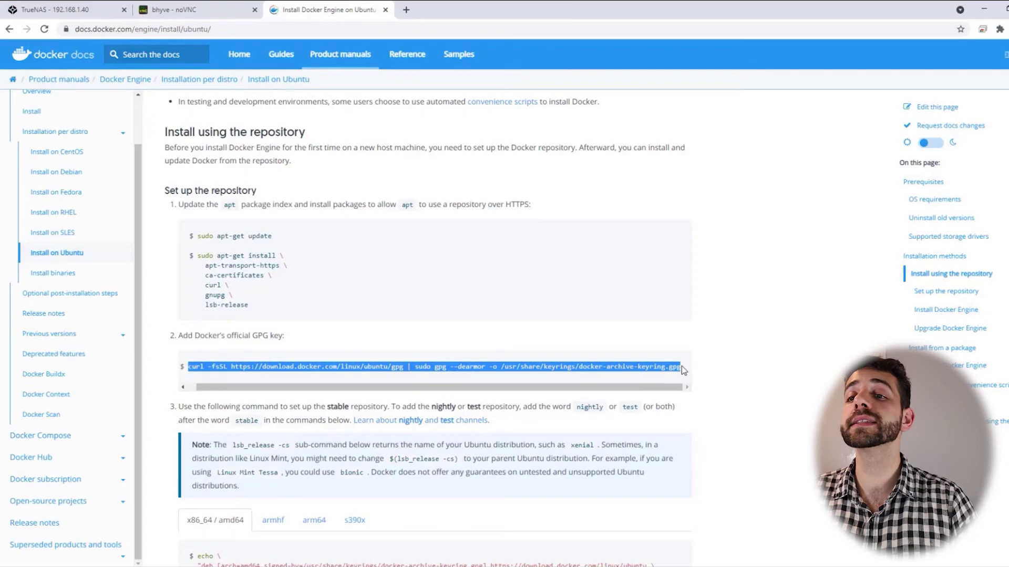
{"action": "key", "text": "alt+Tab"}
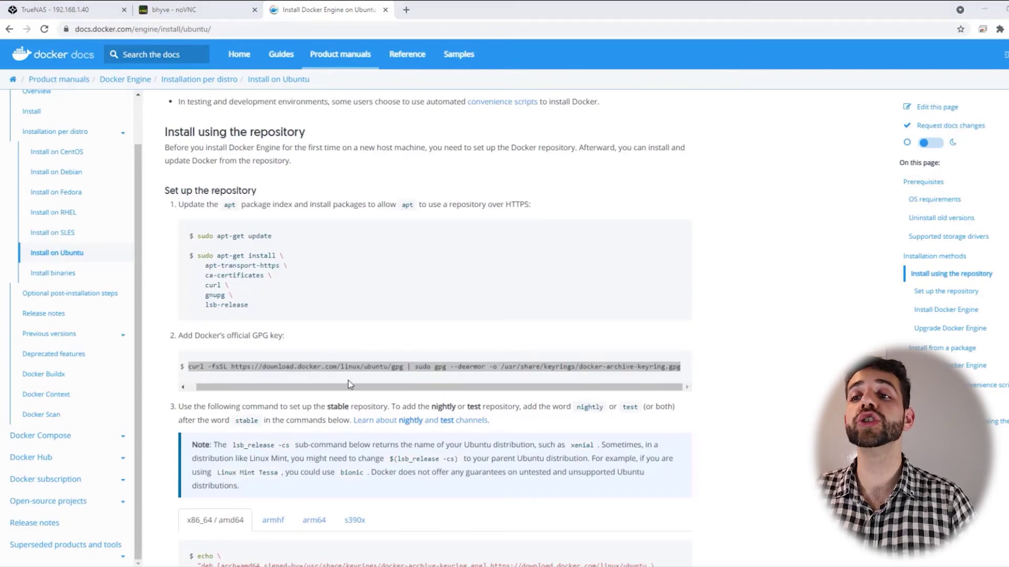
{"action": "key", "text": "shift+Insert"}
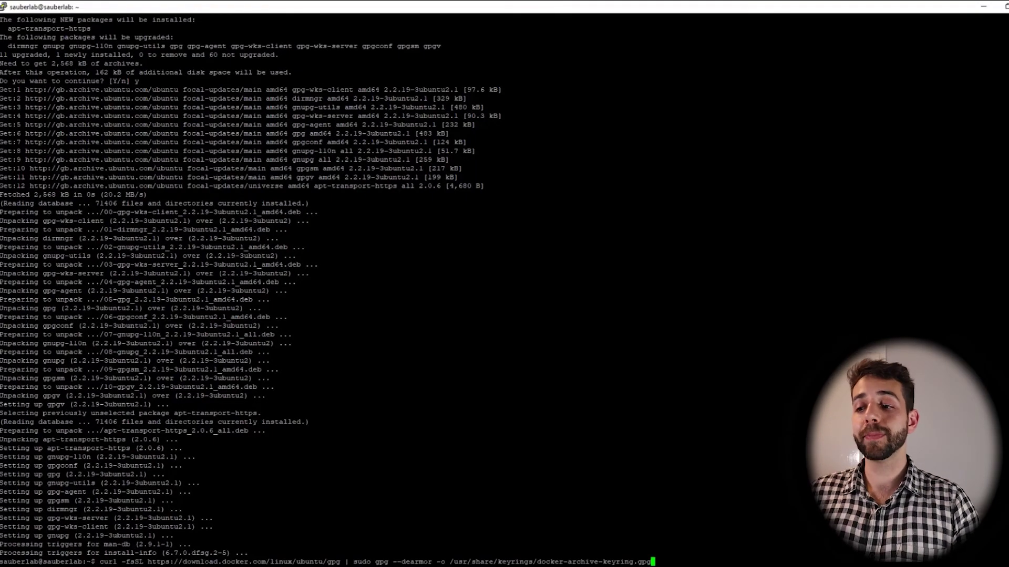
{"action": "key", "text": "Return"}
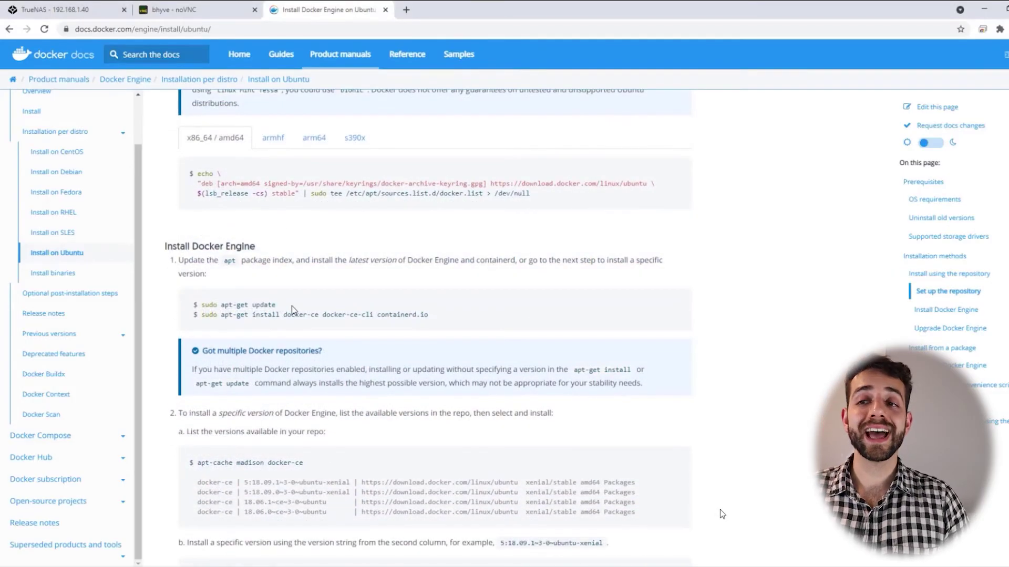
Rerun apt-get update, then run 'sudo apt-get install docker-ce docker-ce-cli containerd.io'.
{"action": "left_click_drag", "start_coordinate": [276, 305], "coordinate": [201, 306]}
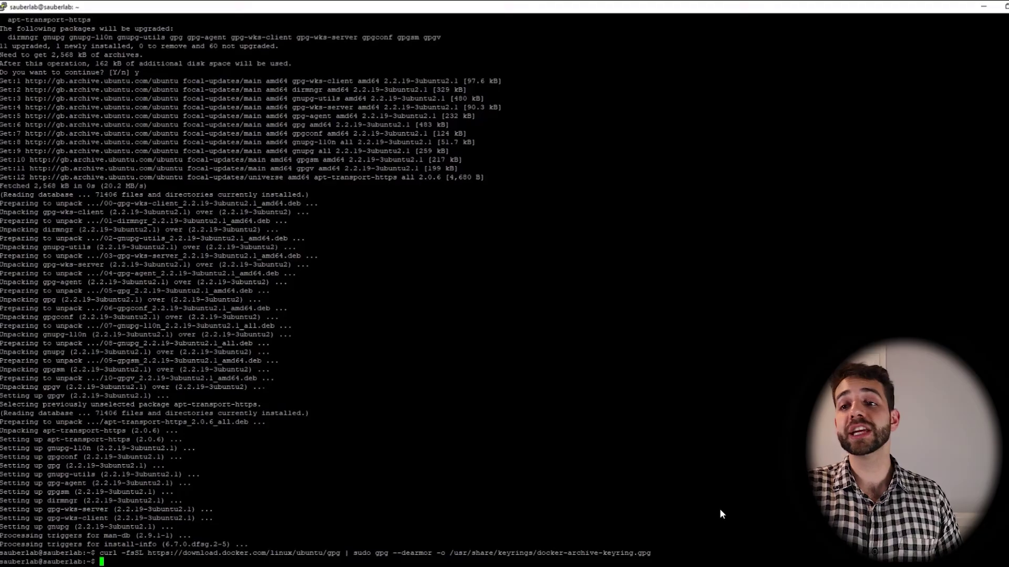
{"action": "type", "text": "apt-get update"}
{"action": "key", "text": "Return"}
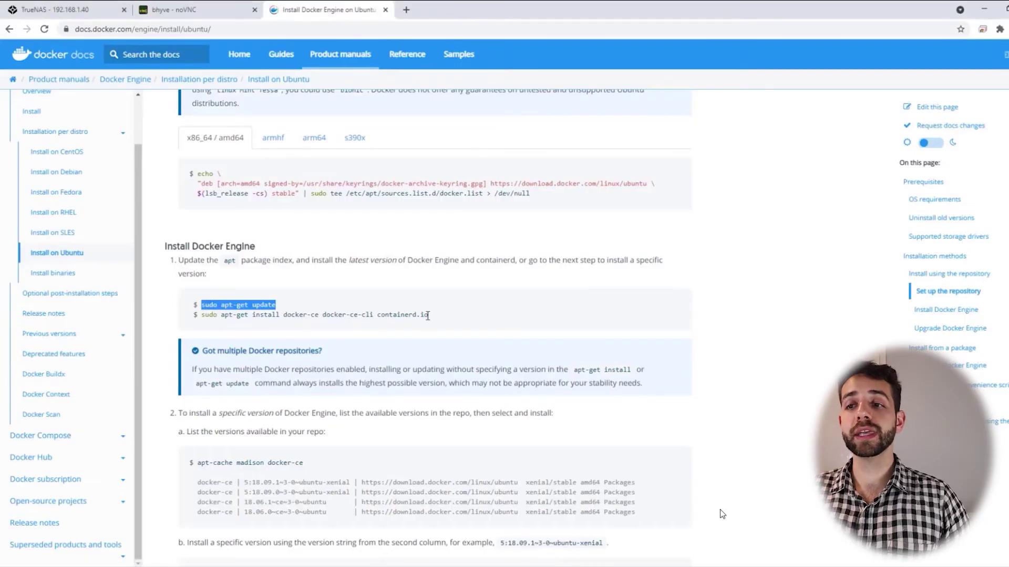
{"action": "left_click_drag", "start_coordinate": [430, 315], "coordinate": [201, 324]}
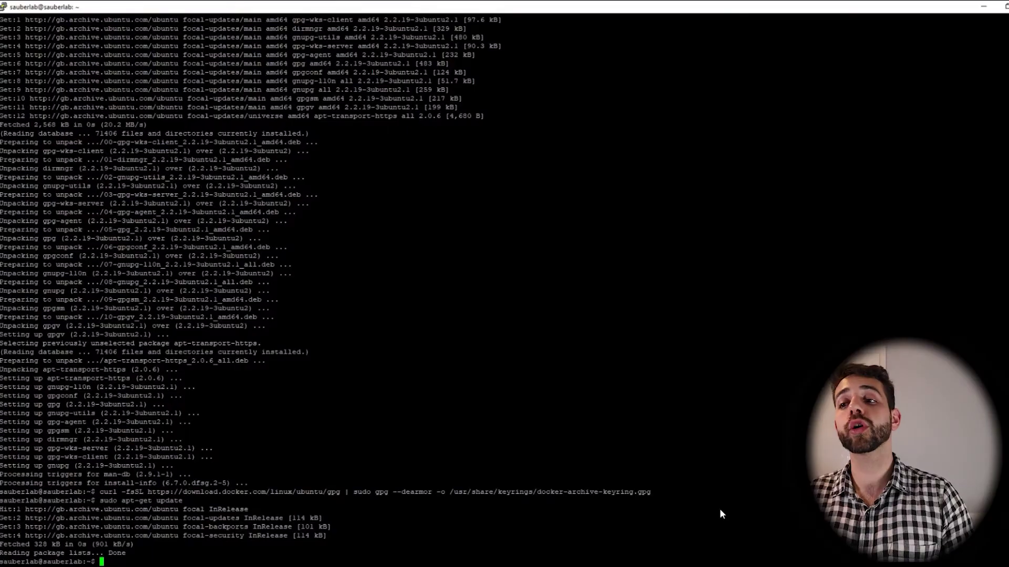
{"action": "right_click", "coordinate": [720, 508]}
{"action": "key", "text": "Return"}
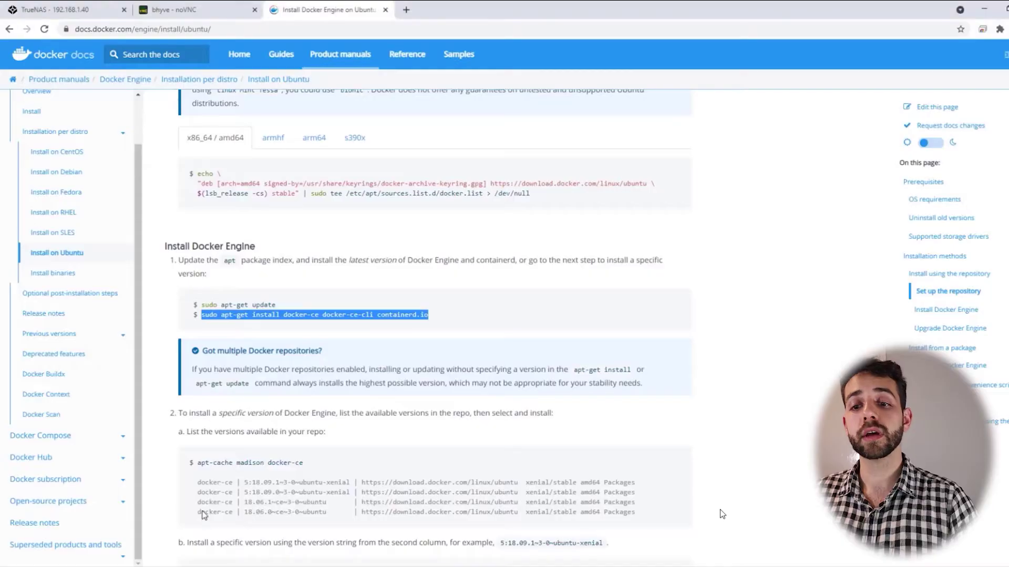
After the unable-to-locate-package failure, paste the curl command fetching get-docker.sh.
{"action": "scroll", "coordinate": [212, 456], "scroll_direction": "down", "scroll_amount": 5}
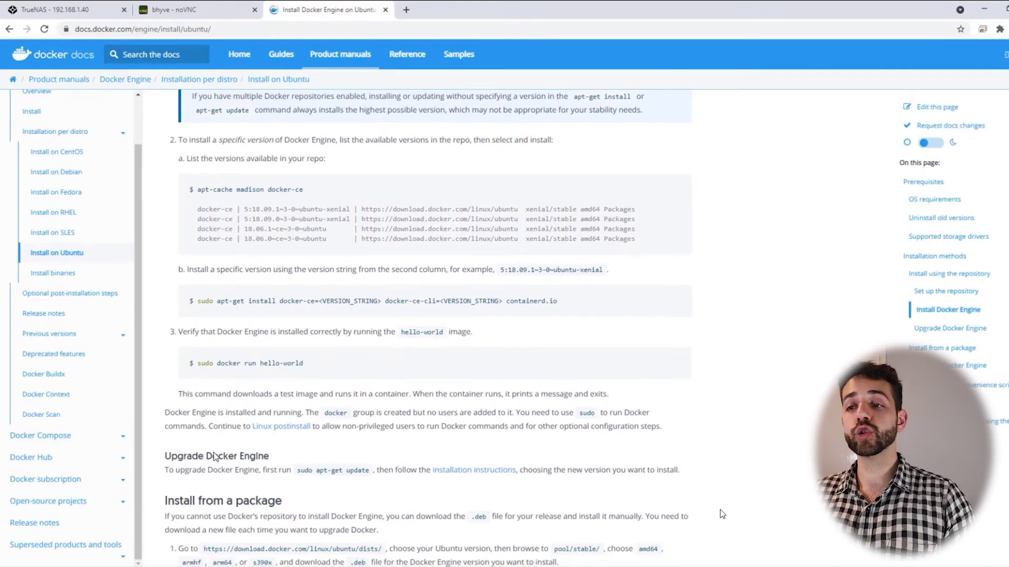
{"action": "scroll", "coordinate": [214, 456], "scroll_direction": "up", "scroll_amount": 4}
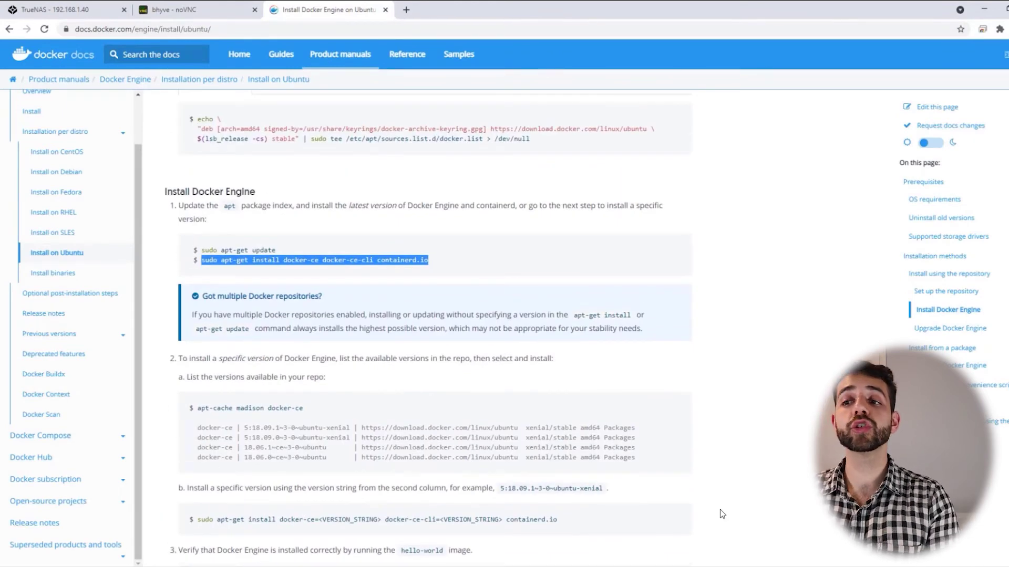
{"action": "key", "text": "alt+Tab"}
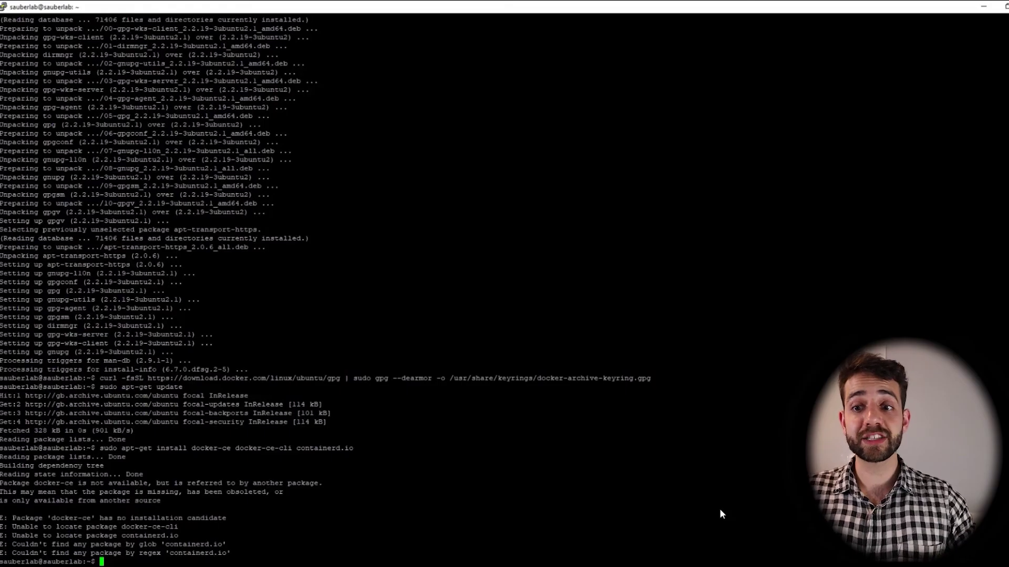
{"action": "right_click", "coordinate": [721, 510]}
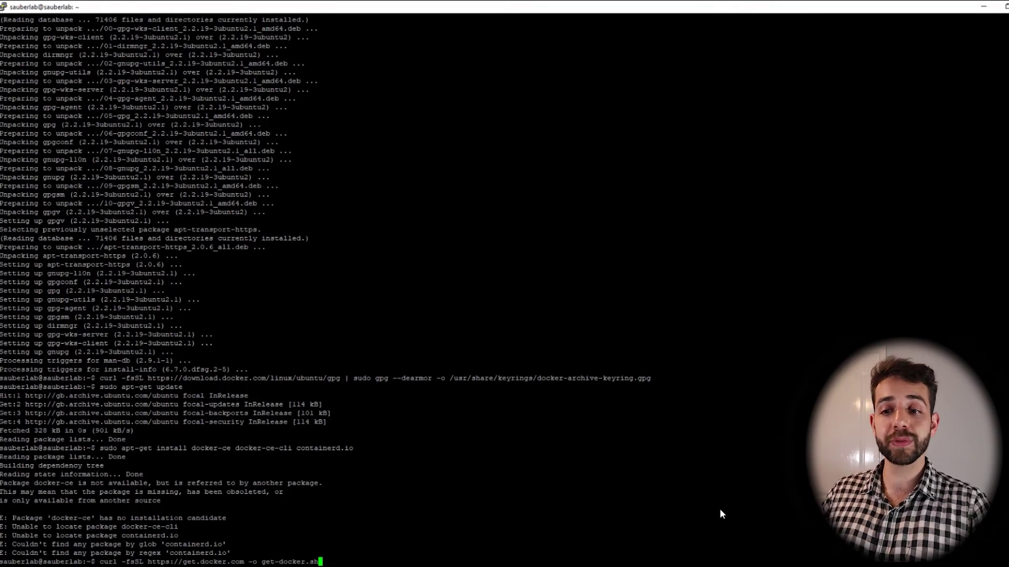
Download get-docker.sh and run 'sudo sh get-docker.sh', installing Docker 20.10.8 with containerd 1.4.9.
{"action": "key", "text": "Return"}
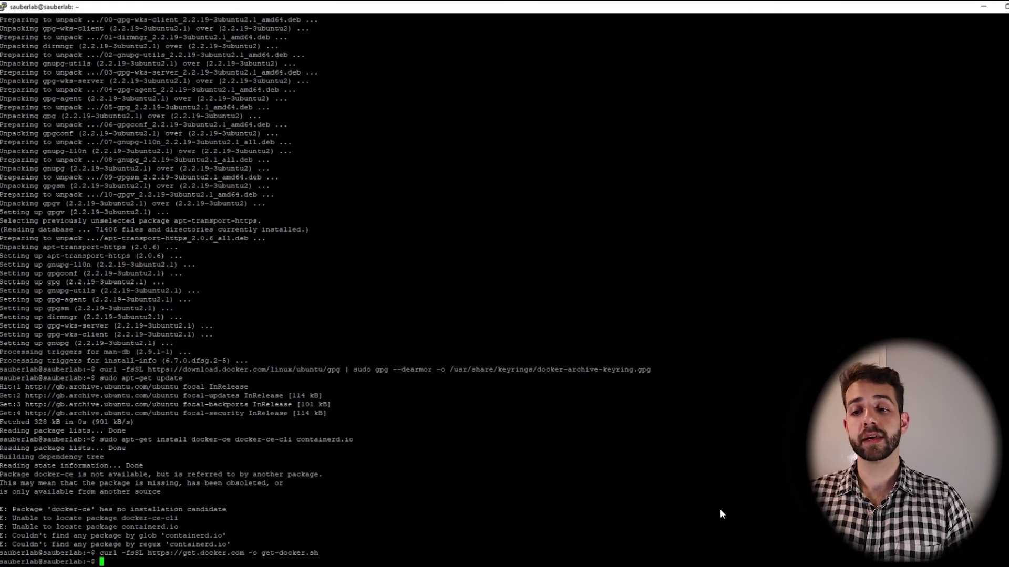
{"action": "right_click", "coordinate": [719, 514]}
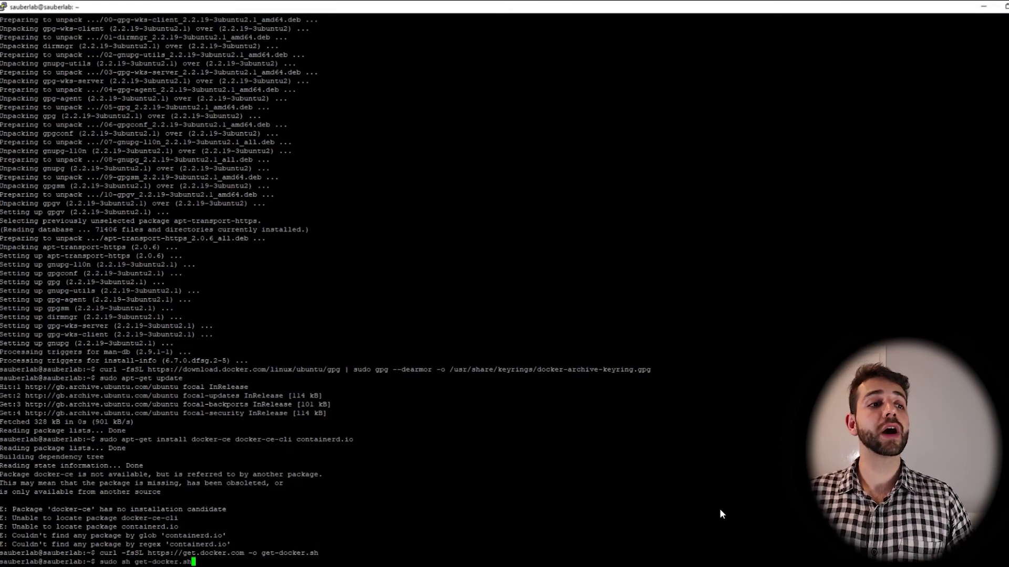
{"action": "key", "text": "Return"}
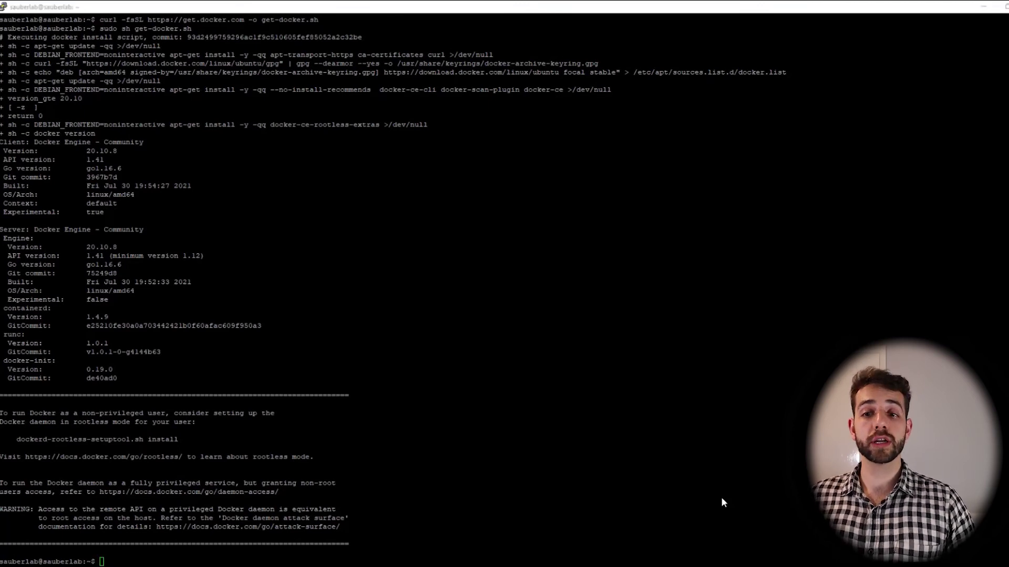
Run 'docker run hello-world', which fails with permission denied on the daemon socket.
{"action": "right_click", "coordinate": [721, 496]}
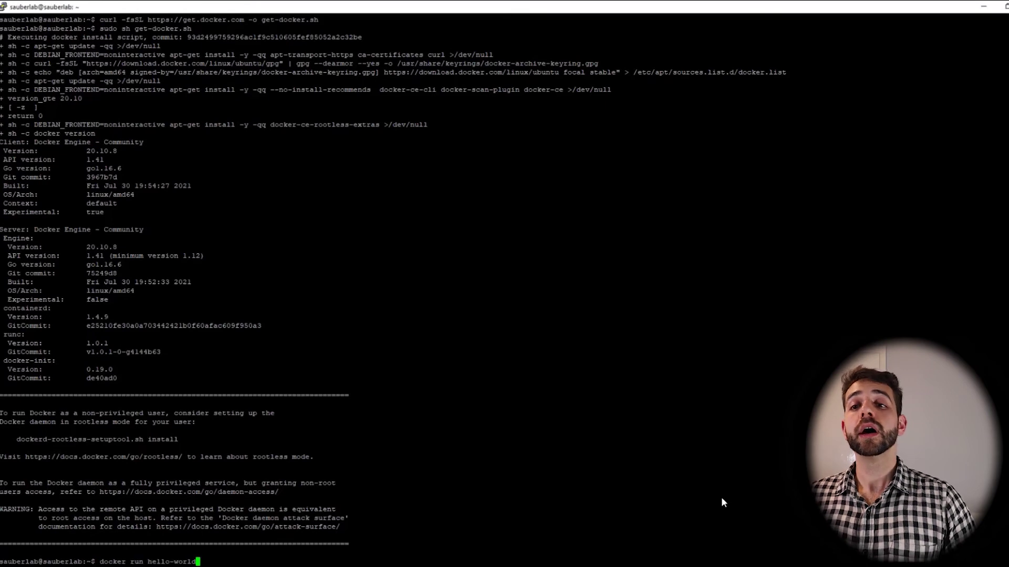
{"action": "key", "text": "Return"}
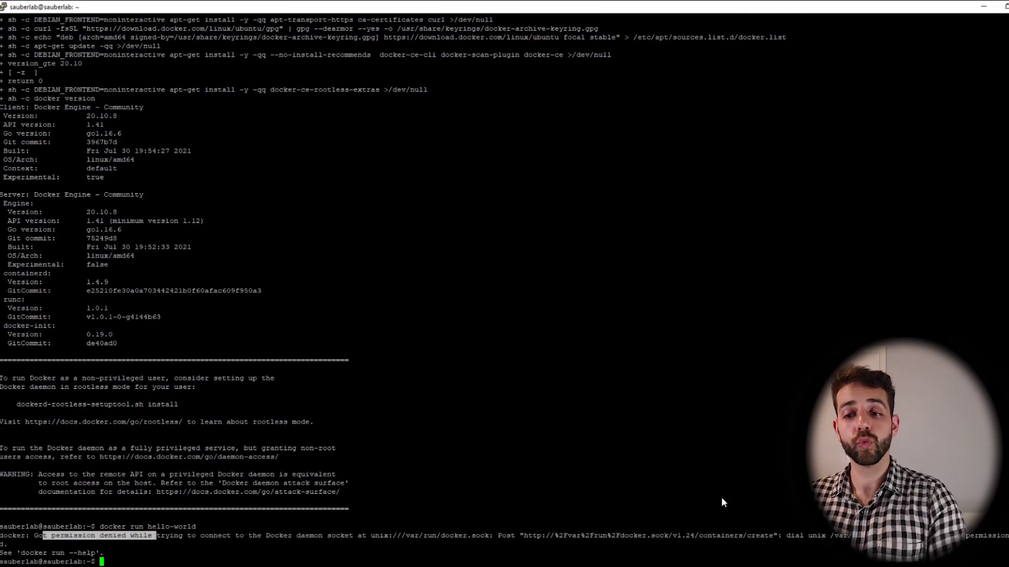
{"action": "type", "text": "sudo"}
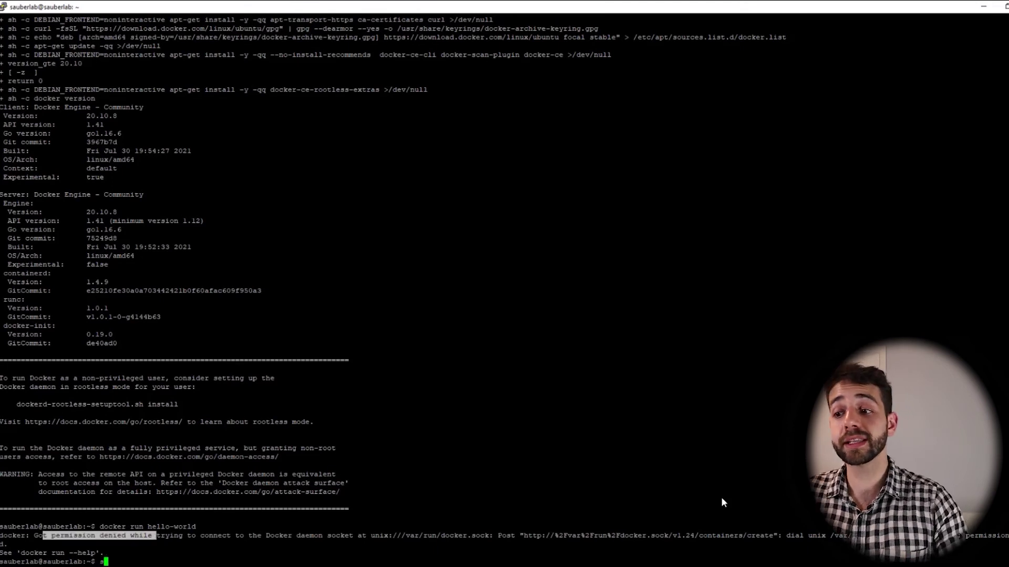
{"action": "right_click", "coordinate": [722, 498]}
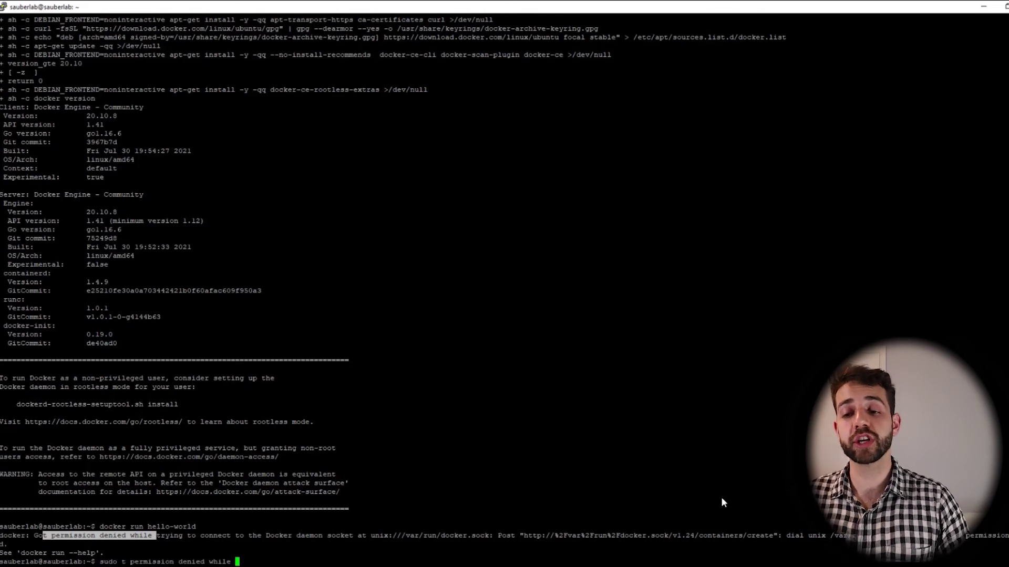
{"action": "key", "text": "BackSpace"}
{"action": "key", "text": "BackSpace"}
{"action": "key", "text": "BackSpace"}
{"action": "key", "text": "BackSpace"}
{"action": "key", "text": "BackSpace"}
{"action": "key", "text": "BackSpace"}
{"action": "key", "text": "BackSpace"}
{"action": "key", "text": "BackSpace"}
{"action": "key", "text": "BackSpace"}
{"action": "key", "text": "BackSpace"}
{"action": "key", "text": "BackSpace"}
{"action": "key", "text": "BackSpace"}
{"action": "key", "text": "BackSpace"}
{"action": "key", "text": "BackSpace"}
{"action": "key", "text": "BackSpace"}
{"action": "key", "text": "BackSpace"}
{"action": "key", "text": "BackSpace"}
{"action": "key", "text": "BackSpace"}
{"action": "key", "text": "BackSpace"}
{"action": "key", "text": "BackSpace"}
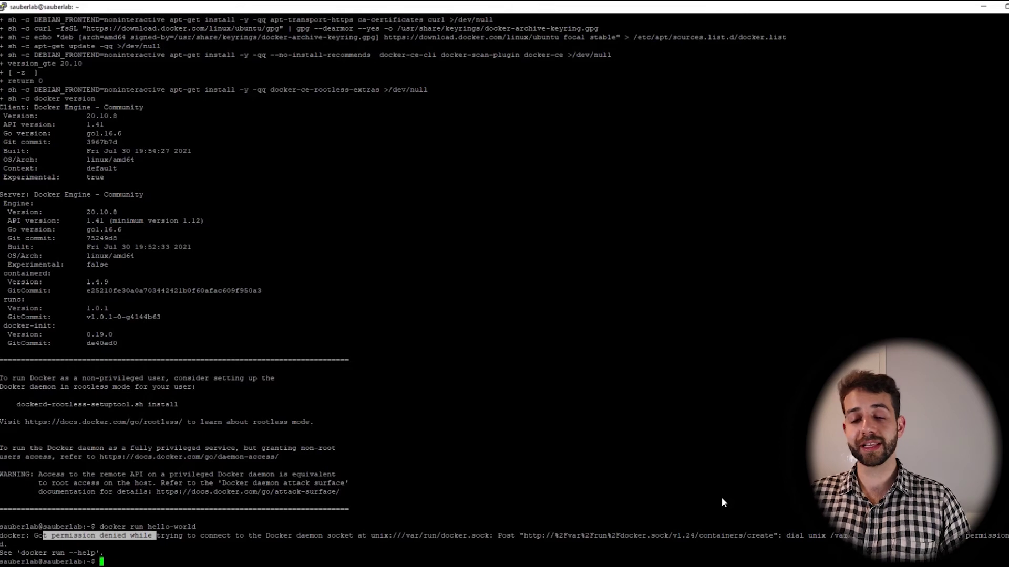
Retry as 'sudo docker run hello-world', removing the stray trailing period.
{"action": "key", "text": "alt+Tab"}
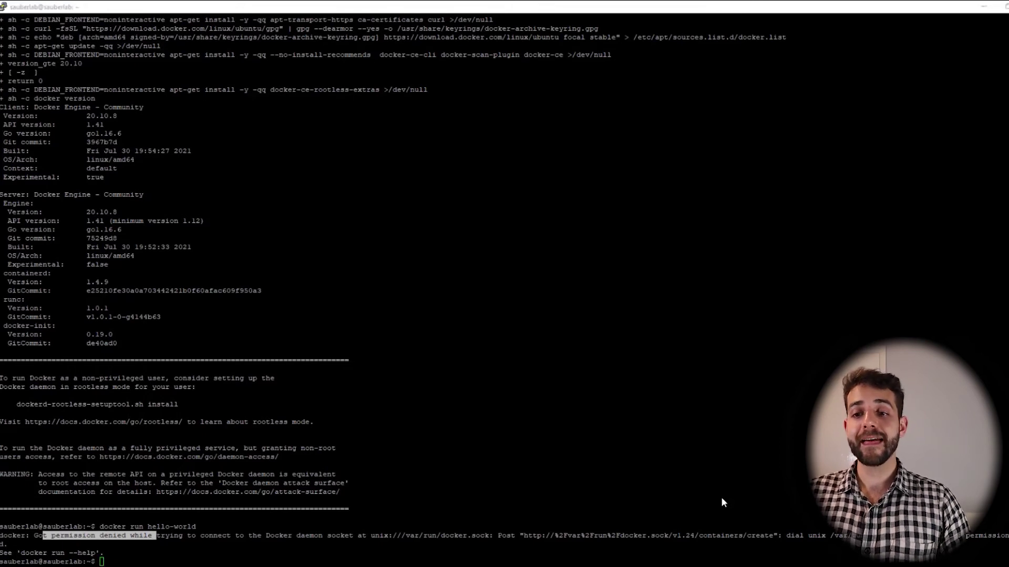
{"action": "key", "text": "alt+Tab"}
{"action": "type", "text": "sudo docker run hello-world"}
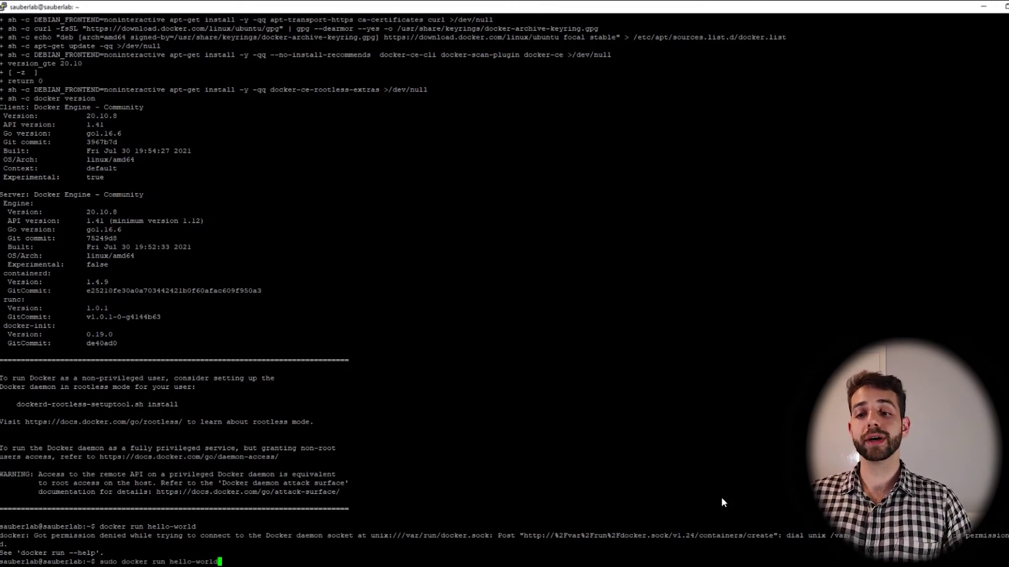
{"action": "type", "text": "."}
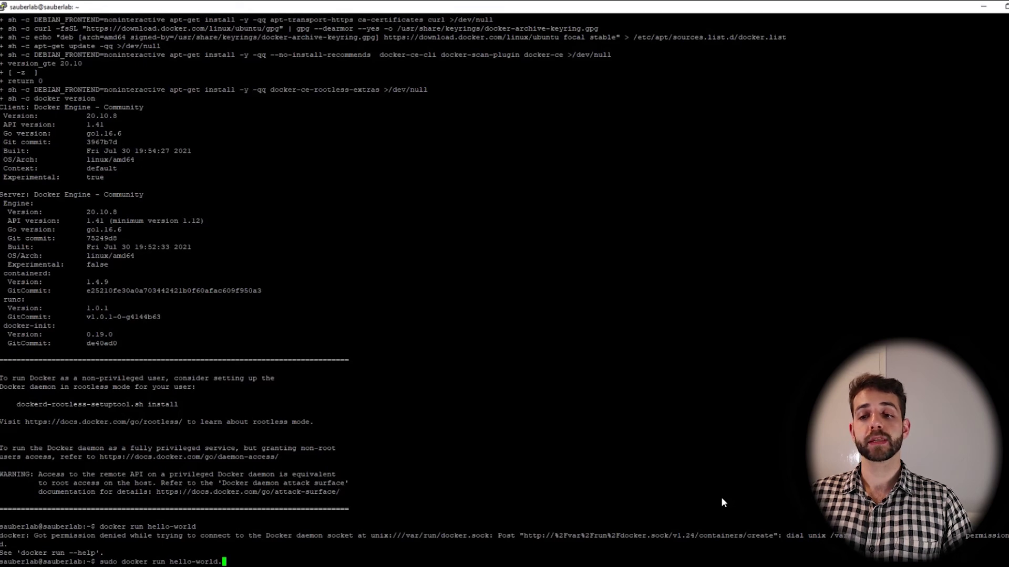
{"action": "key", "text": "BackSpace"}
{"action": "key", "text": "Return"}
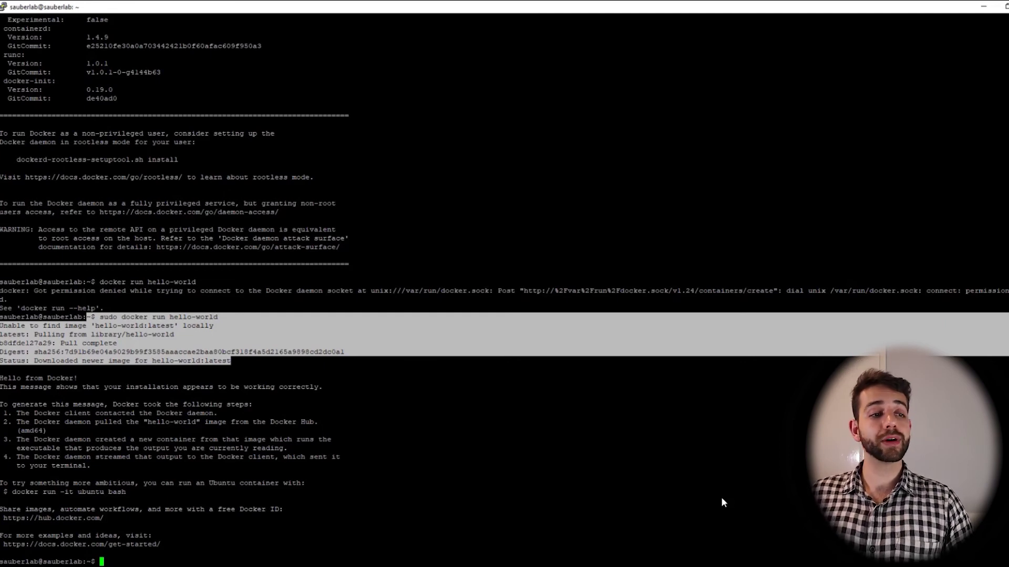
Create the portainer_data volume with 'sudo docker volume create portainer_data'.
{"action": "right_click", "coordinate": [720, 502]}
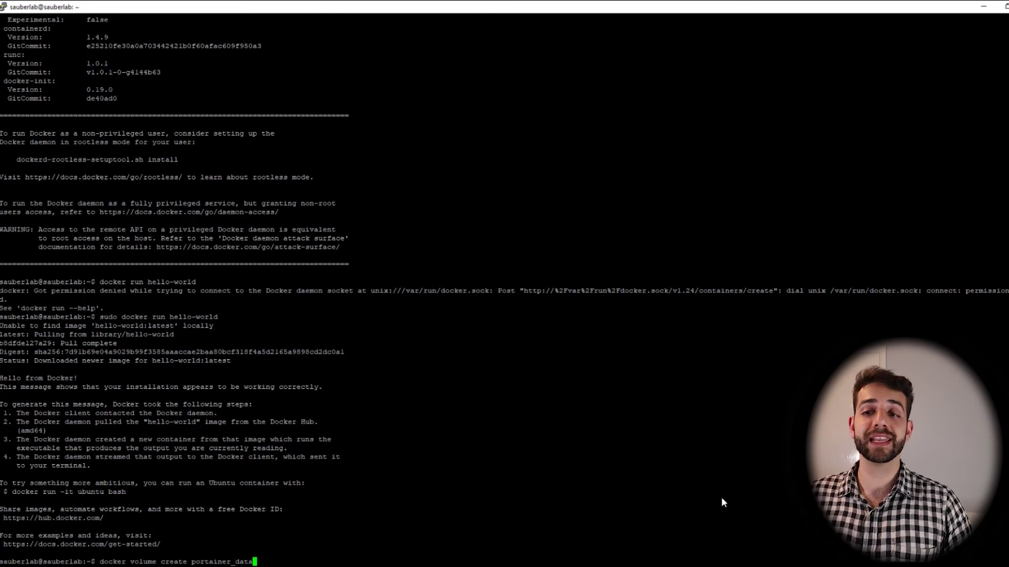
{"action": "key", "text": "Return"}
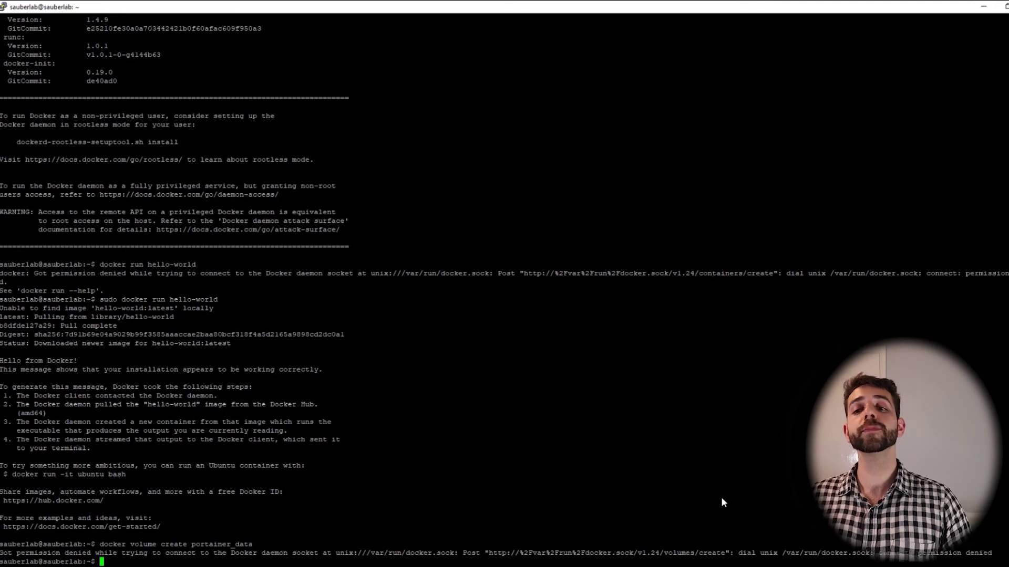
{"action": "type", "text": "sudo"}
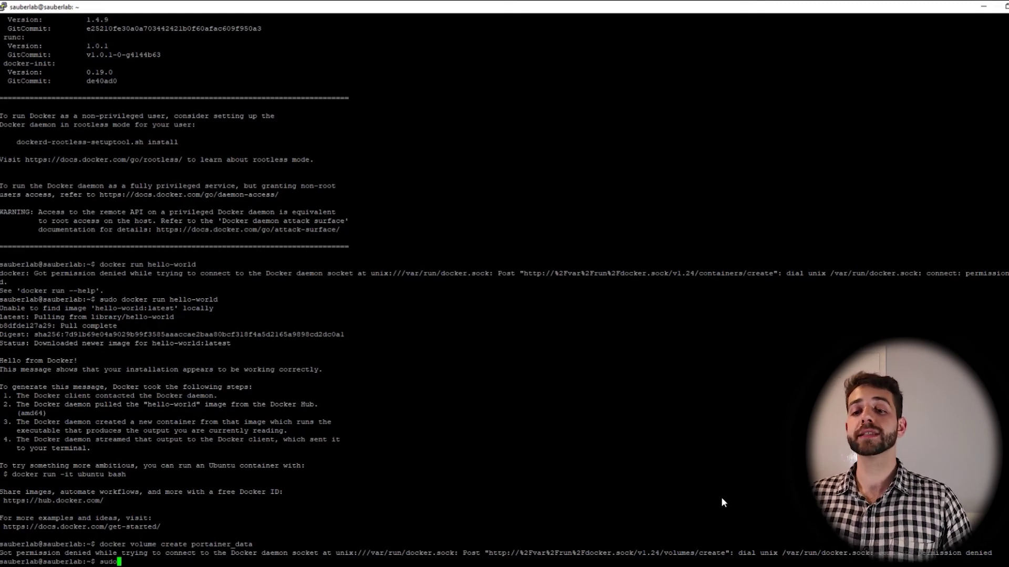
{"action": "right_click", "coordinate": [721, 497]}
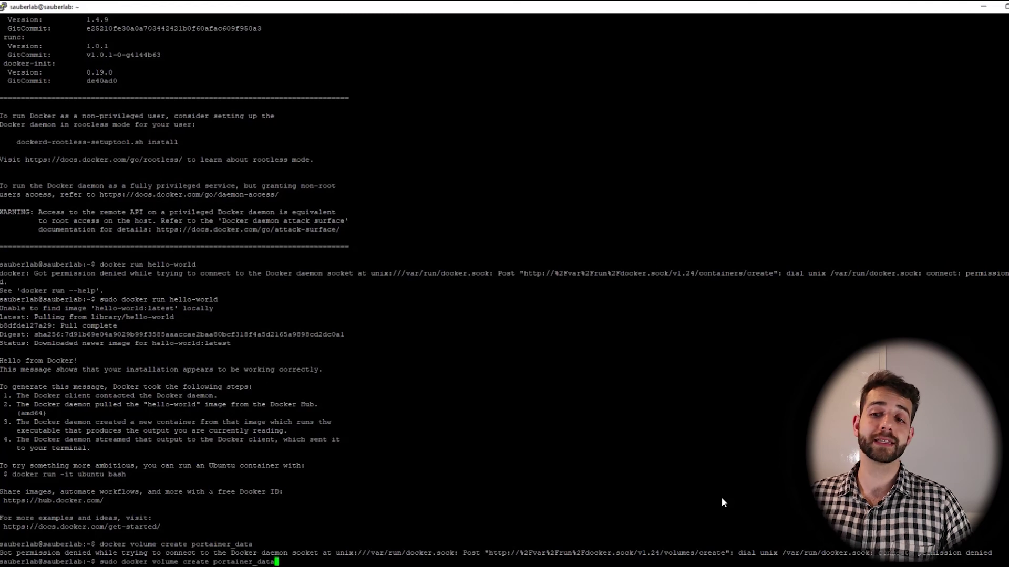
{"action": "key", "text": "Return"}
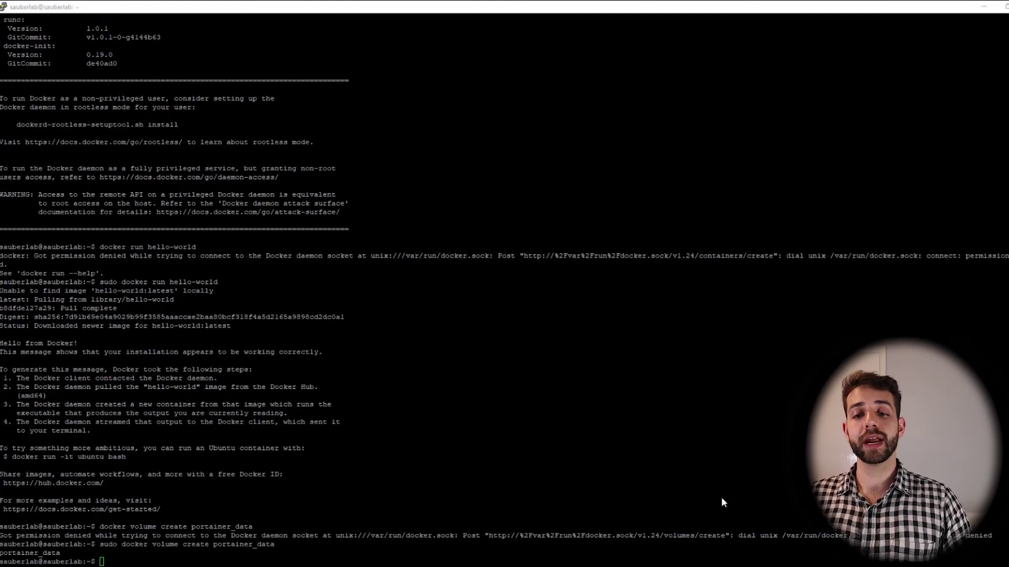
Run the Portainer container on port 9000 with sudo prepended to the docker run command.
{"action": "right_click", "coordinate": [722, 503]}
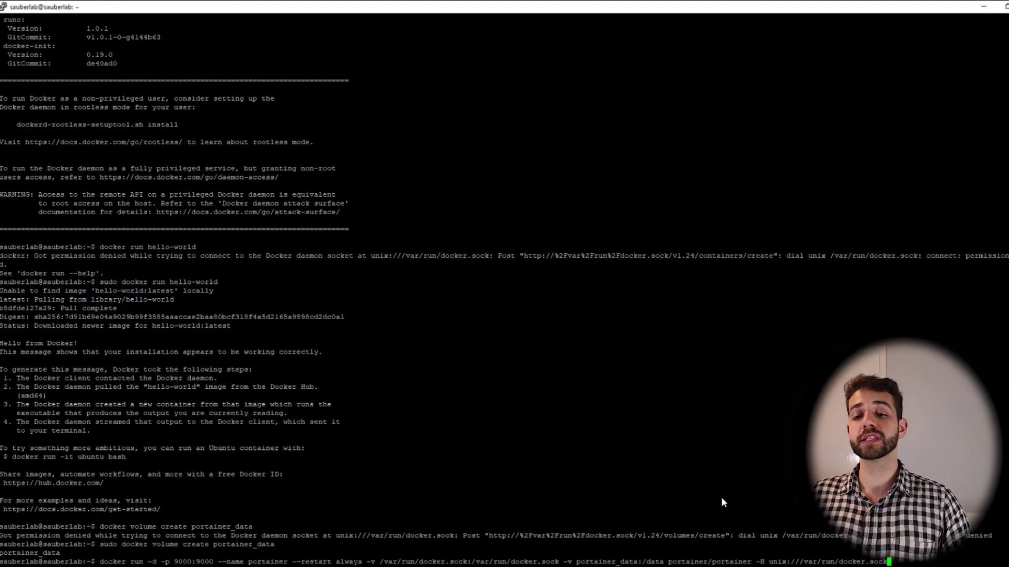
{"action": "key", "text": "Left"}
{"action": "key", "text": "Left"}
{"action": "key", "text": "Left"}
{"action": "key", "text": "Left"}
{"action": "key", "text": "Left"}
{"action": "key", "text": "Left"}
{"action": "key", "text": "Left"}
{"action": "key", "text": "Left"}
{"action": "key", "text": "Left"}
{"action": "key", "text": "Left"}
{"action": "key", "text": "Left"}
{"action": "key", "text": "Left"}
{"action": "key", "text": "Left"}
{"action": "key", "text": "Left"}
{"action": "key", "text": "Left"}
{"action": "key", "text": "Left"}
{"action": "key", "text": "Left"}
{"action": "key", "text": "Left"}
{"action": "key", "text": "Left"}
{"action": "key", "text": "Left"}
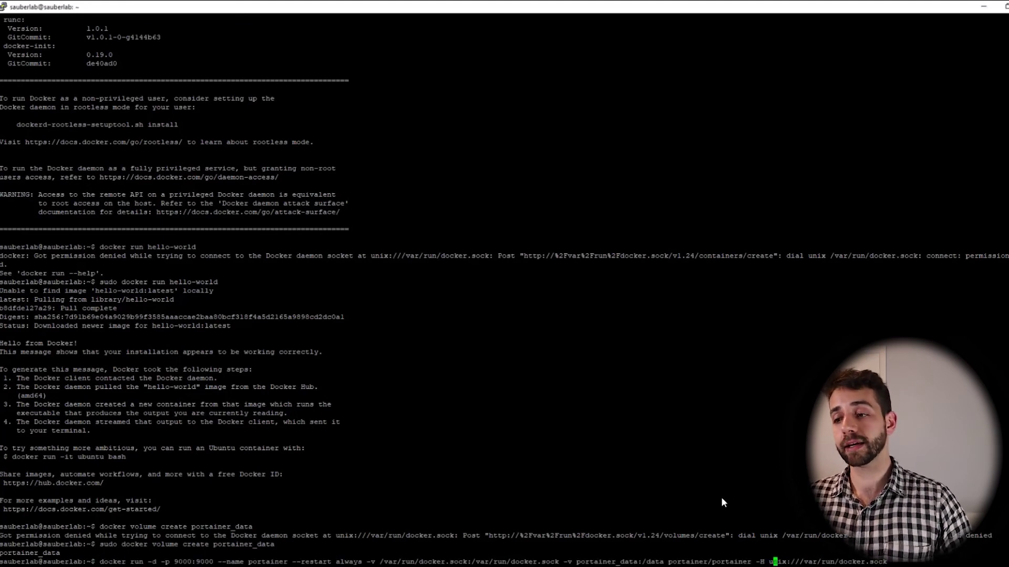
{"action": "key", "text": "Left"}
{"action": "key", "text": "Left"}
{"action": "key", "text": "Left"}
{"action": "key", "text": "Left"}
{"action": "key", "text": "Left"}
{"action": "key", "text": "Left"}
{"action": "key", "text": "Left"}
{"action": "key", "text": "Left"}
{"action": "key", "text": "Left"}
{"action": "key", "text": "Left"}
{"action": "key", "text": "Left"}
{"action": "key", "text": "Left"}
{"action": "key", "text": "Left"}
{"action": "key", "text": "Left"}
{"action": "key", "text": "Left"}
{"action": "key", "text": "Left"}
{"action": "key", "text": "Left"}
{"action": "key", "text": "Left"}
{"action": "key", "text": "Left"}
{"action": "key", "text": "Left"}
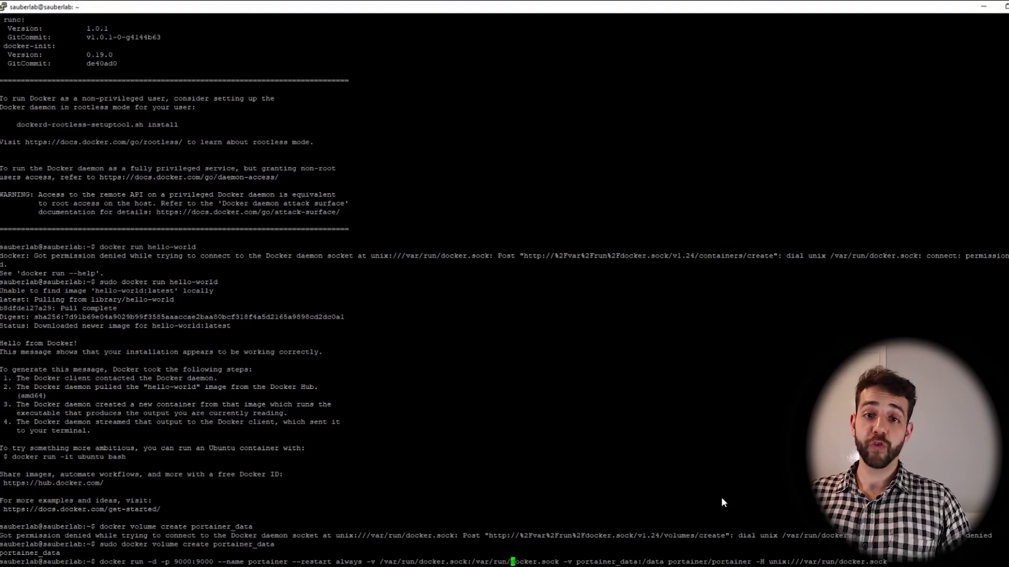
{"action": "key", "text": "Left"}
{"action": "key", "text": "Left"}
{"action": "key", "text": "Left"}
{"action": "key", "text": "Left"}
{"action": "key", "text": "Left"}
{"action": "key", "text": "Left"}
{"action": "key", "text": "Left"}
{"action": "key", "text": "Left"}
{"action": "key", "text": "Left"}
{"action": "key", "text": "Left"}
{"action": "key", "text": "Left"}
{"action": "key", "text": "Left"}
{"action": "key", "text": "Left"}
{"action": "key", "text": "Left"}
{"action": "key", "text": "Left"}
{"action": "key", "text": "Left"}
{"action": "key", "text": "Left"}
{"action": "key", "text": "Left"}
{"action": "key", "text": "Left"}
{"action": "key", "text": "Left"}
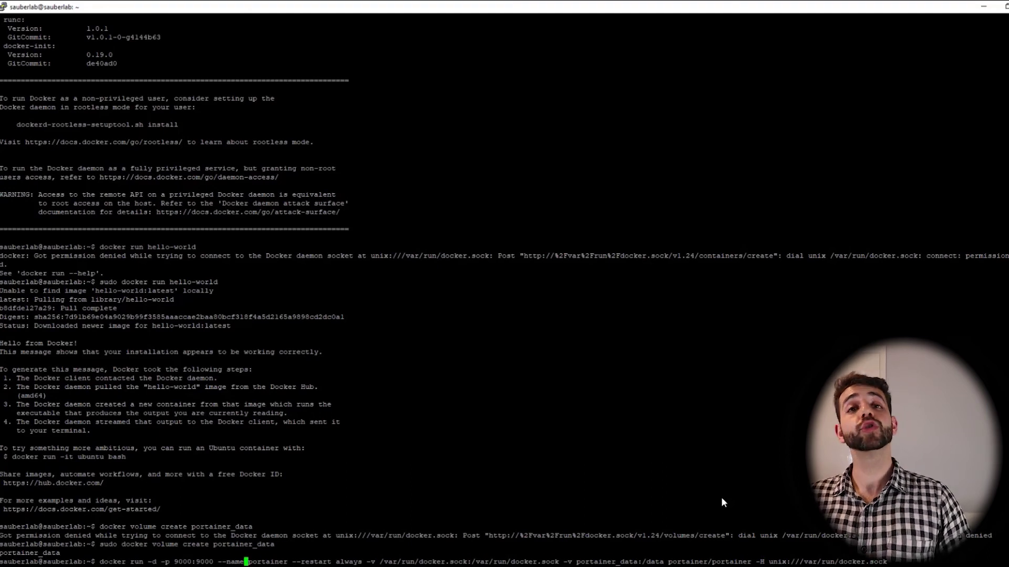
{"action": "type", "text": "sudo"}
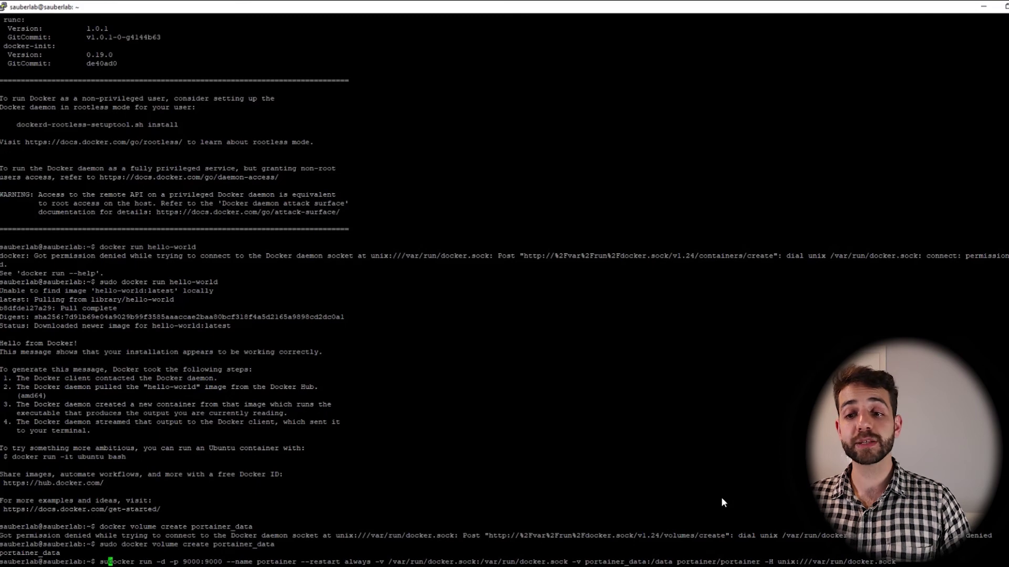
{"action": "key", "text": "Return"}
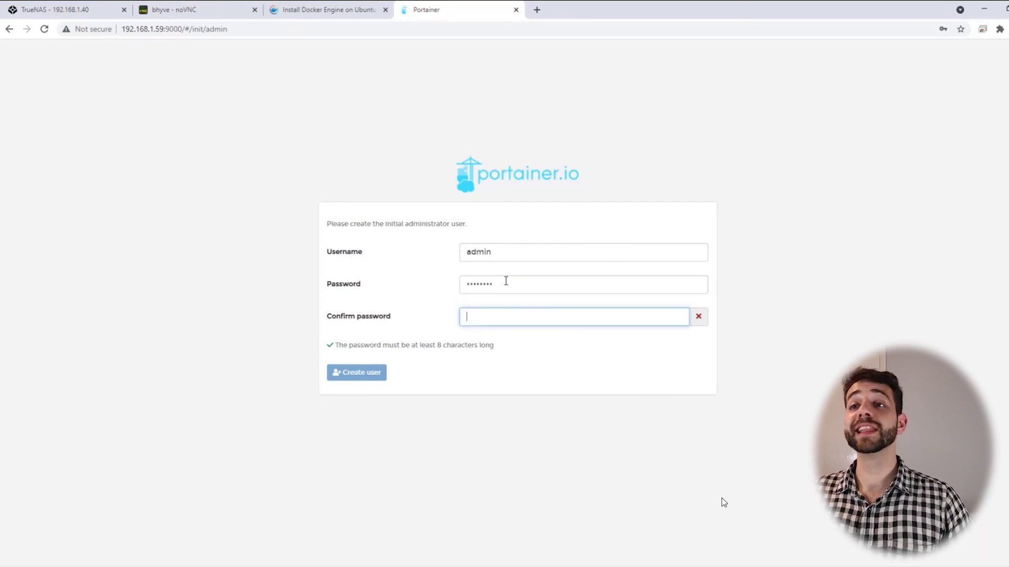
Set the admin password, create the user, and open the primary endpoint's Containers list.
{"action": "type", "text": "********"}
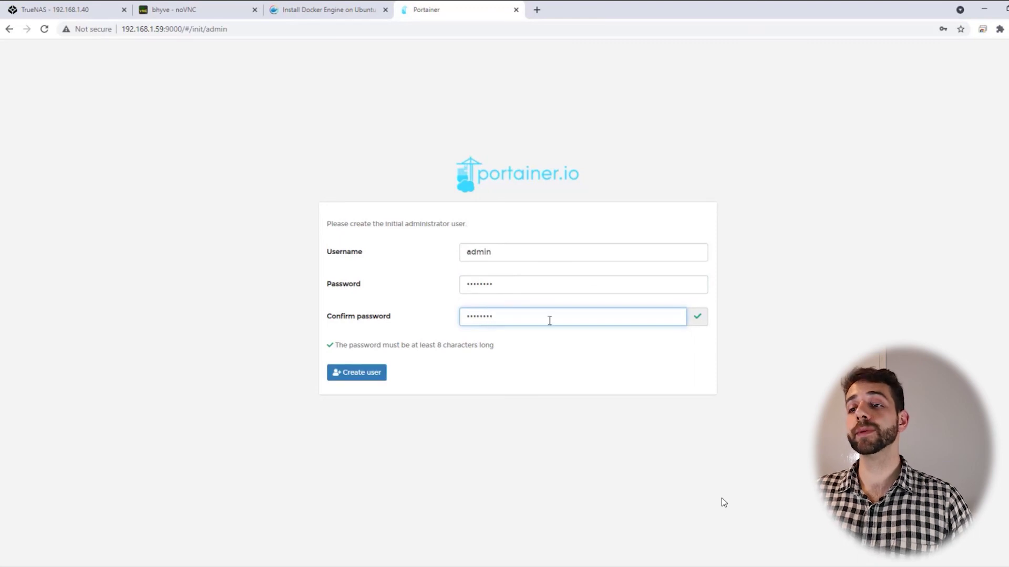
{"action": "left_click", "coordinate": [357, 373]}
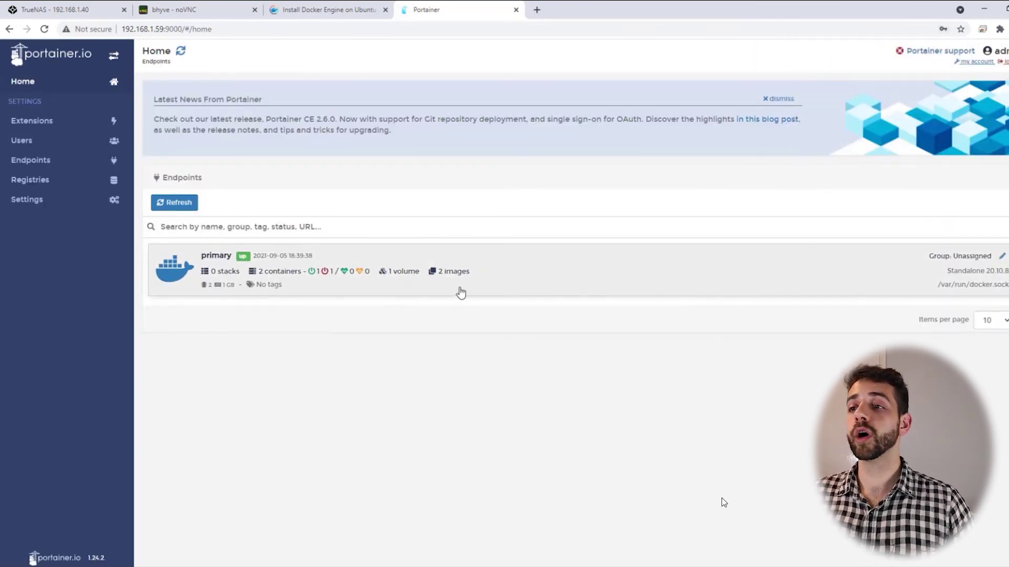
{"action": "left_click", "coordinate": [461, 291]}
{"action": "left_click", "coordinate": [660, 205]}
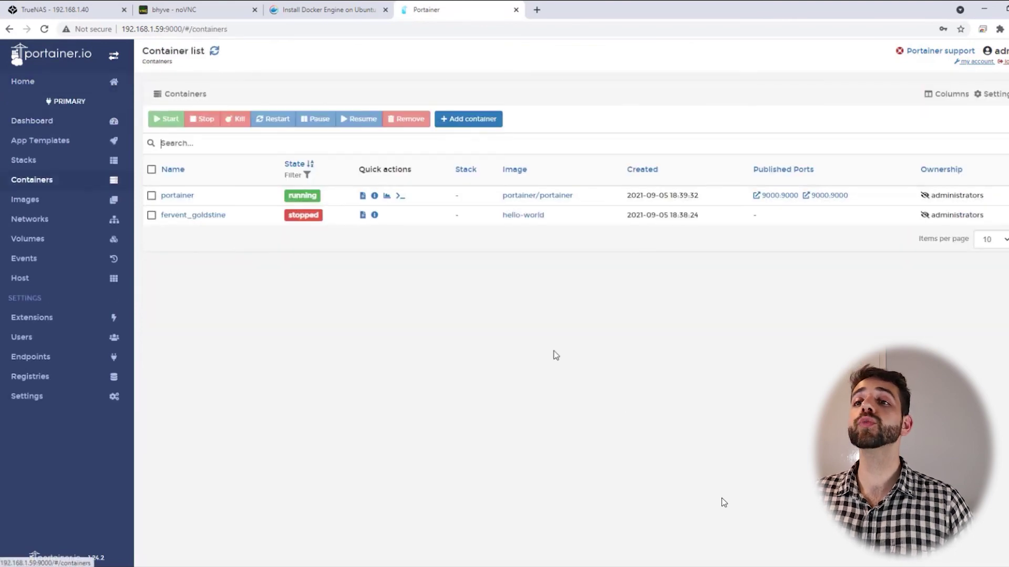